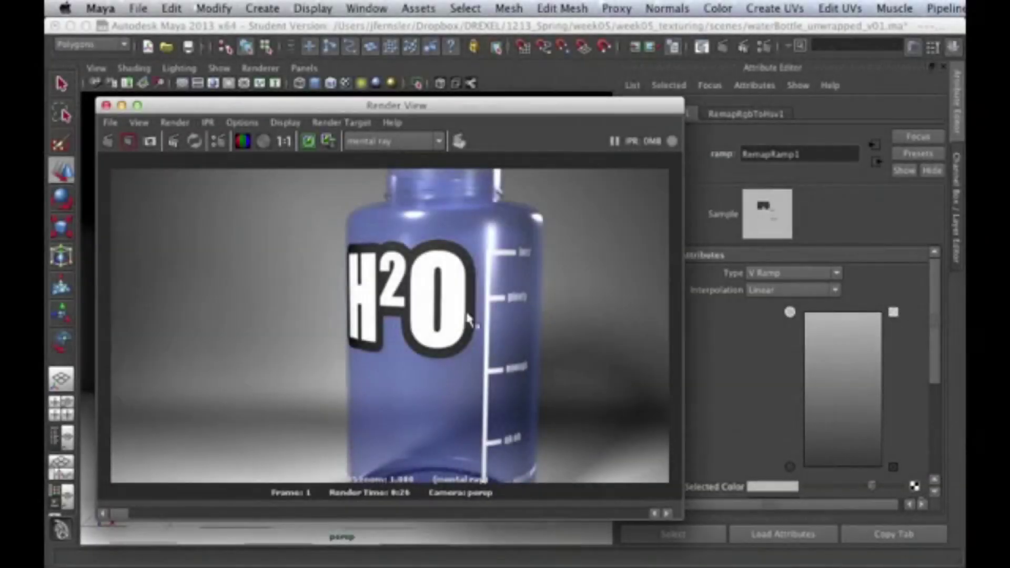
Step: Close the Render View and maximize the Hypershade to show the remap ramp network
left_click(106, 105)
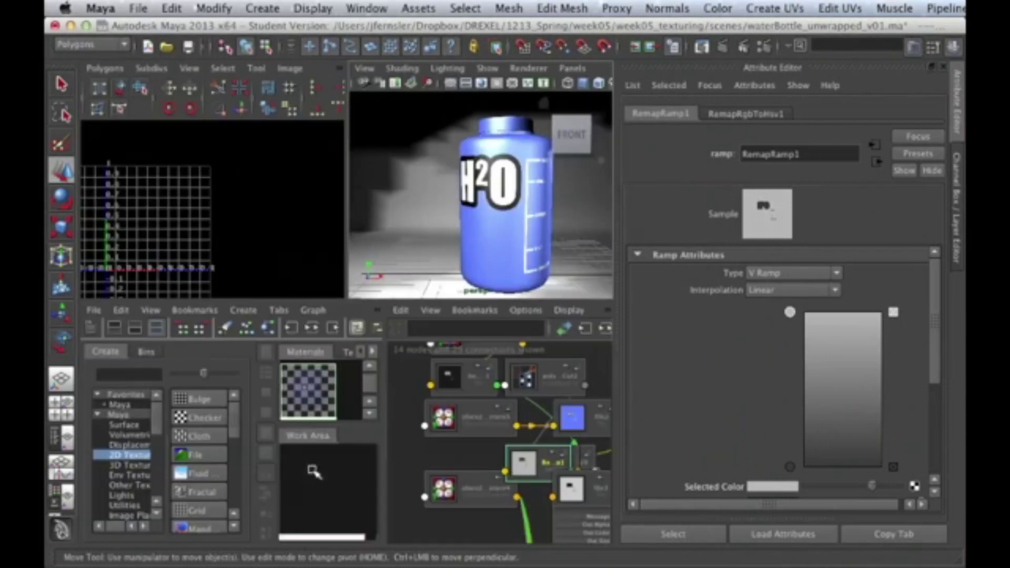
left_click(311, 467)
key("space")
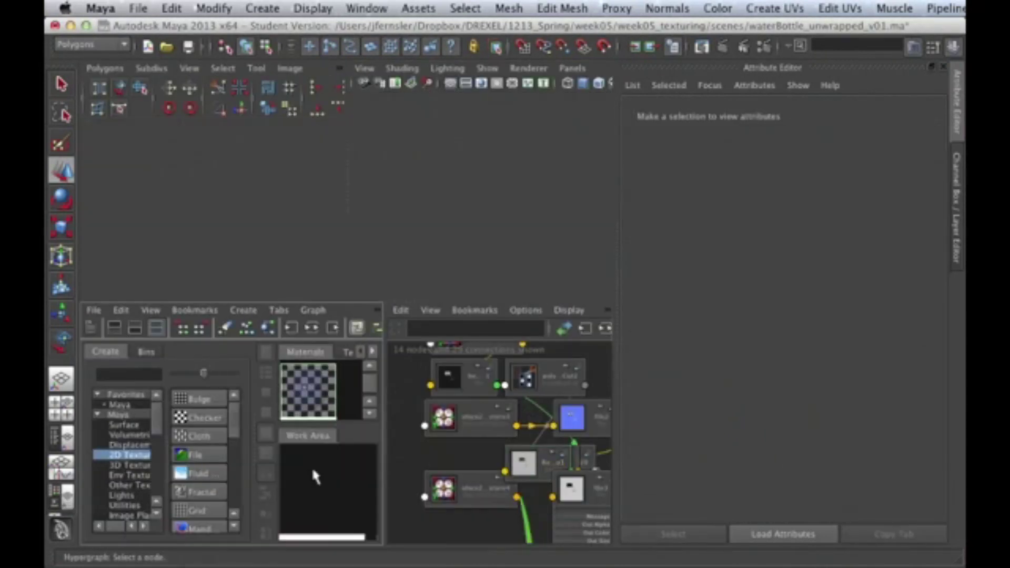
Step: Zoom out and move the three remap nodes up and left toward blinn2
scroll(514, 443, "down", 5)
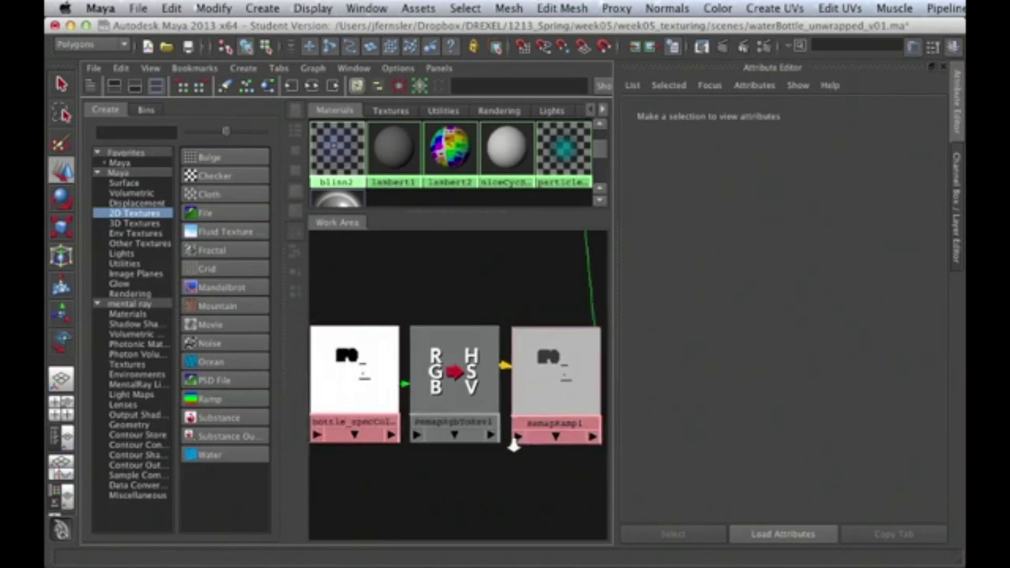
scroll(465, 425, "down", 4)
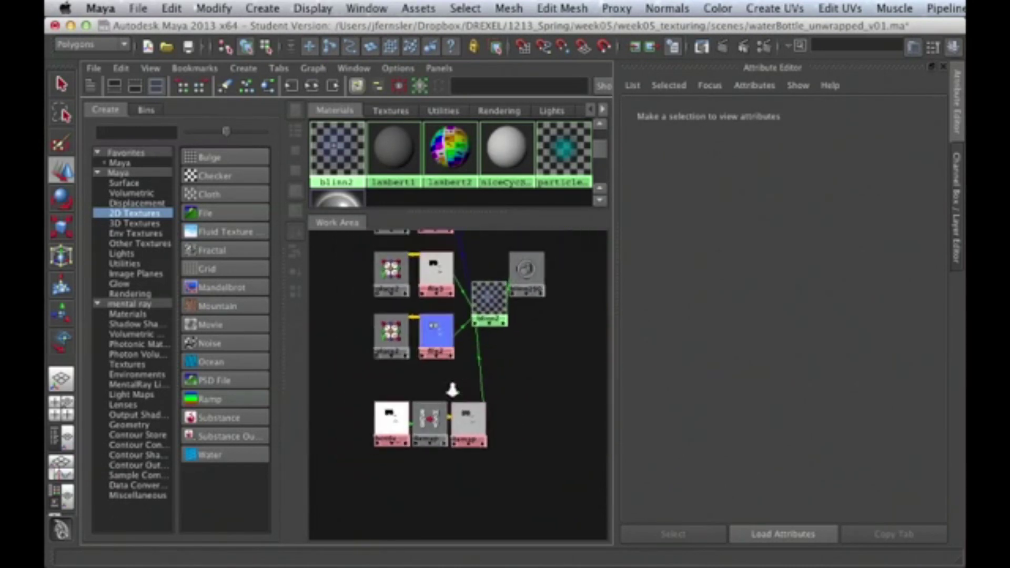
left_click_drag(522, 412, 373, 484)
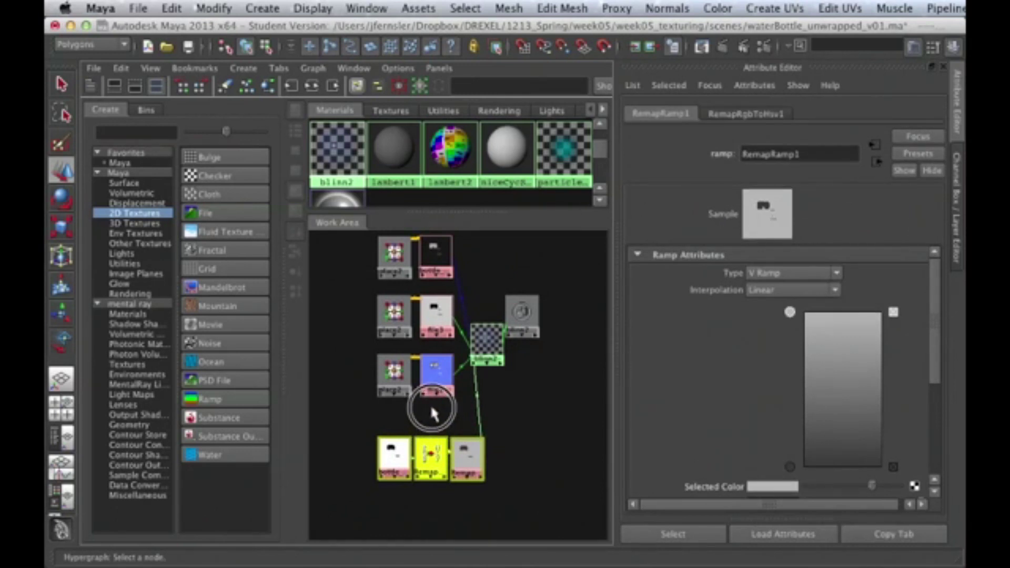
left_click_drag(509, 411, 394, 490)
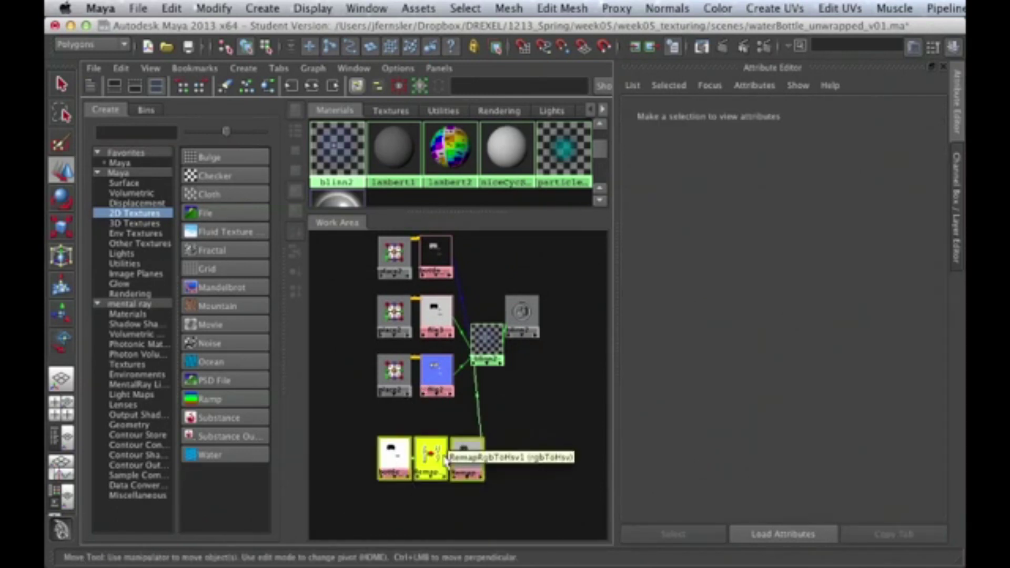
left_click_drag(431, 447, 402, 417)
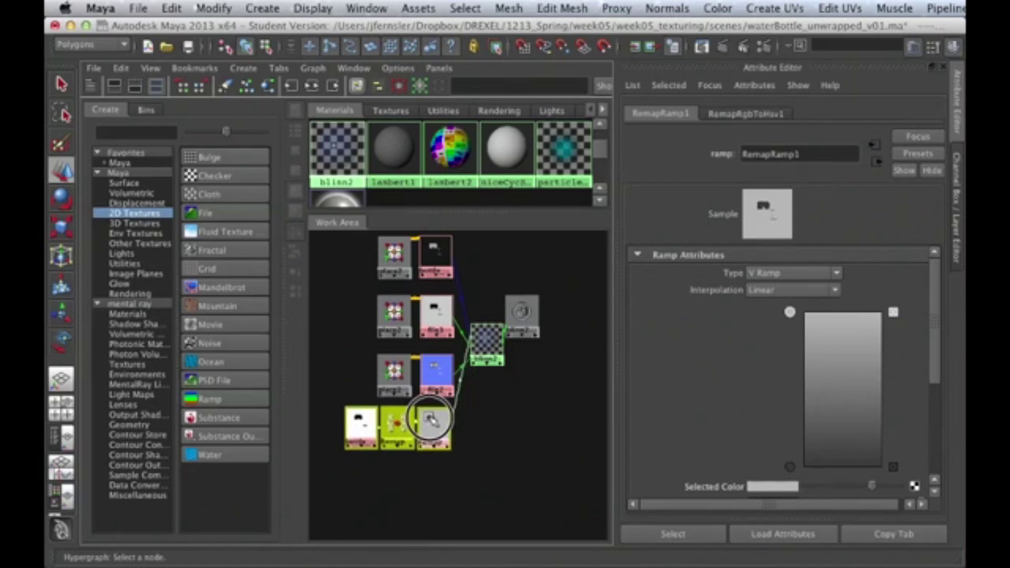
key("w")
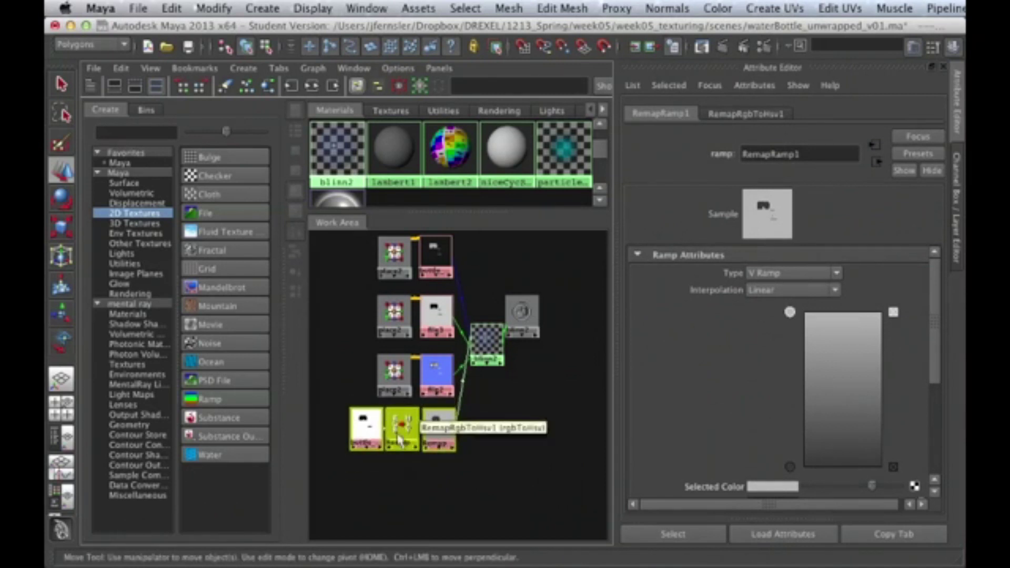
left_click(431, 510)
Step: Nudge RemapRamp1 into place and inspect blinn2 and RemapRamp1's ramp attributes
mouse_move(454, 443)
left_mouse_down()
mouse_move(480, 435)
mouse_move(465, 442)
mouse_move(456, 428)
left_mouse_up()
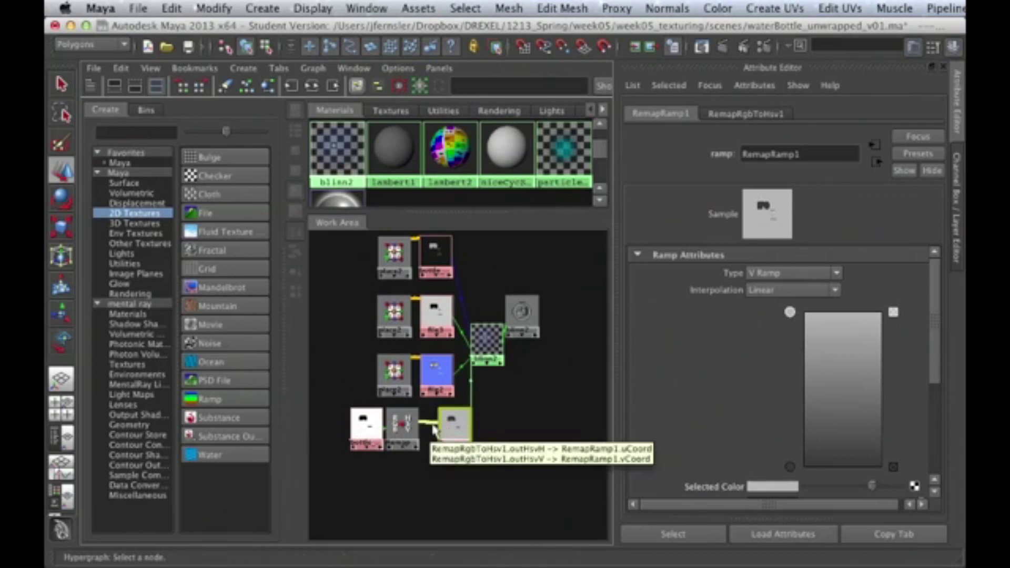
mouse_move(456, 418)
left_mouse_down()
mouse_move(462, 428)
mouse_move(452, 421)
left_mouse_up()
left_click(482, 342)
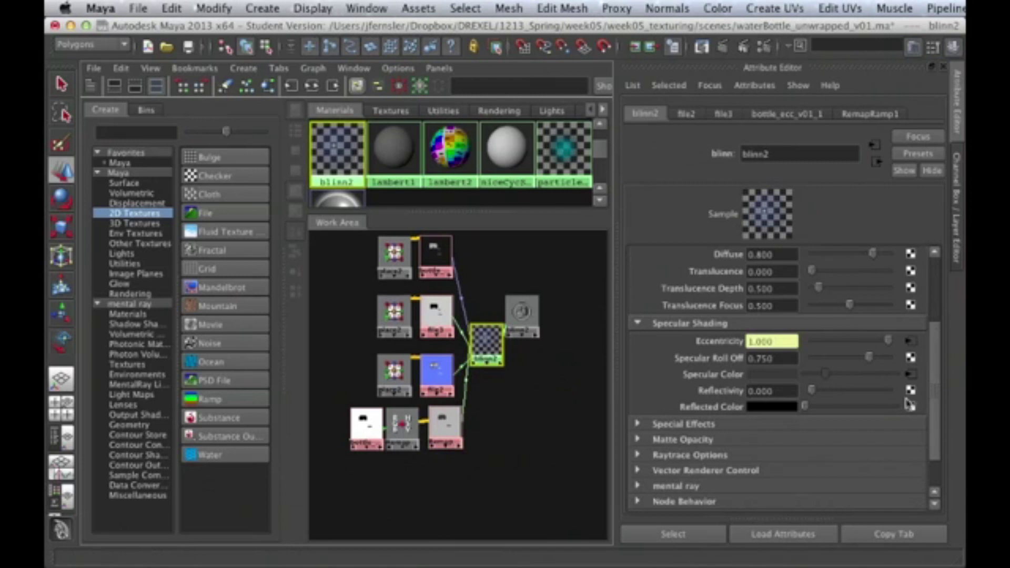
scroll(840, 400, "up", 2)
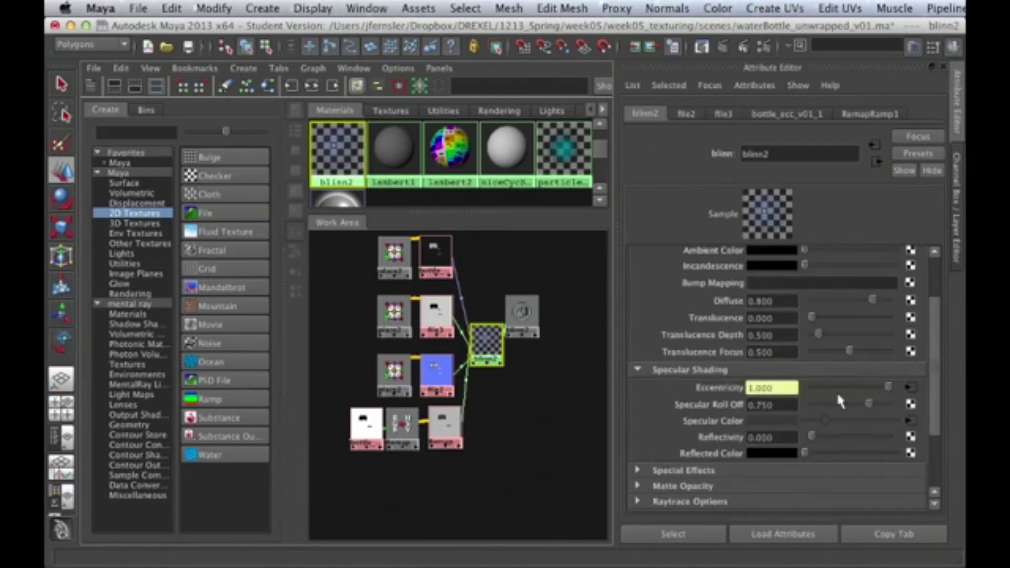
scroll(840, 401, "up", 2)
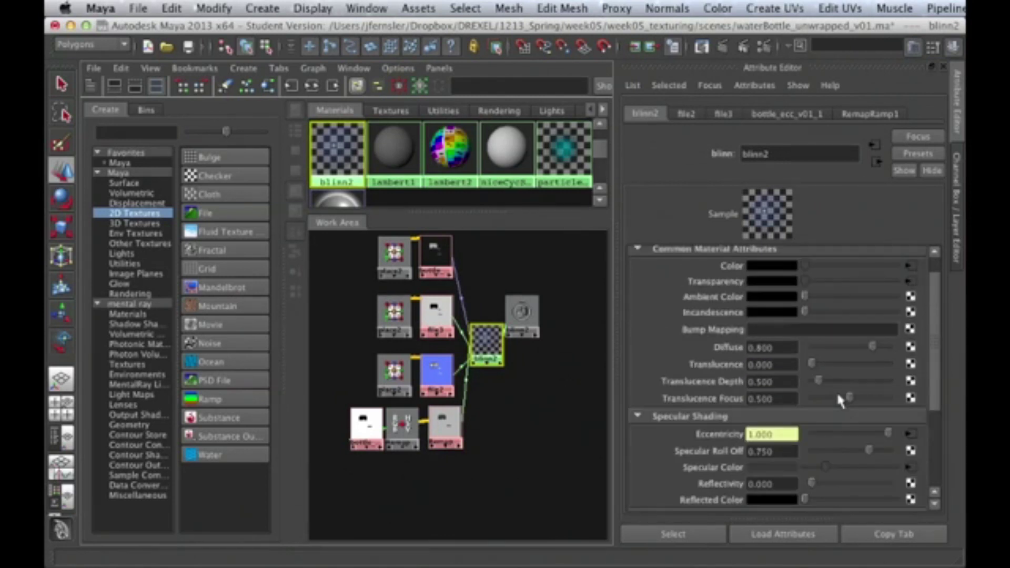
scroll(838, 400, "up", 1)
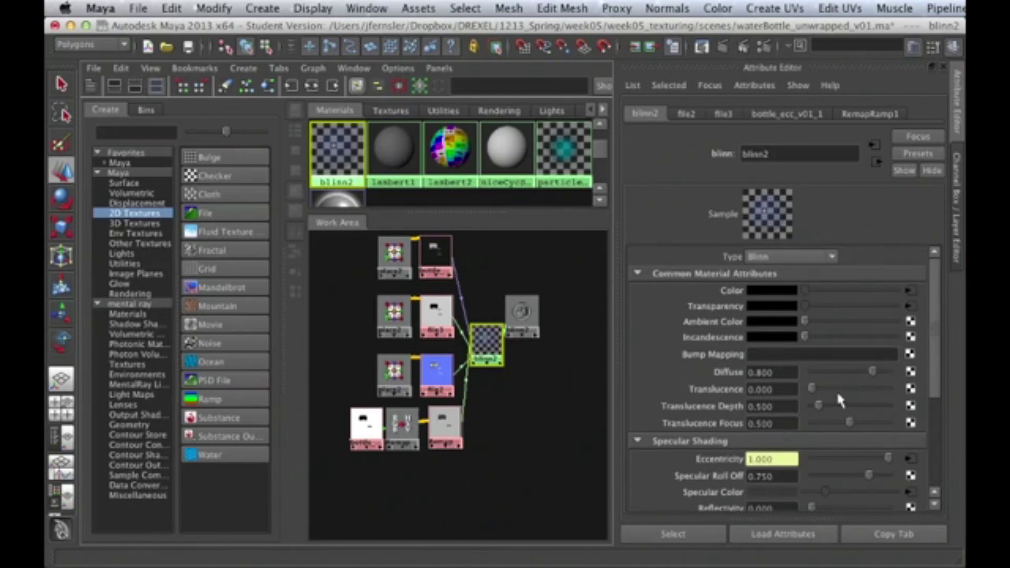
left_click(447, 428)
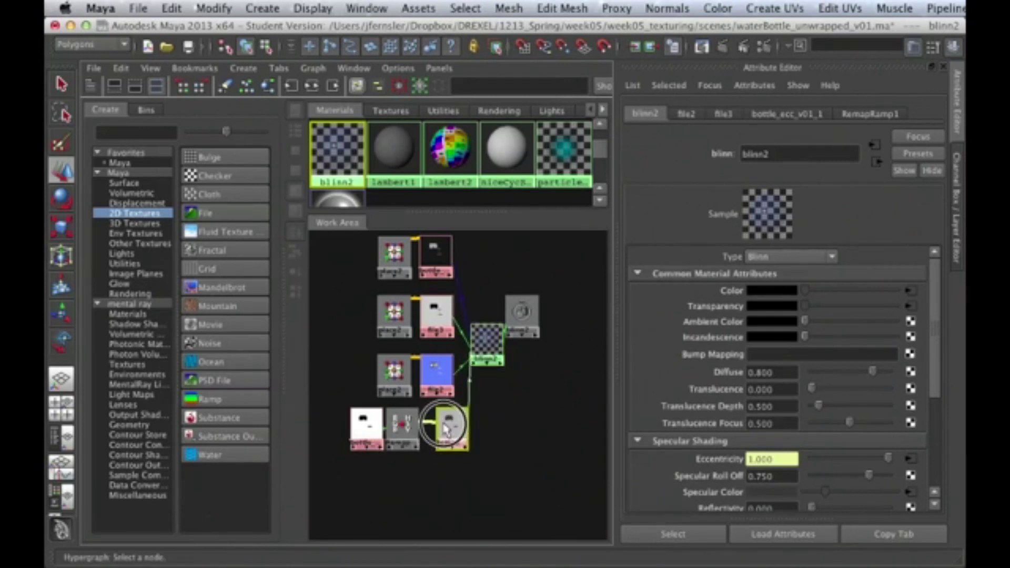
double_click(444, 430)
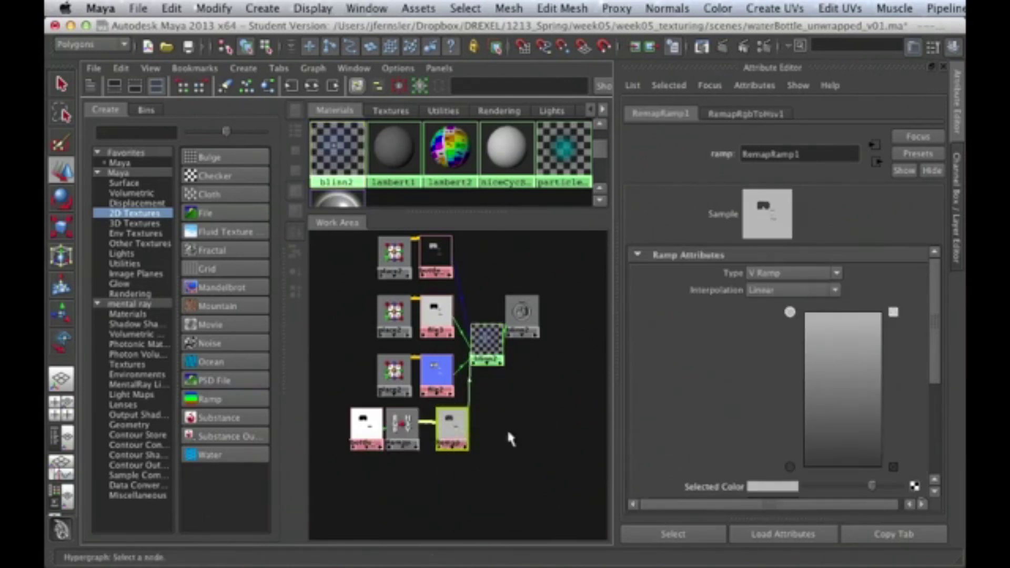
Step: Connect RemapRamp1 into the blinn2 material and nudge the ramp node slightly
left_click(490, 342)
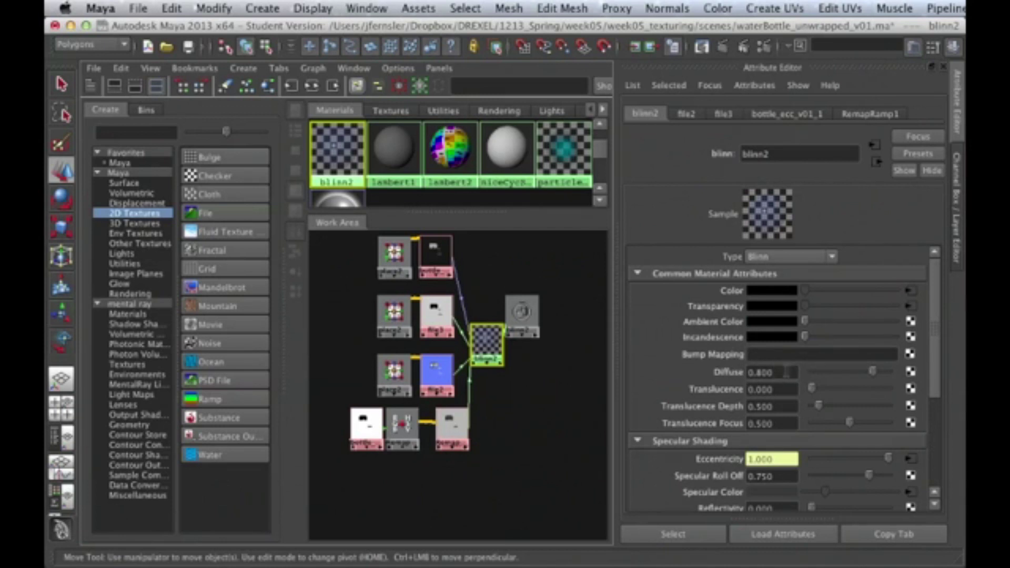
scroll(797, 371, "down", 4)
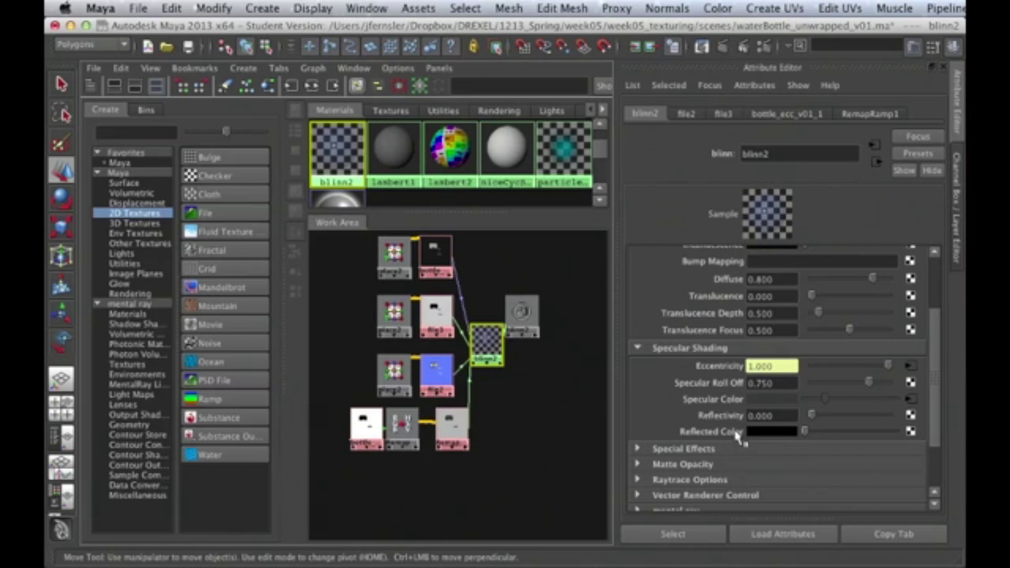
scroll(775, 384, "up", 4)
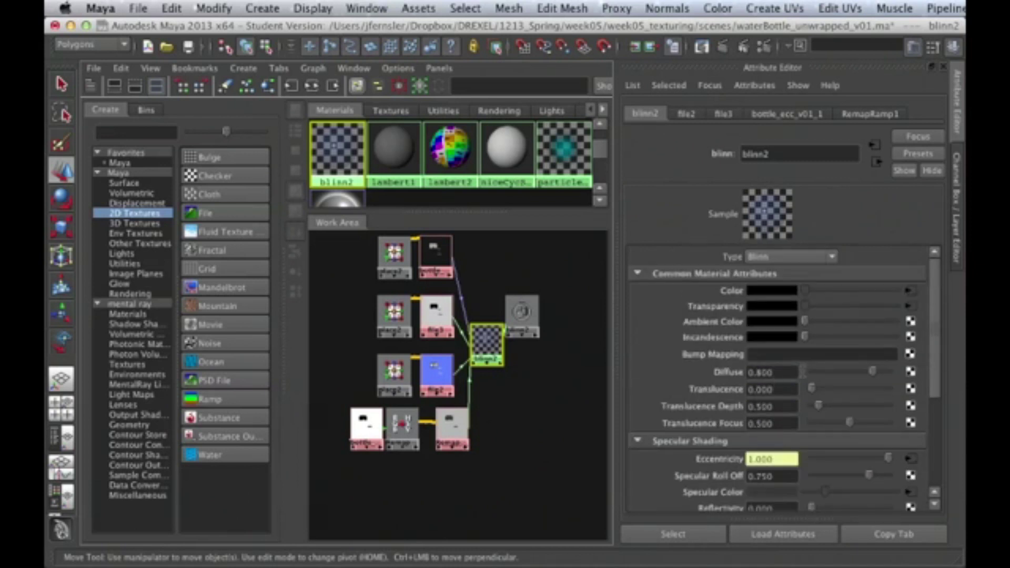
left_click(468, 417)
left_click(462, 423)
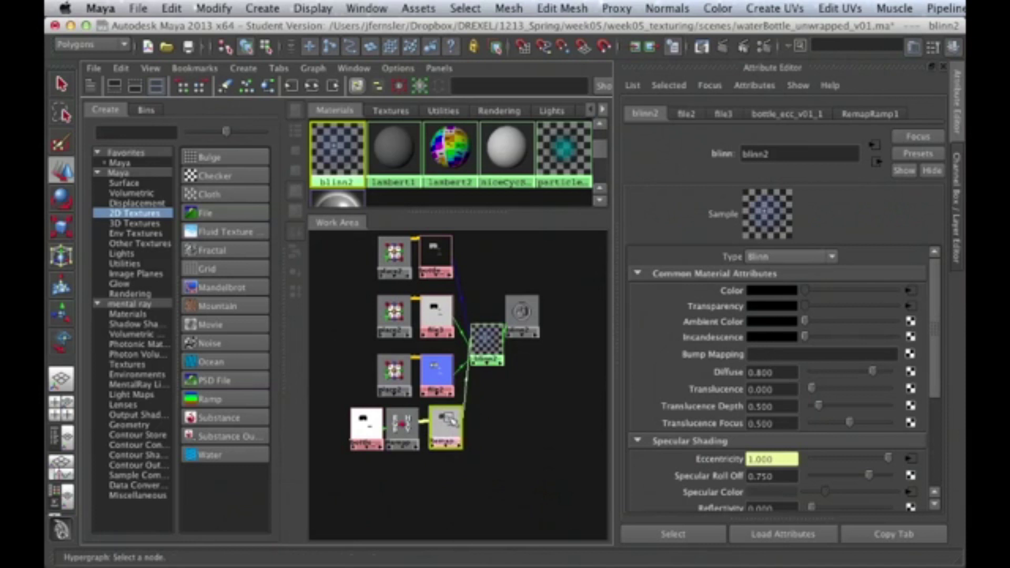
left_click(447, 423)
left_click_drag(447, 422, 450, 425)
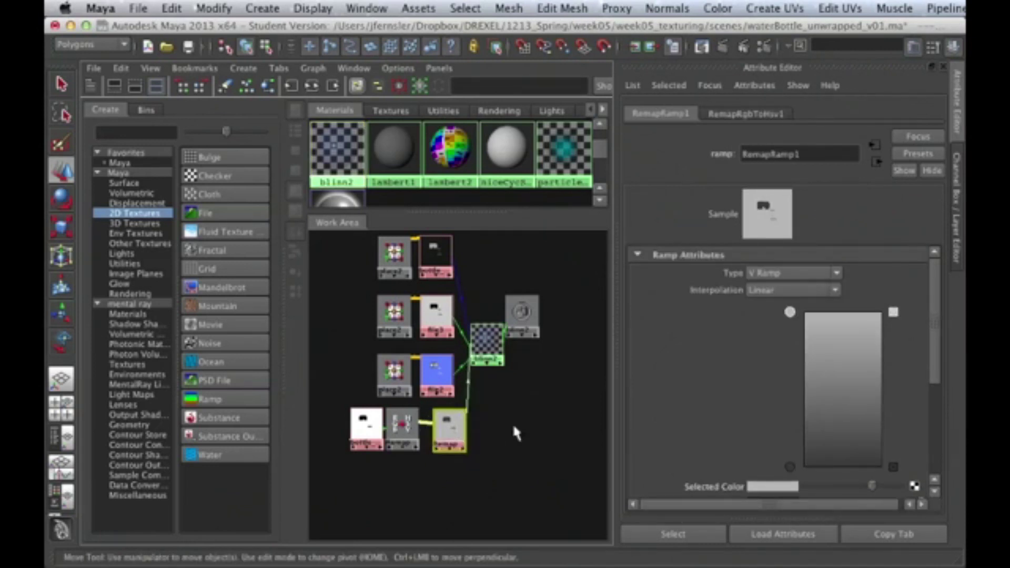
Step: Duplicate RemapRamp1 with connections to network as RemapRamp2 and position it below the original
left_click(122, 68)
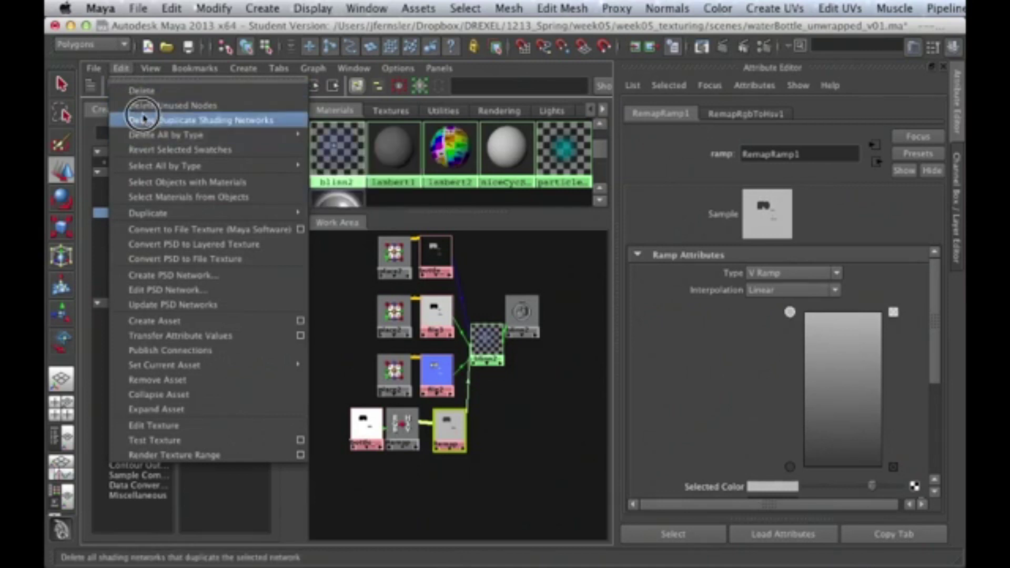
mouse_move(158, 211)
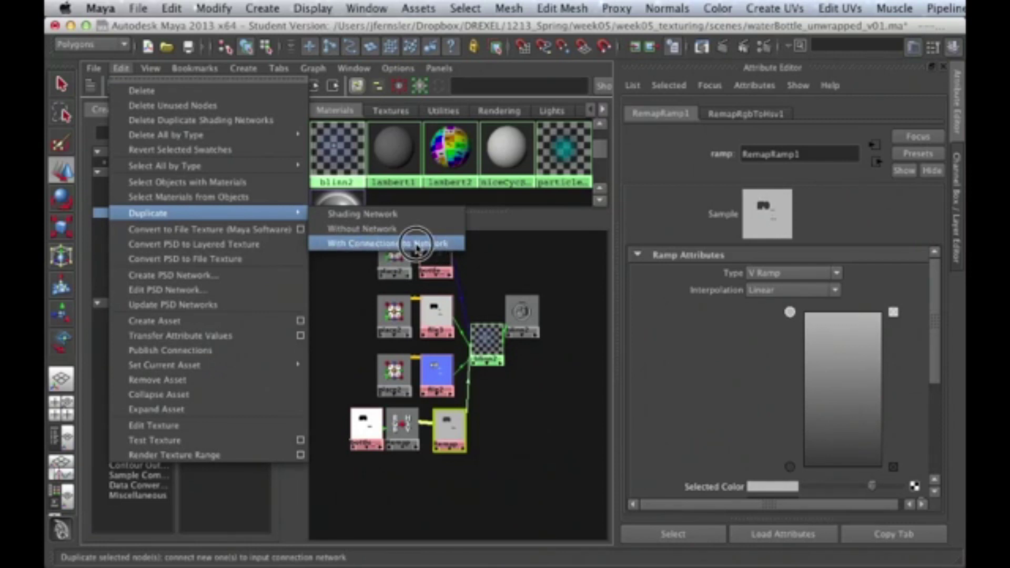
left_click(417, 243)
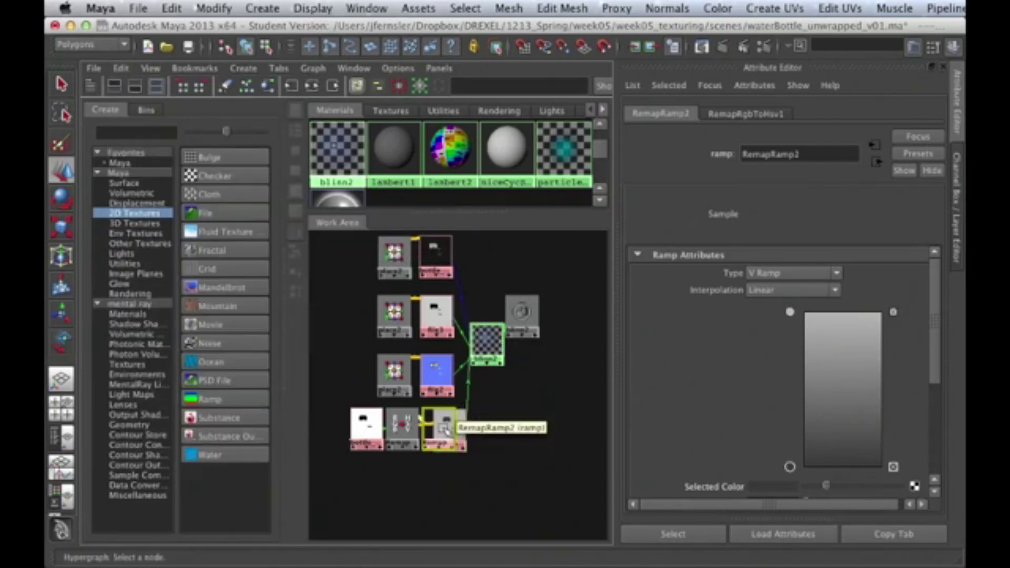
mouse_move(447, 426)
left_mouse_down()
mouse_move(503, 407)
mouse_move(513, 457)
mouse_move(473, 483)
mouse_move(451, 476)
mouse_move(459, 421)
left_mouse_up()
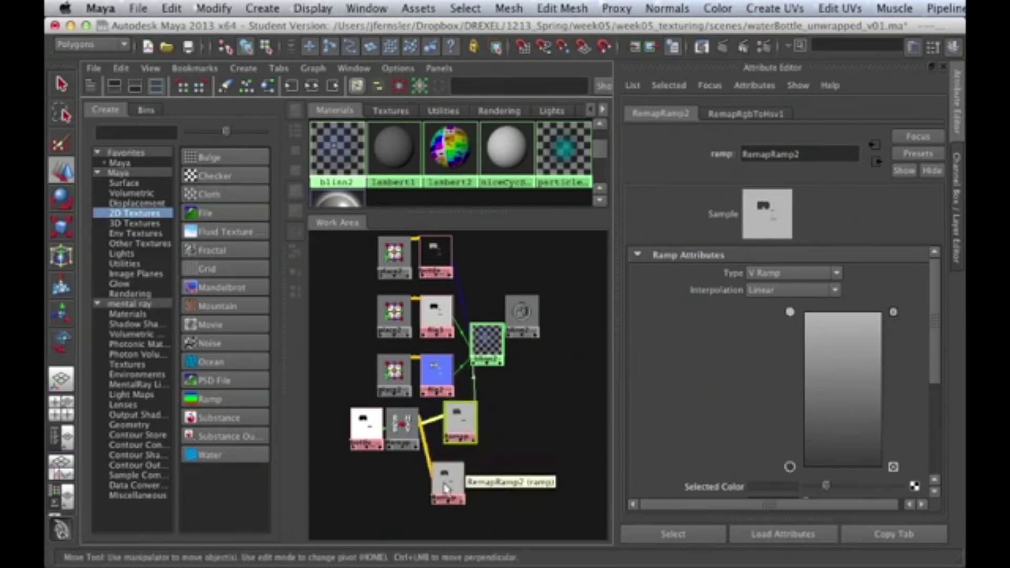
left_click_drag(444, 480, 456, 471)
left_click_drag(460, 430, 469, 411)
Step: Color RemapRamp2's ramp blue at the top and magenta at the bottom
left_click(461, 470)
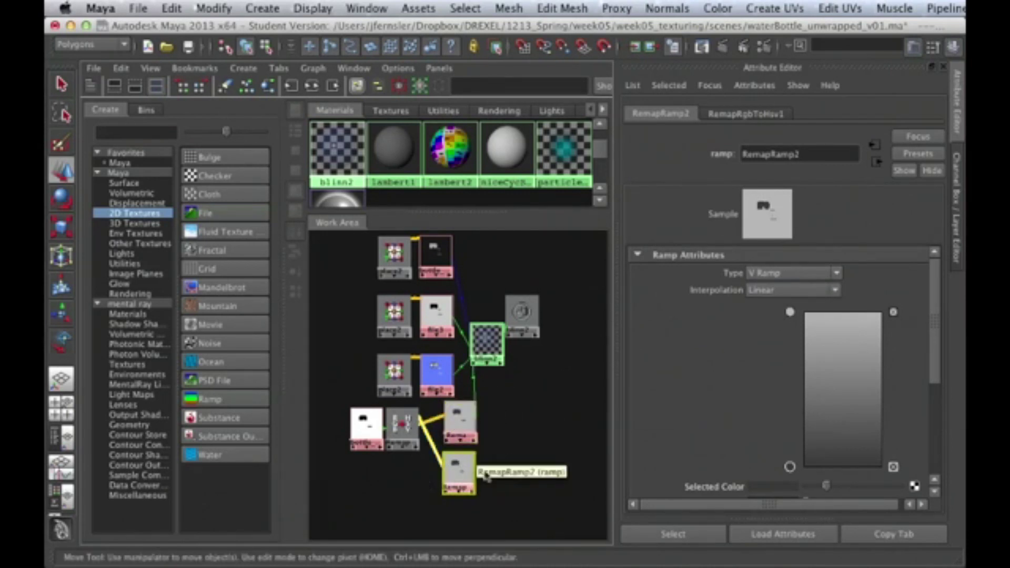
left_click_drag(465, 466, 469, 466)
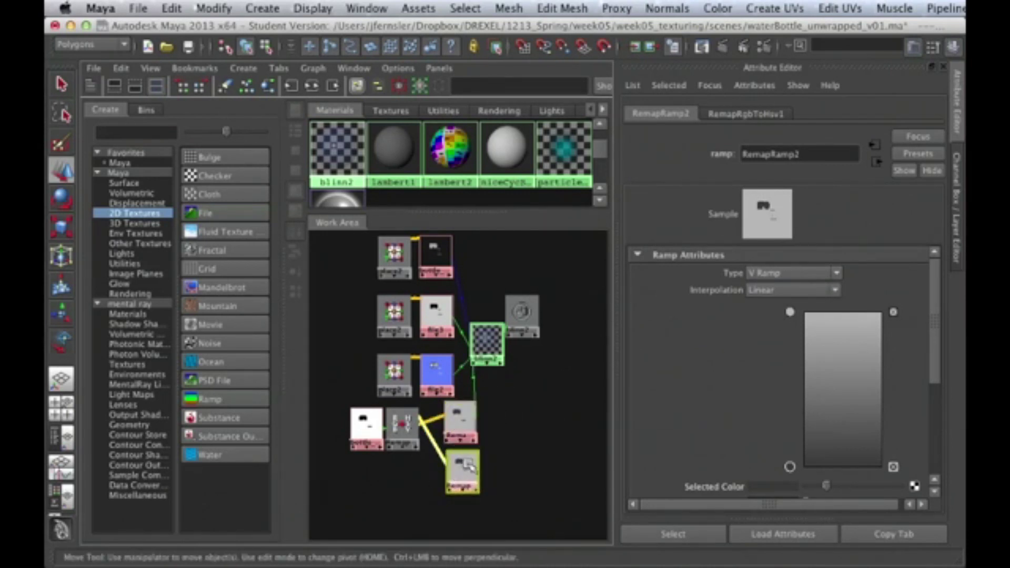
left_click(790, 313)
left_click(779, 486)
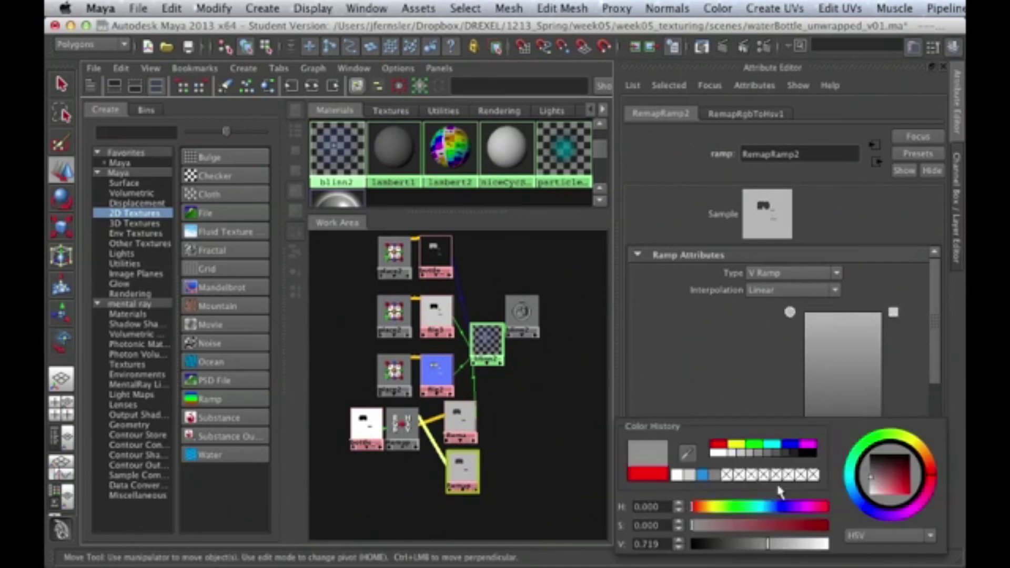
left_click(788, 445)
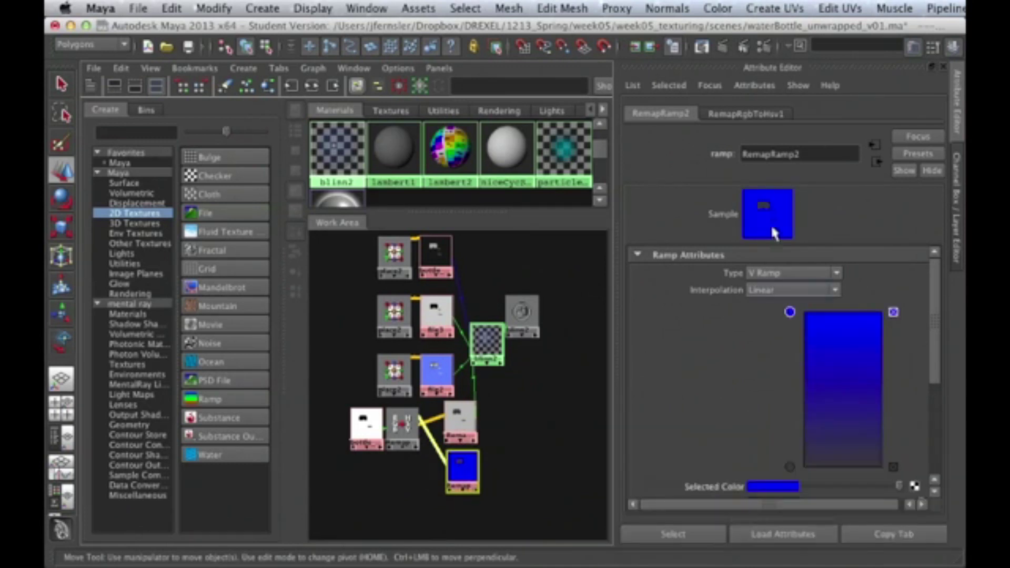
left_click(786, 488)
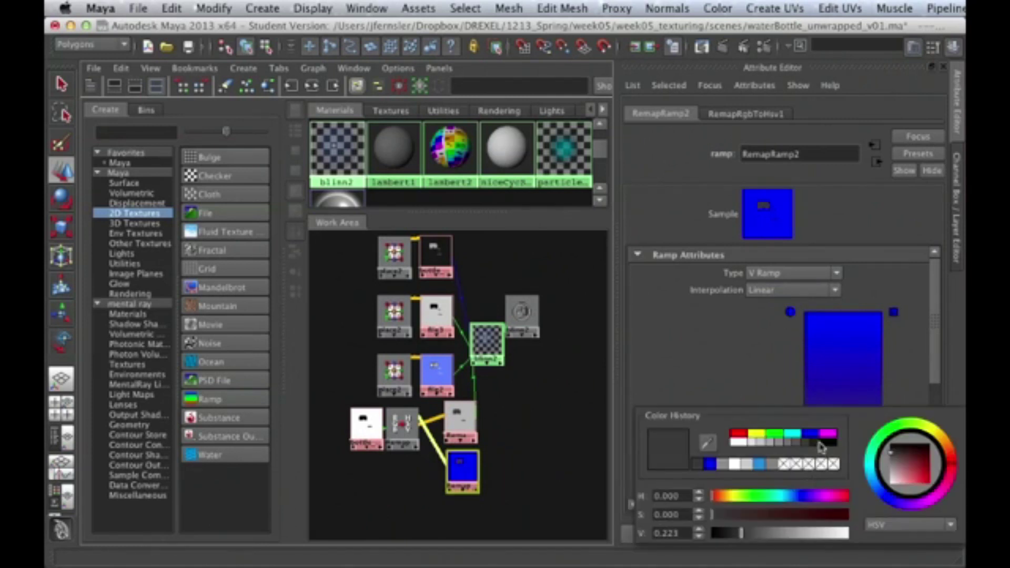
left_click(824, 436)
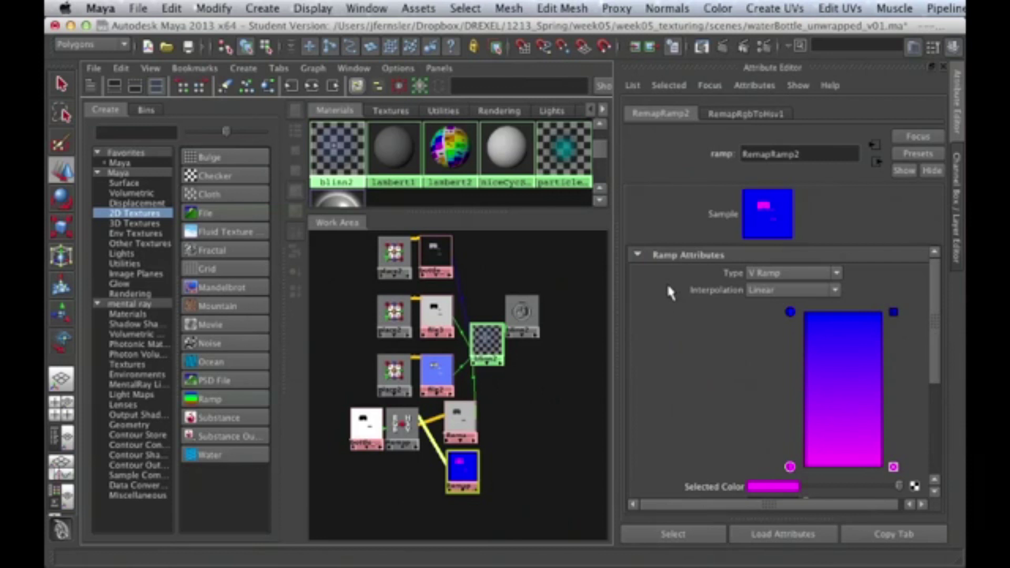
left_click_drag(451, 463, 448, 468)
Step: Reposition the bottle_specColor file node and inspect the file3 and bottle_ecc textures
left_click(366, 429)
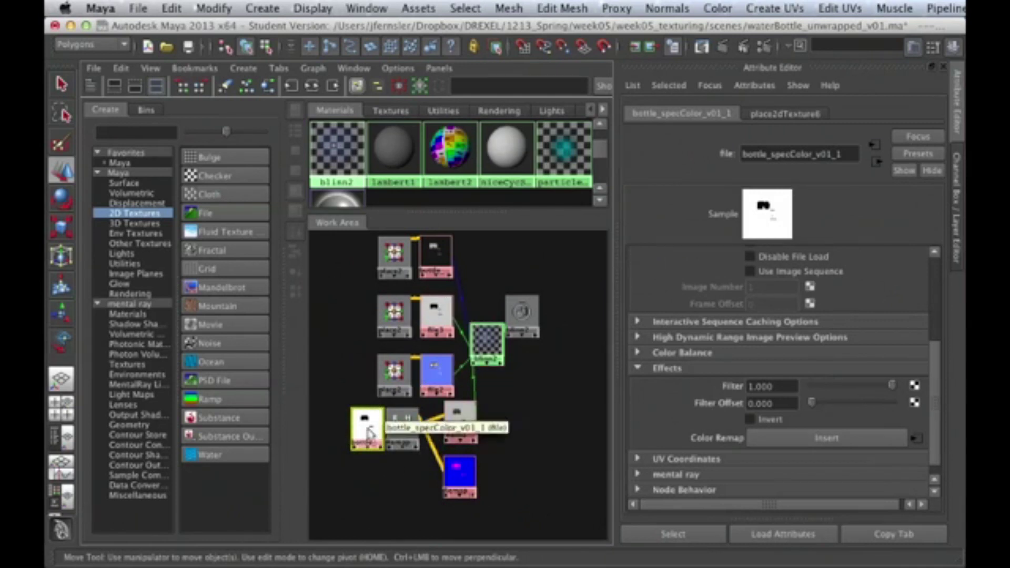
left_click_drag(368, 432, 362, 428)
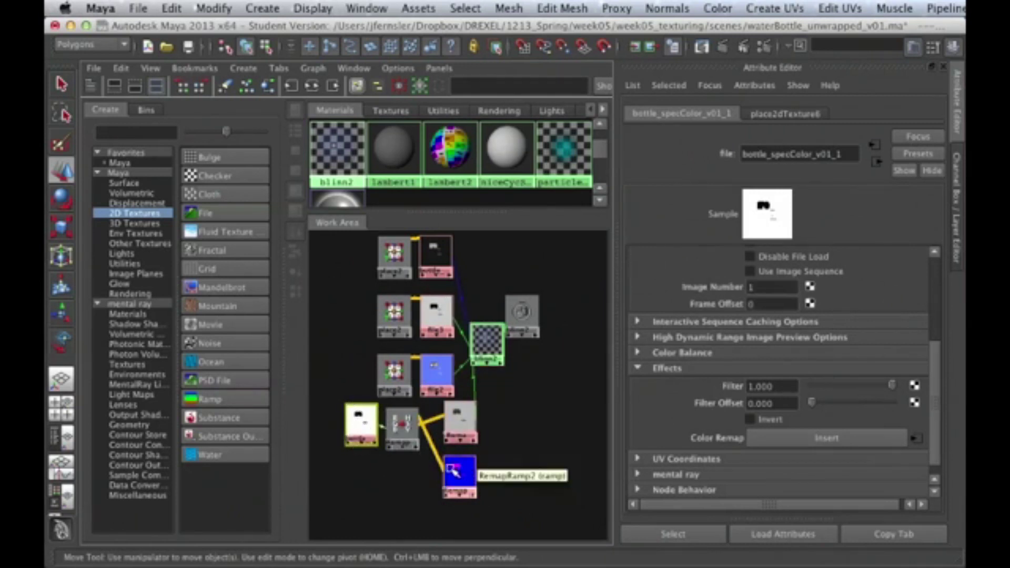
left_click(436, 317)
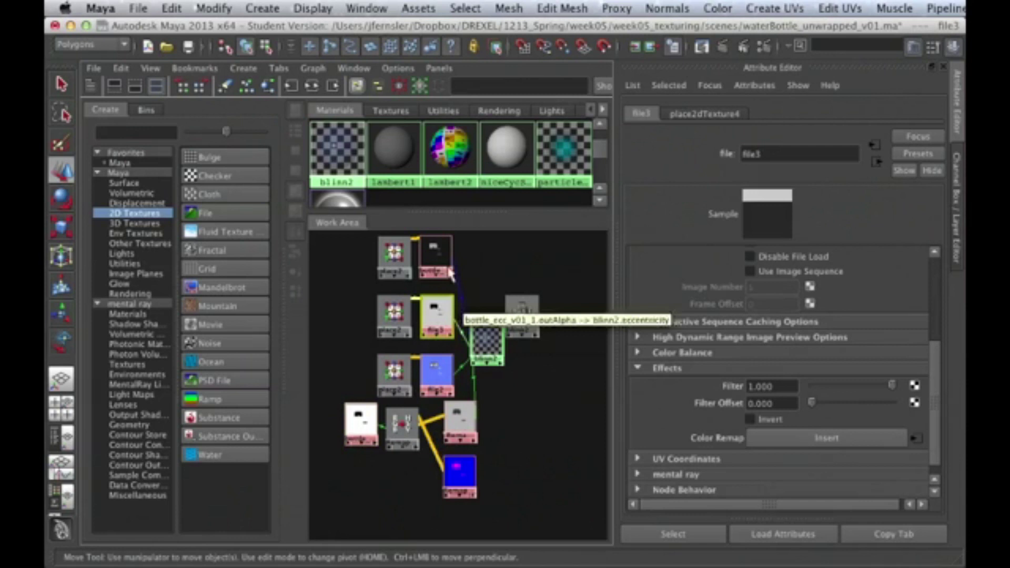
left_click(435, 255)
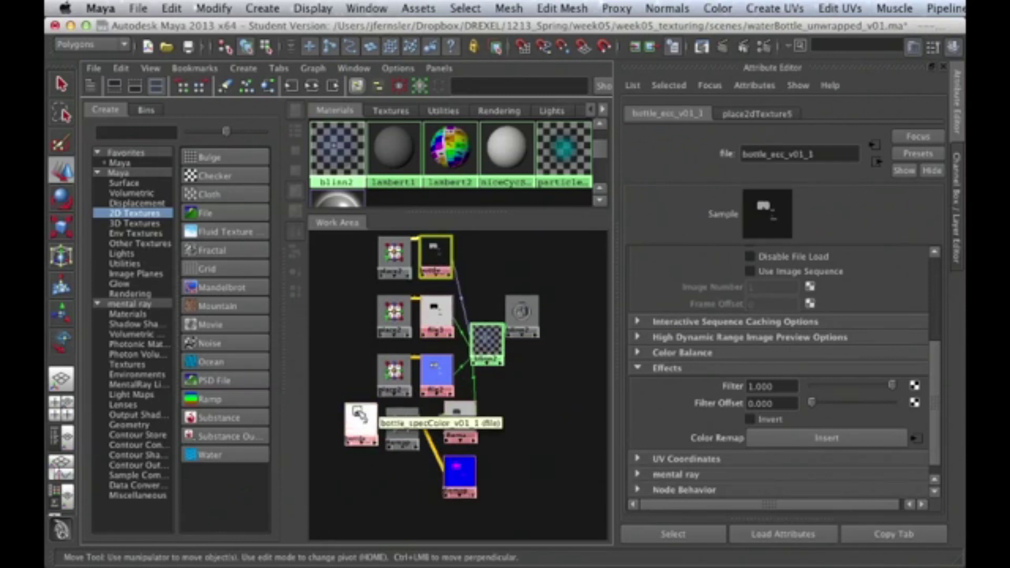
mouse_move(366, 409)
left_mouse_down()
mouse_move(354, 447)
mouse_move(354, 401)
mouse_move(368, 446)
mouse_move(338, 424)
mouse_move(365, 414)
left_mouse_up()
mouse_move(452, 473)
left_mouse_down()
mouse_move(462, 472)
mouse_move(469, 412)
mouse_move(462, 365)
mouse_move(478, 468)
mouse_move(451, 471)
mouse_move(459, 474)
left_mouse_up()
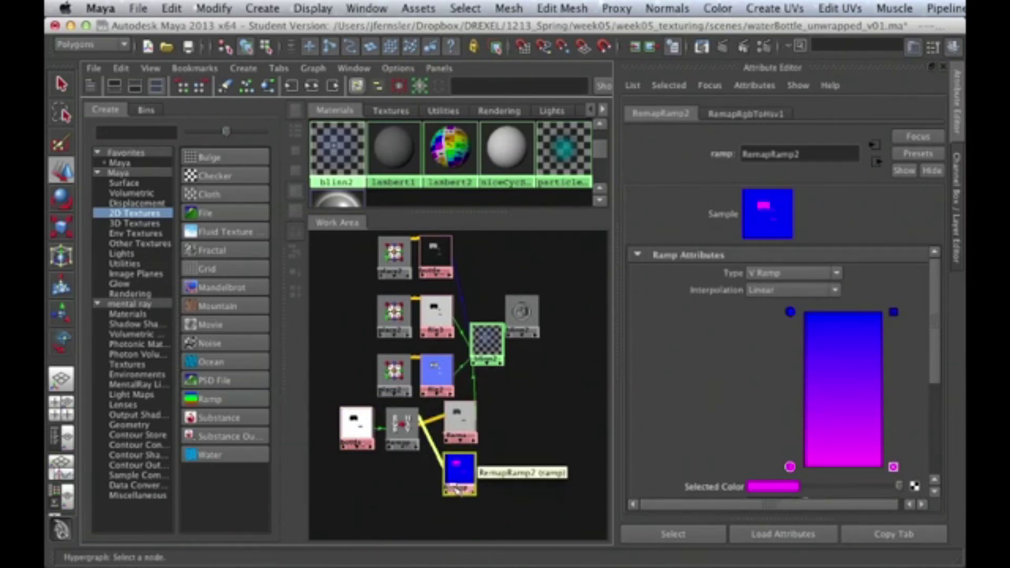
Step: Delete RemapRamp2, shift RemapRamp1 left and select blinn2
key("Delete")
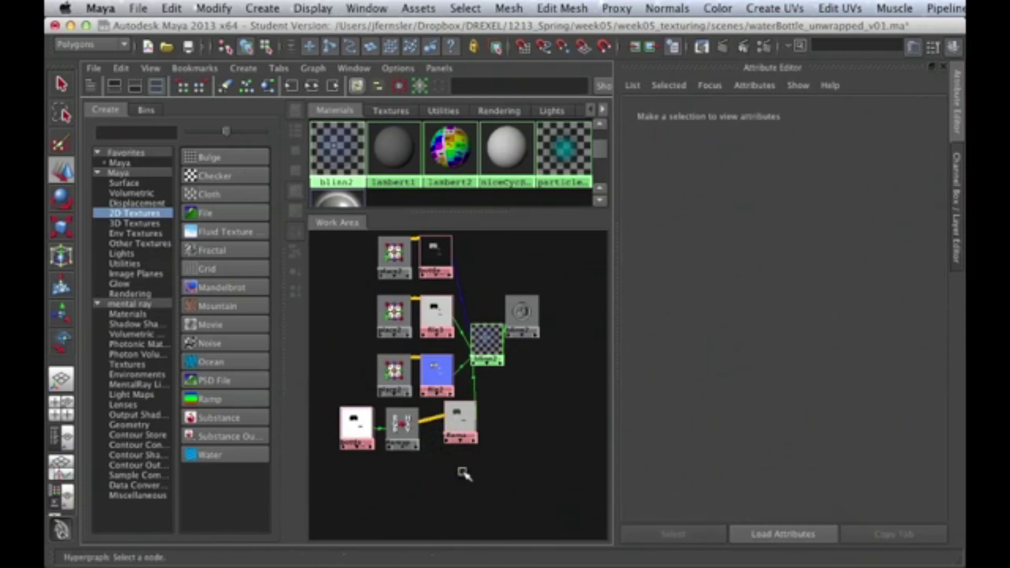
left_click_drag(459, 418, 442, 427)
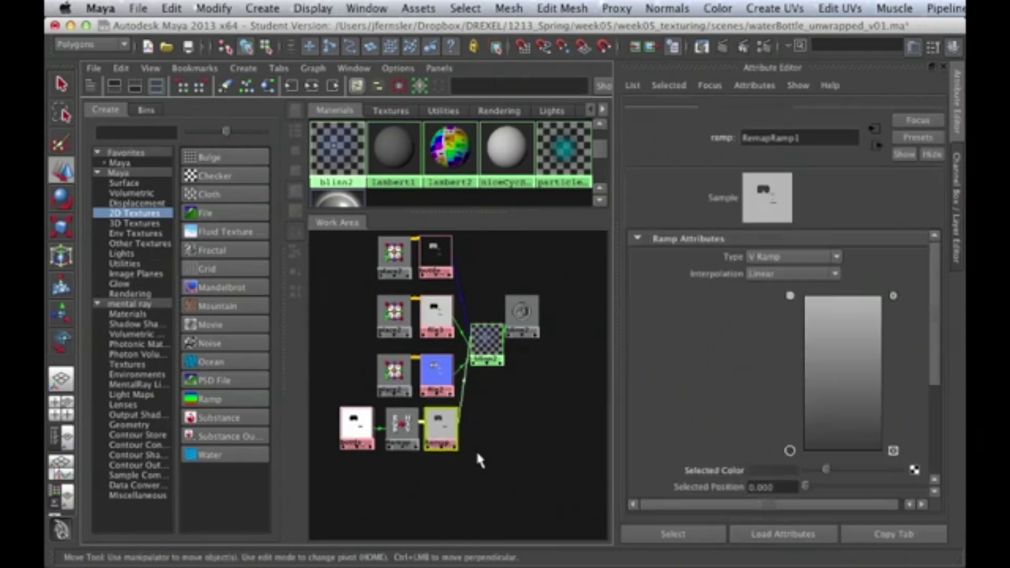
left_click(482, 347)
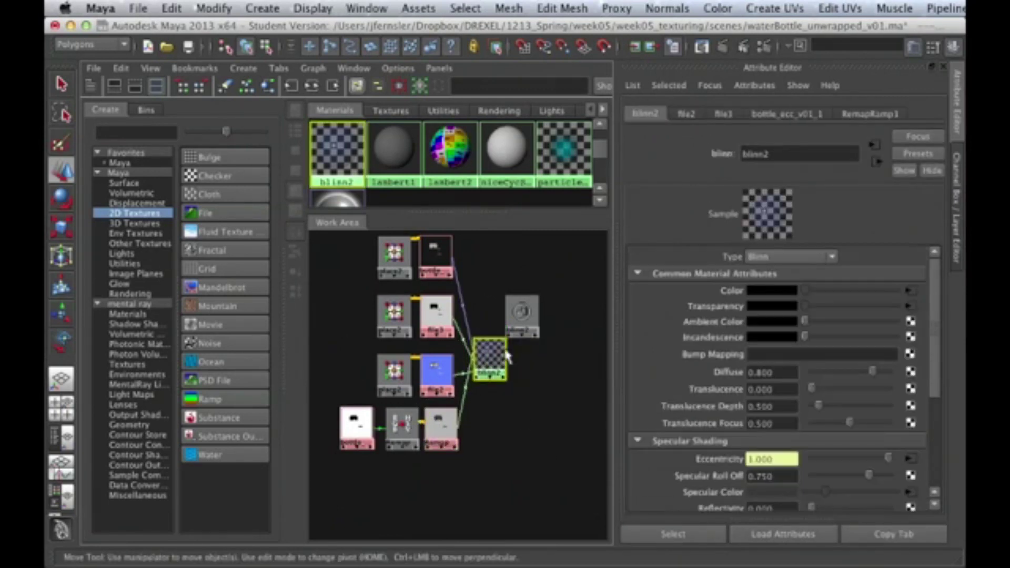
Step: Regraph blinn2's input and output connections and move the file, blinn2 and SG nodes right
left_click(312, 87)
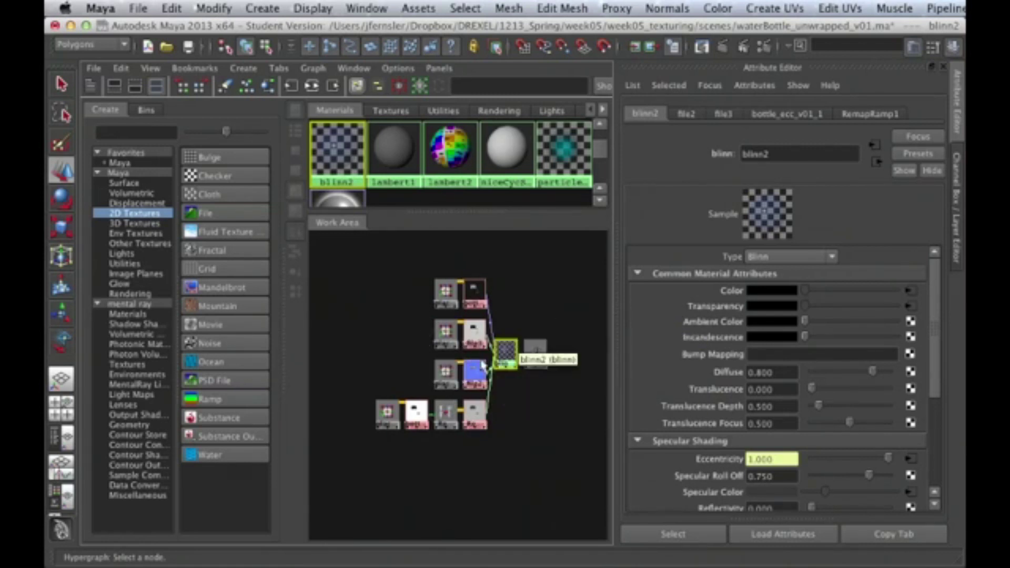
left_click_drag(484, 445, 485, 447)
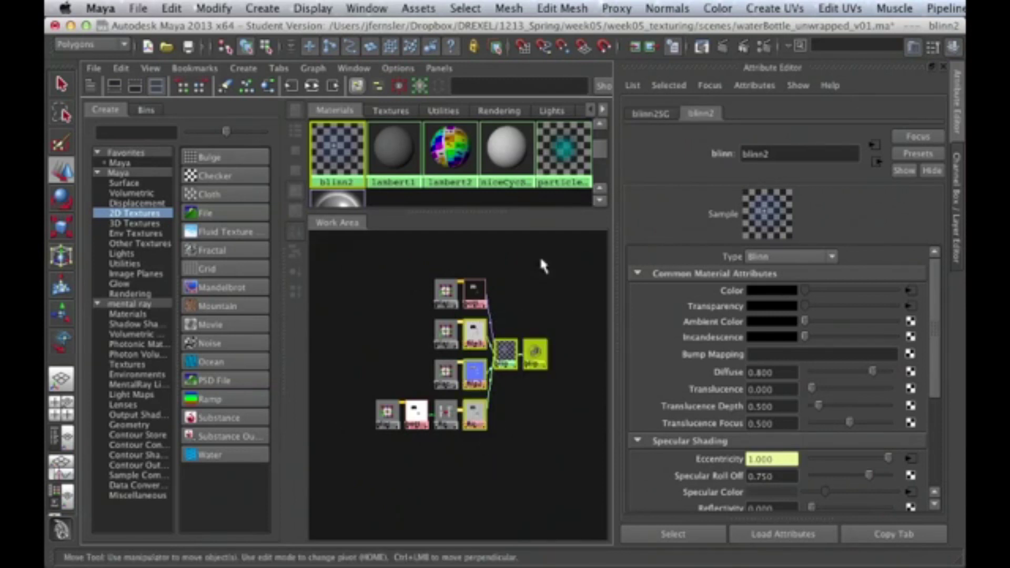
left_click_drag(554, 250, 501, 414)
left_click_drag(469, 471, 469, 470)
left_click_drag(476, 332, 505, 327)
left_click(467, 380)
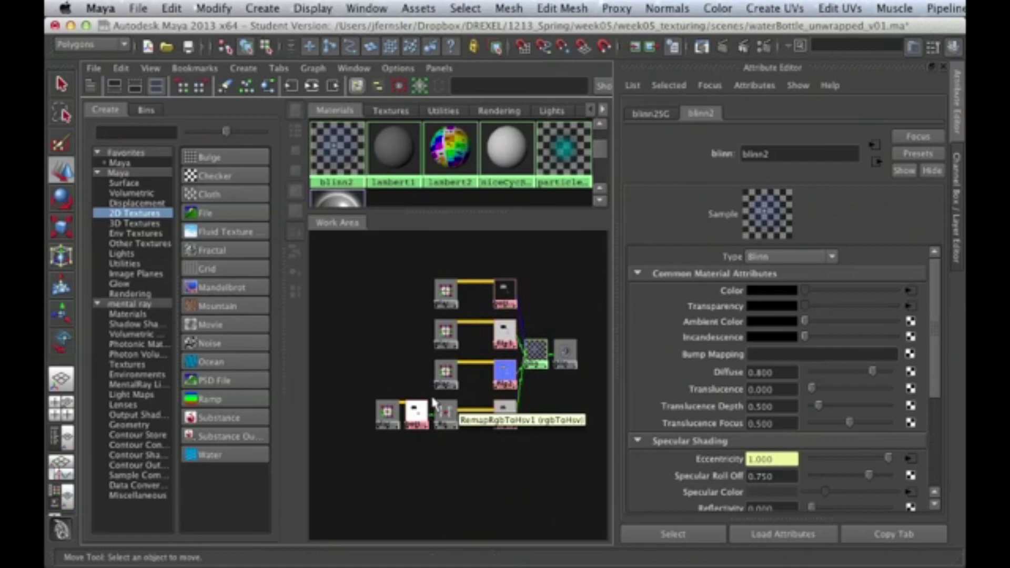
Step: Select place2dTexture3 feeding the blue H2O label and open the UV Texture Editor
left_click(446, 374)
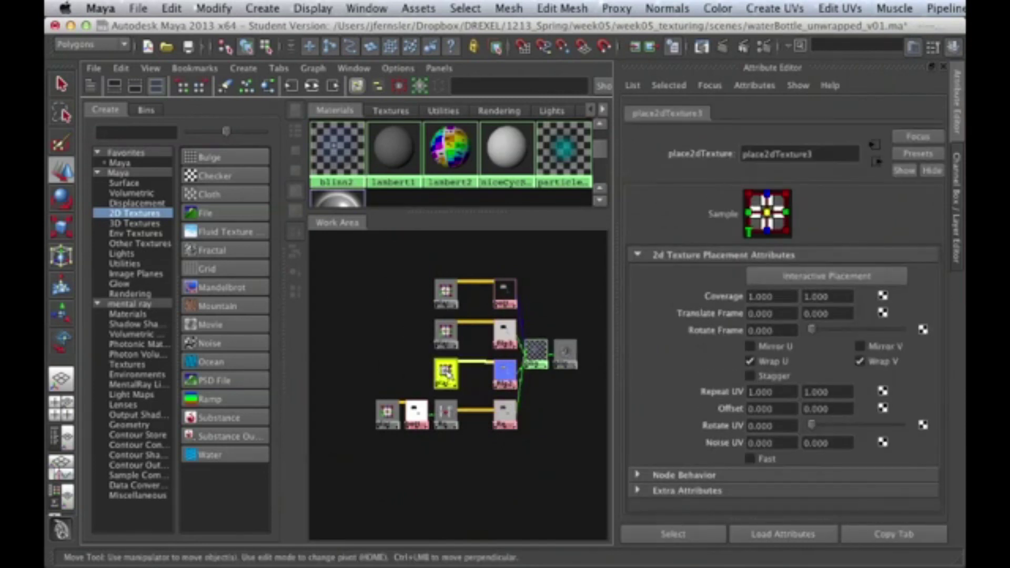
left_click(449, 299)
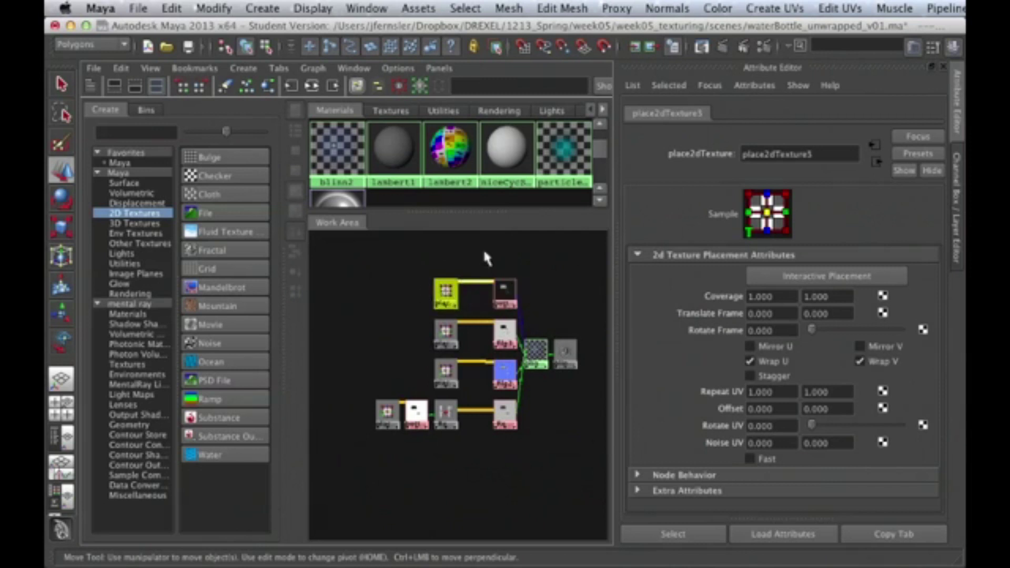
scroll(451, 347, "up", 5)
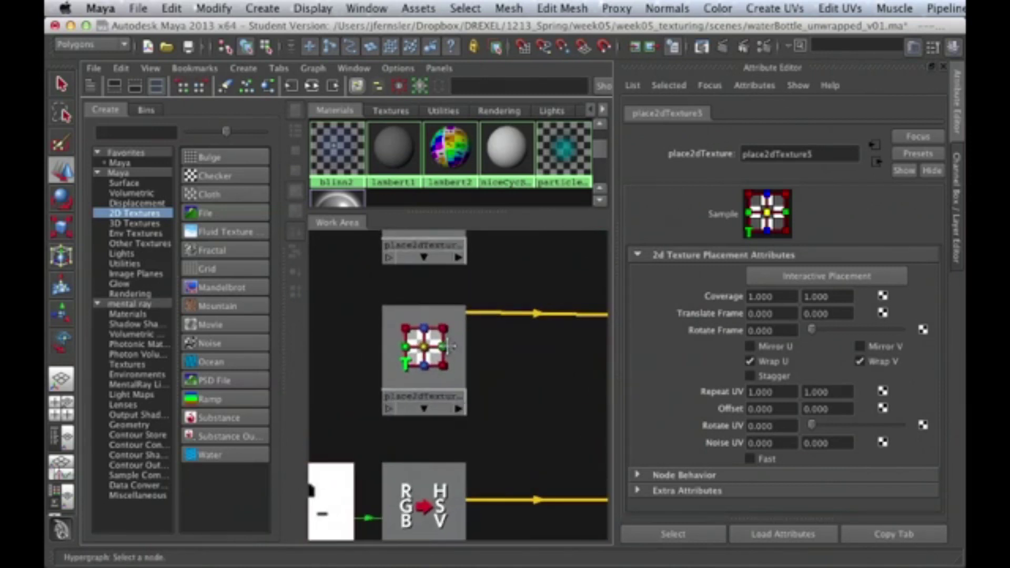
middle_click_drag(449, 346, 368, 350, "alt")
left_click(327, 368)
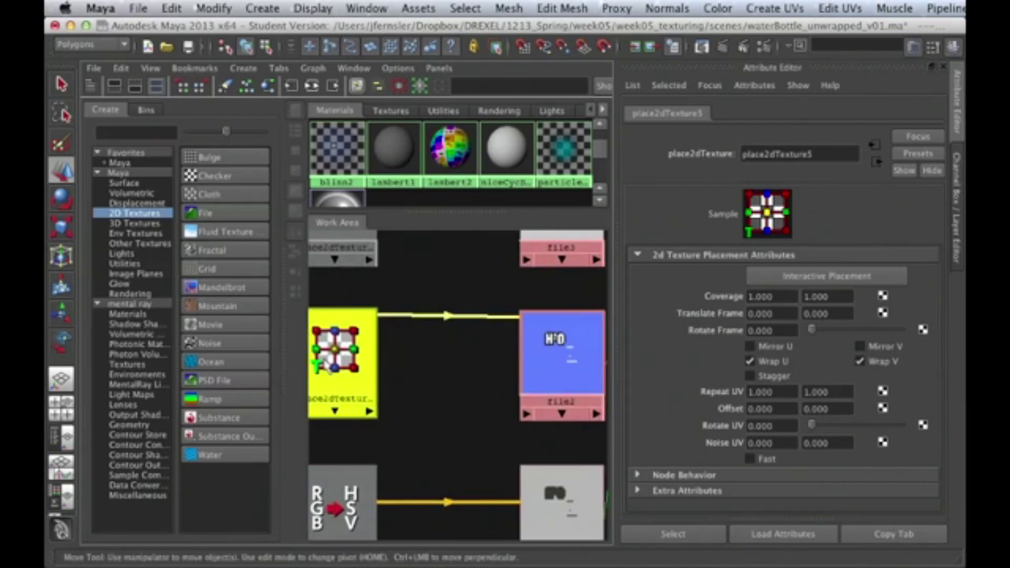
left_click_drag(354, 350, 414, 352)
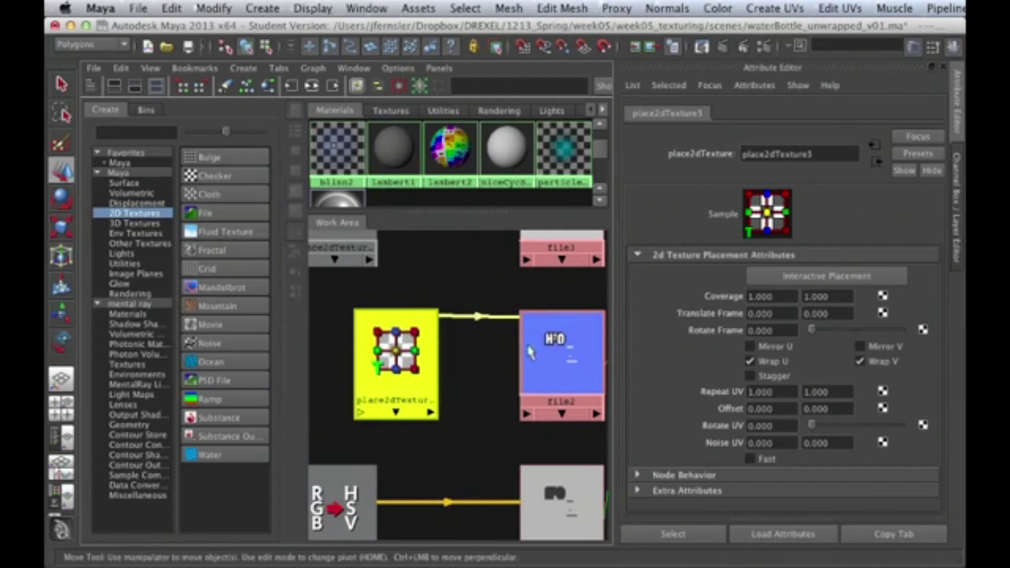
key("space")
left_click_drag(480, 355, 509, 211)
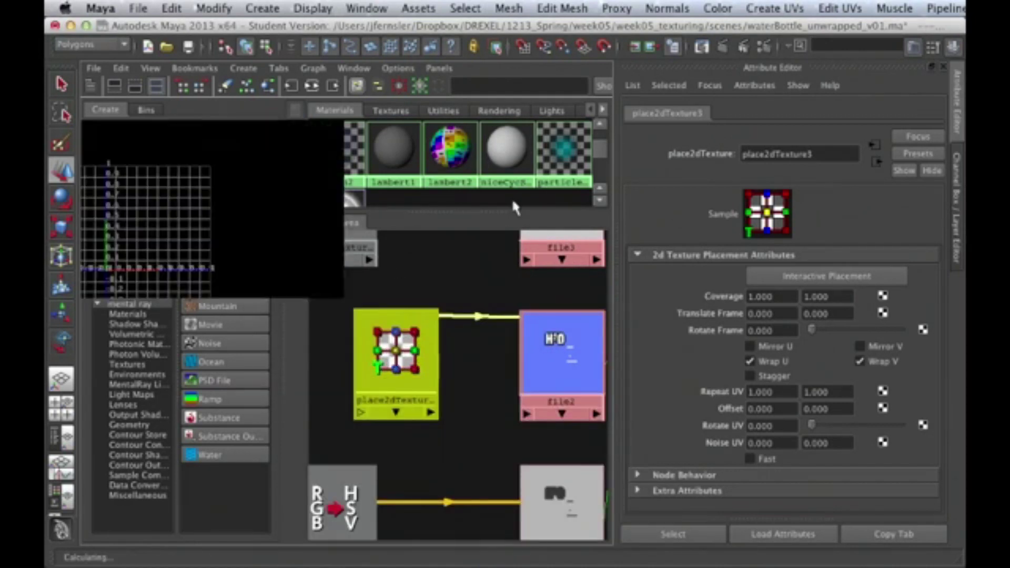
Step: In the maximized perspective view, try Rotate Frame and Repeat U of 2, 4, then 1
key("space")
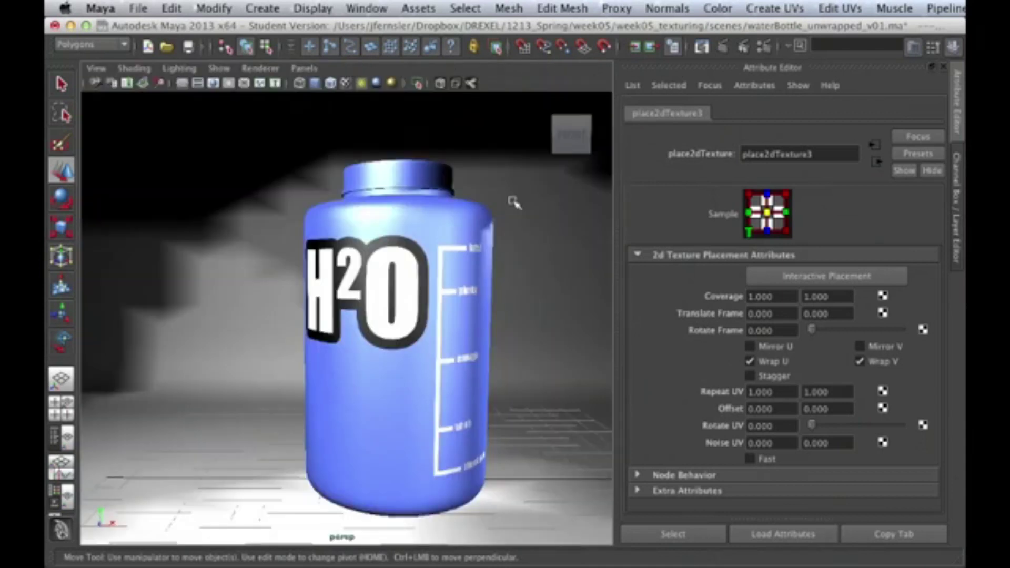
mouse_move(811, 337)
left_mouse_down()
mouse_move(827, 332)
mouse_move(816, 327)
mouse_move(803, 335)
mouse_move(829, 332)
mouse_move(798, 334)
left_mouse_up()
type("2")
key("Return")
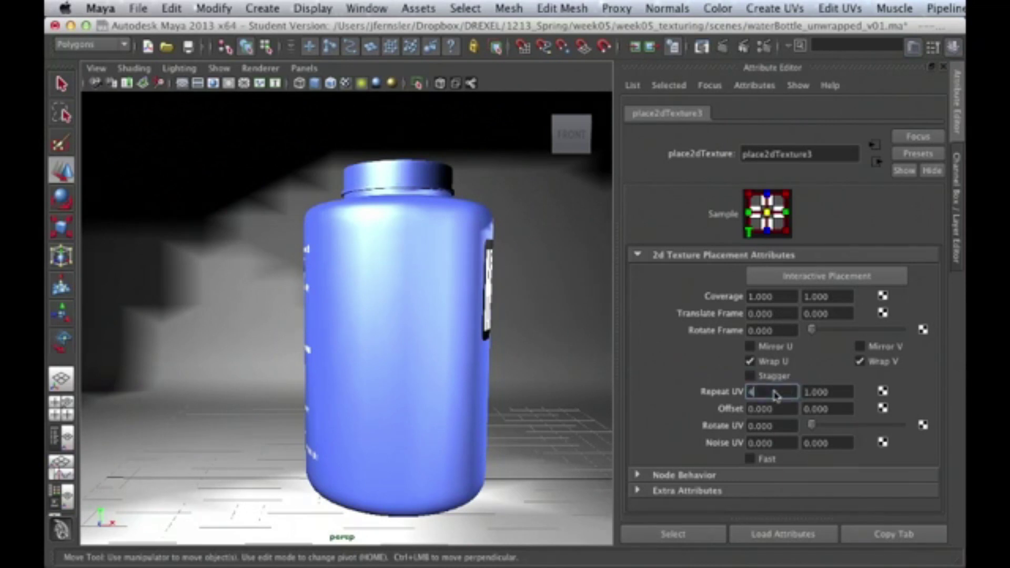
type("4")
key("Return")
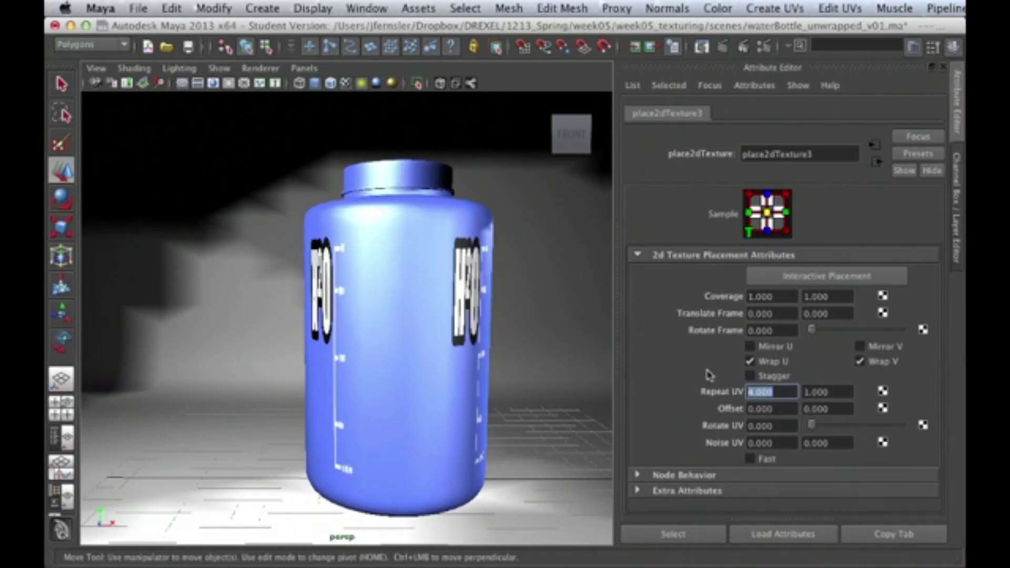
type("1")
key("Return")
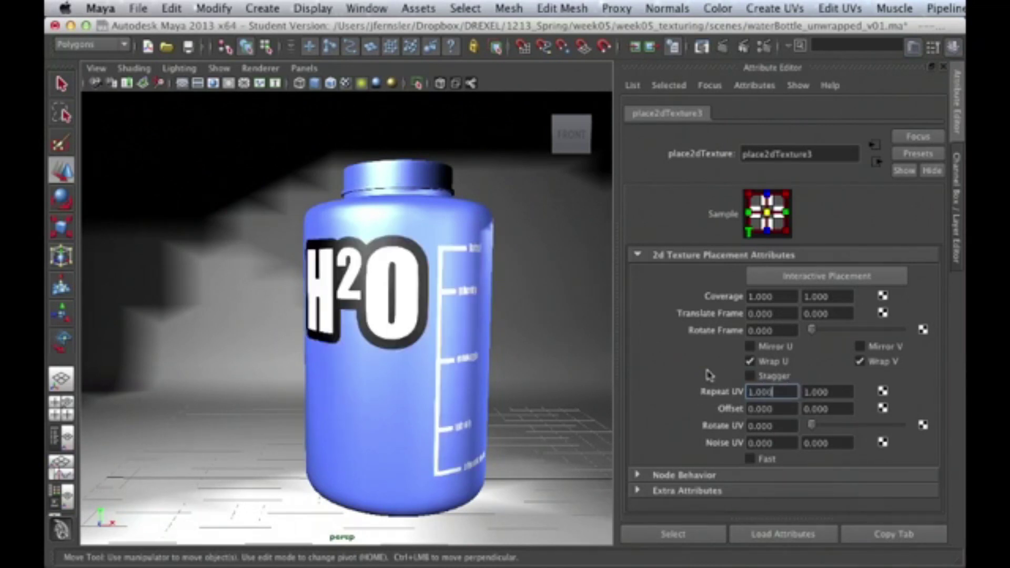
Step: Try a 0.2 horizontal offset and a UV rotation, then reset Rotate UV to 0
left_click(777, 413)
type(".2")
key("Return")
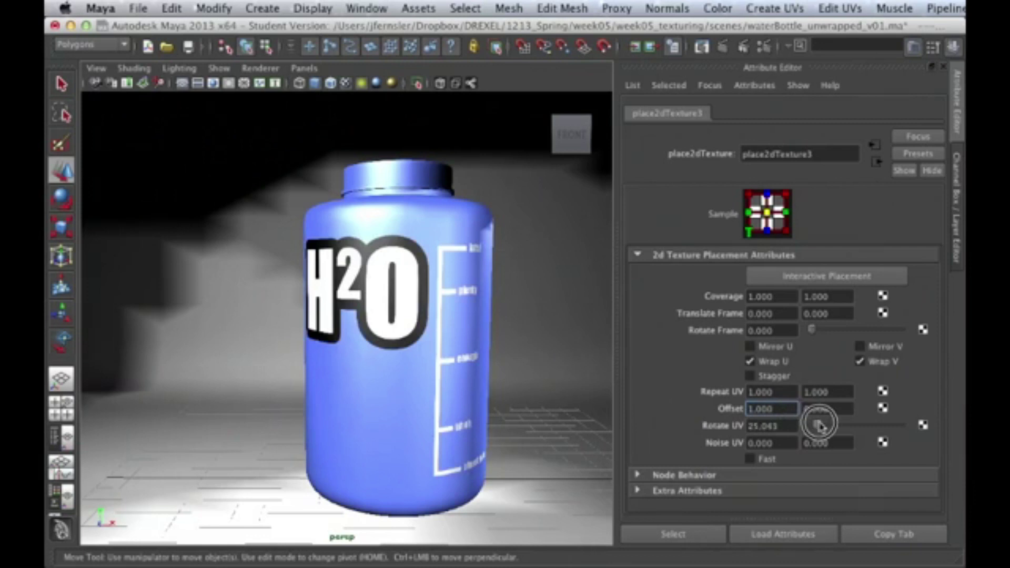
mouse_move(817, 424)
left_mouse_down()
mouse_move(836, 423)
mouse_move(828, 424)
left_mouse_up()
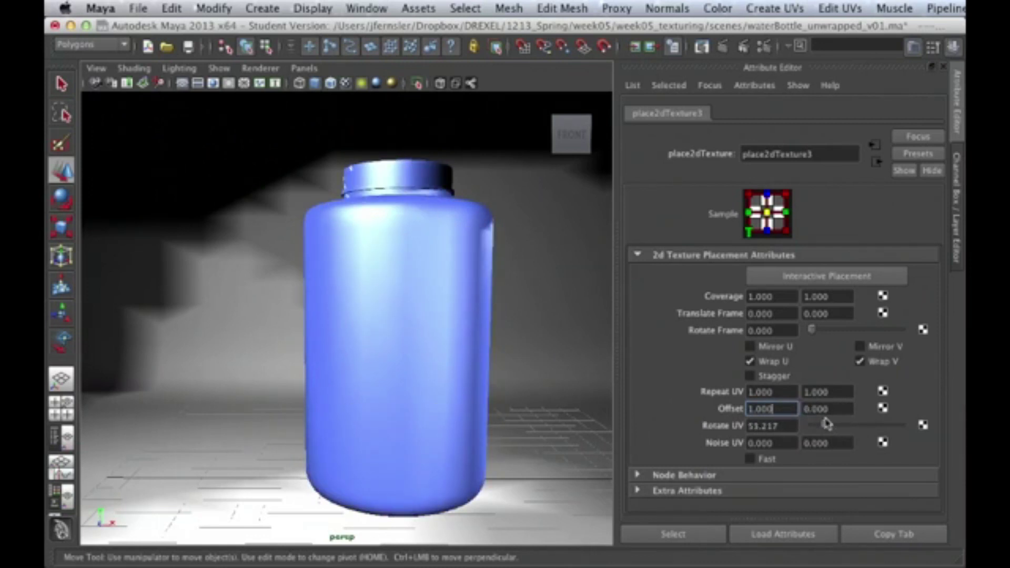
double_click(762, 425)
type("0")
key("Return")
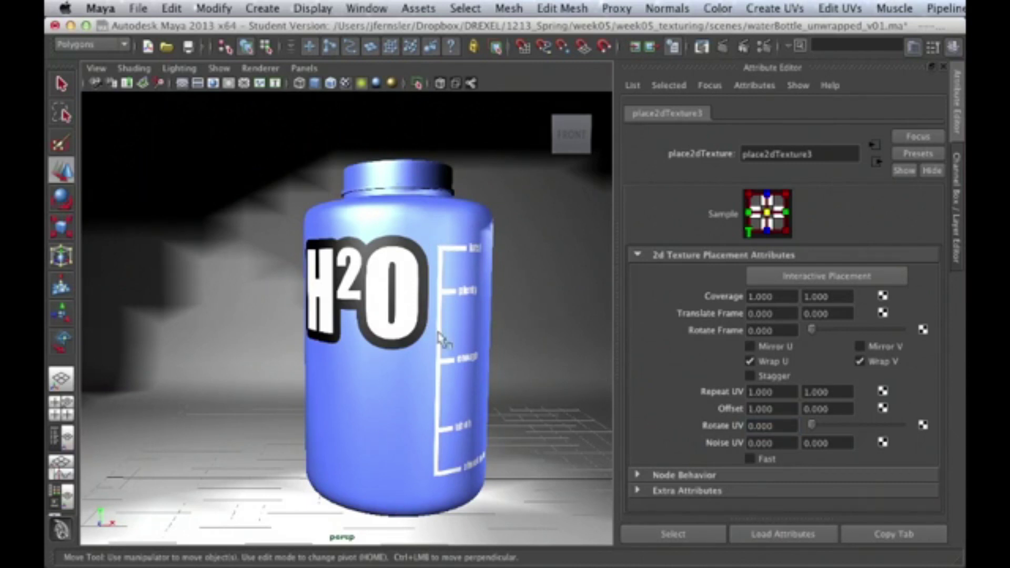
Step: Try vertical offsets of 0.05 and -0.05 on place2dTexture3, settling on -0.030
left_click(828, 405)
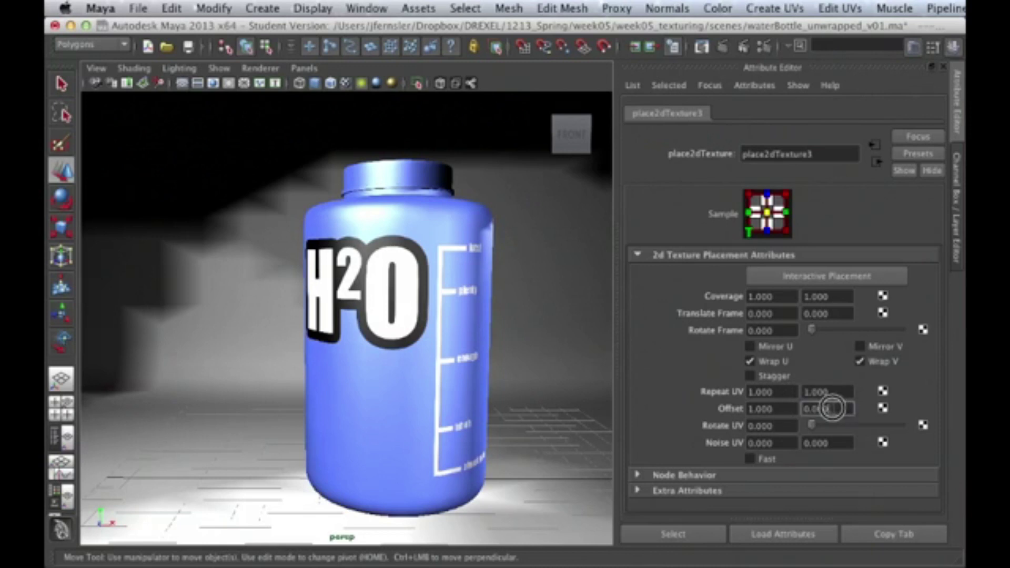
type("0.05")
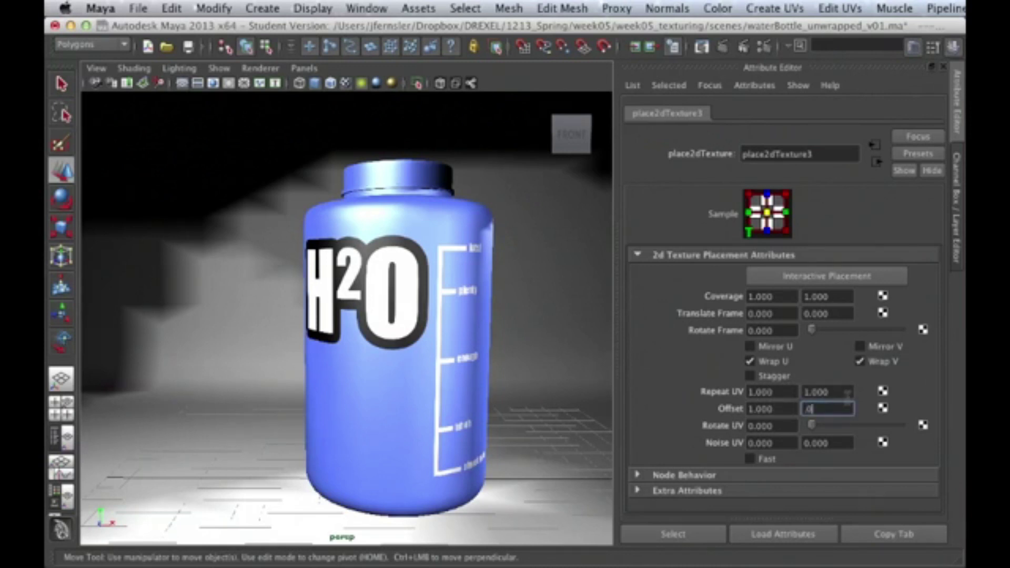
key("Return")
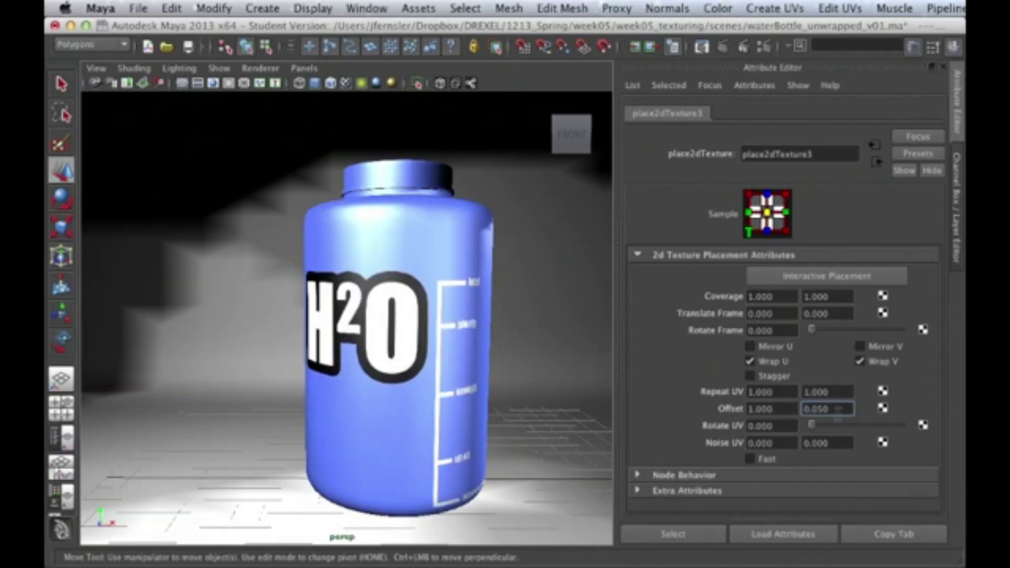
left_click(837, 409)
type("-0.05")
key("Return")
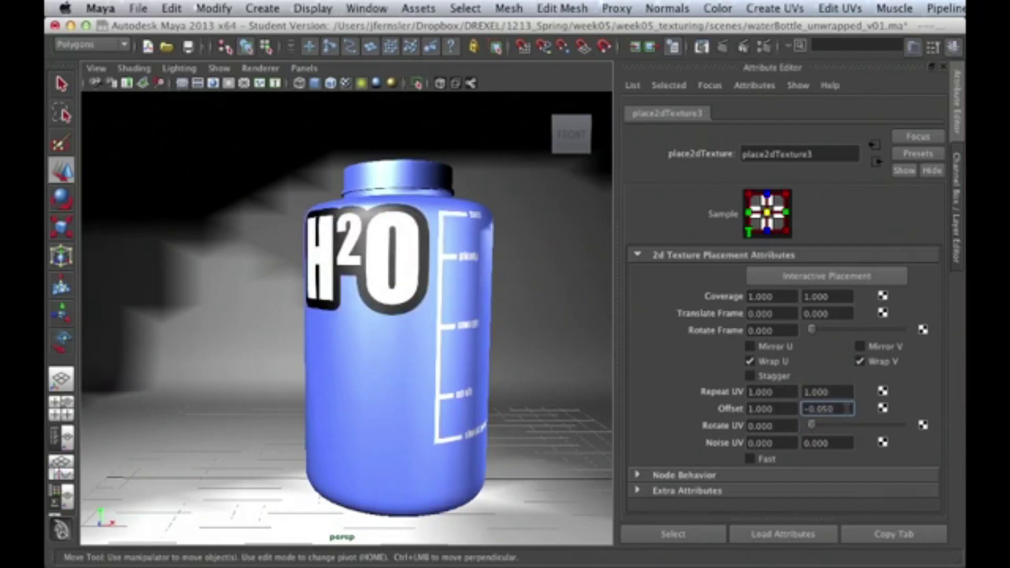
left_click_drag(823, 409, 843, 405)
type("30")
key("Return")
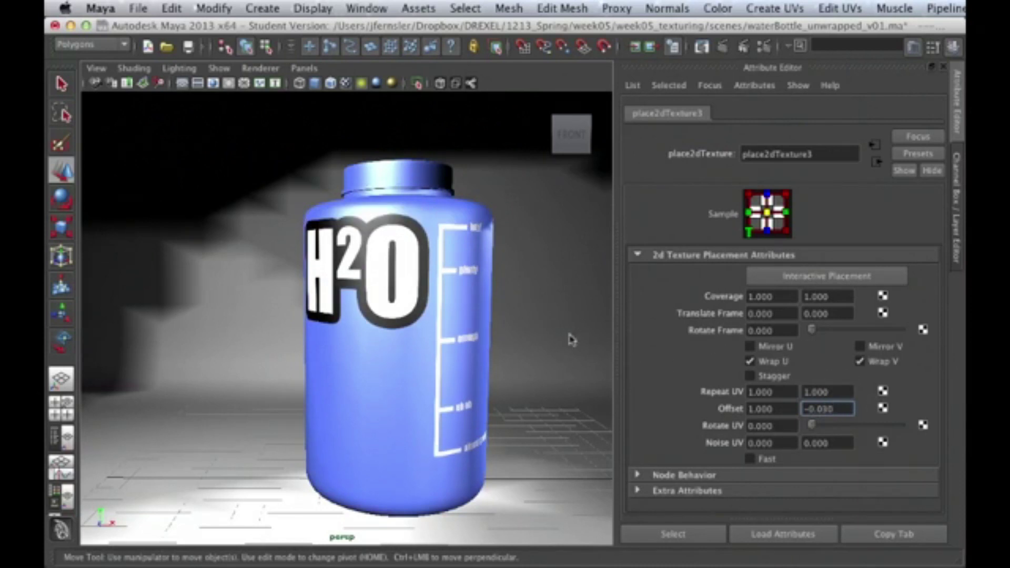
key("space")
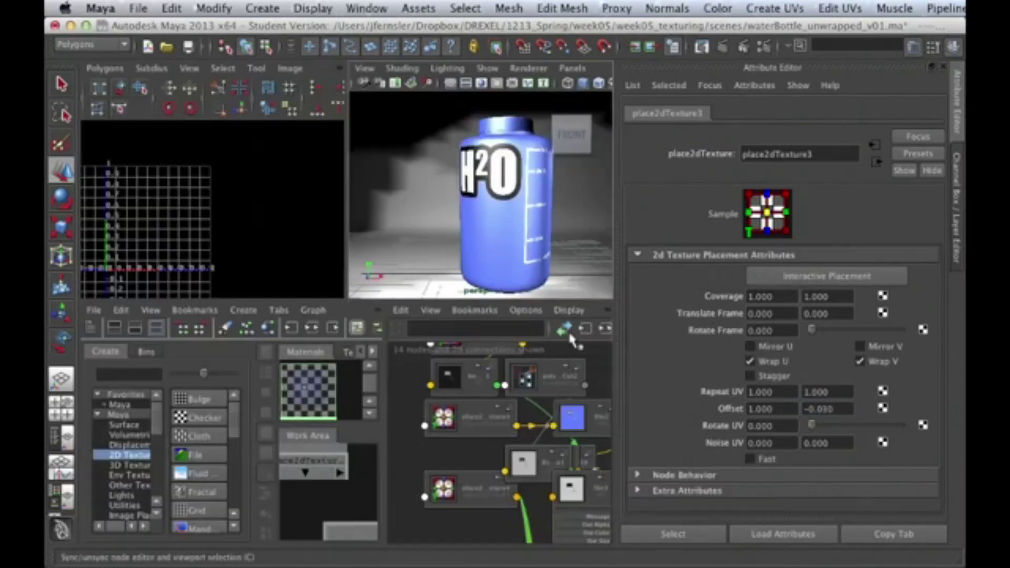
Step: Maximize the Hypershade and select the H2O label's place2dTexture3 node
left_click(566, 347)
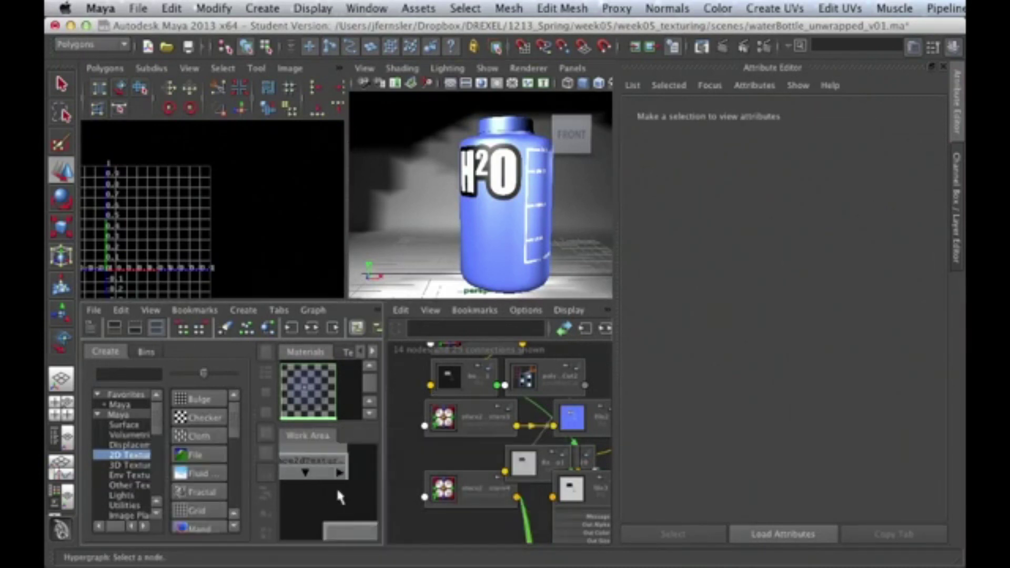
key("space")
scroll(496, 412, "down", 5)
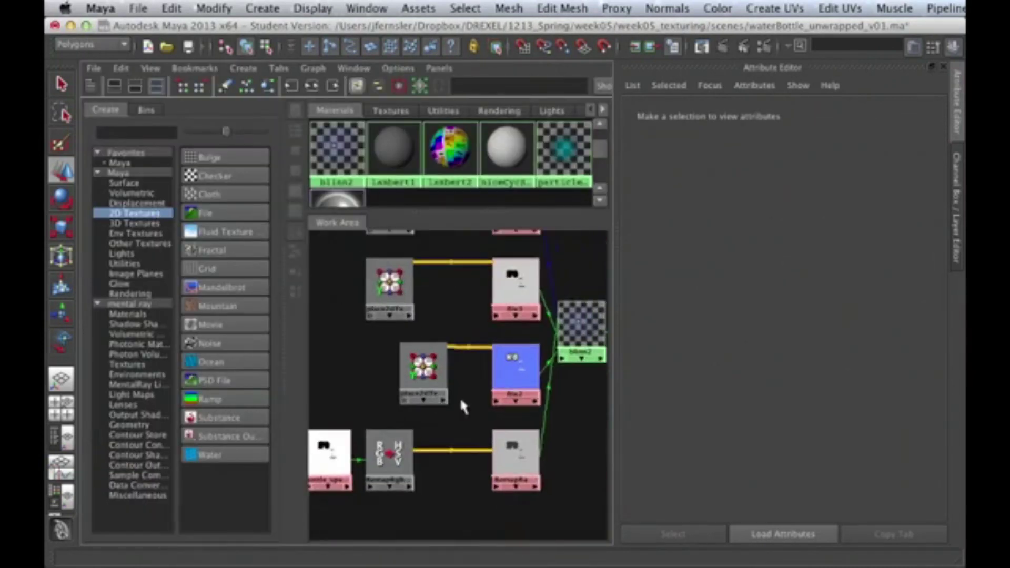
left_click(398, 415)
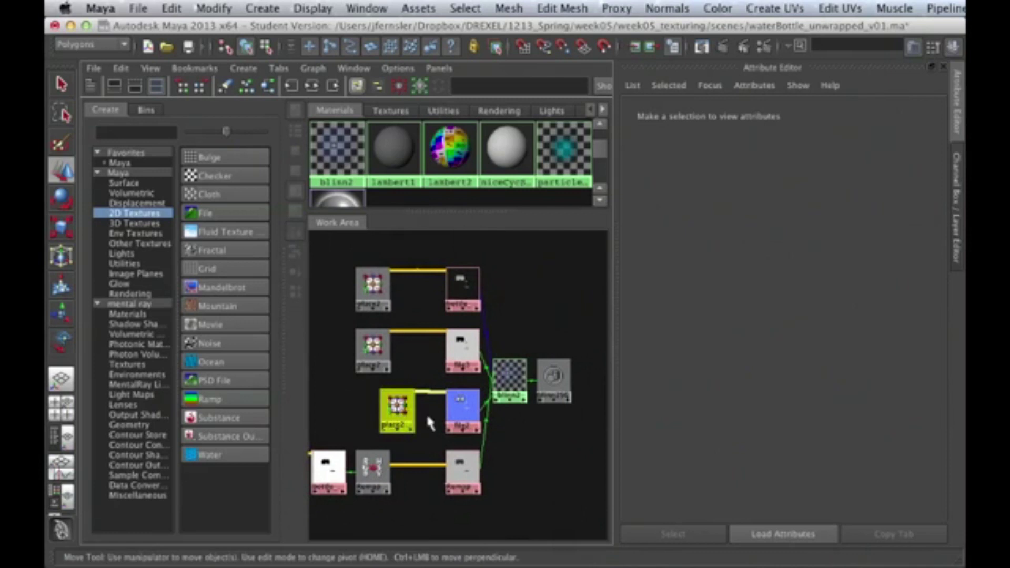
scroll(568, 412, "up", 5)
scroll(465, 415, "down", 5)
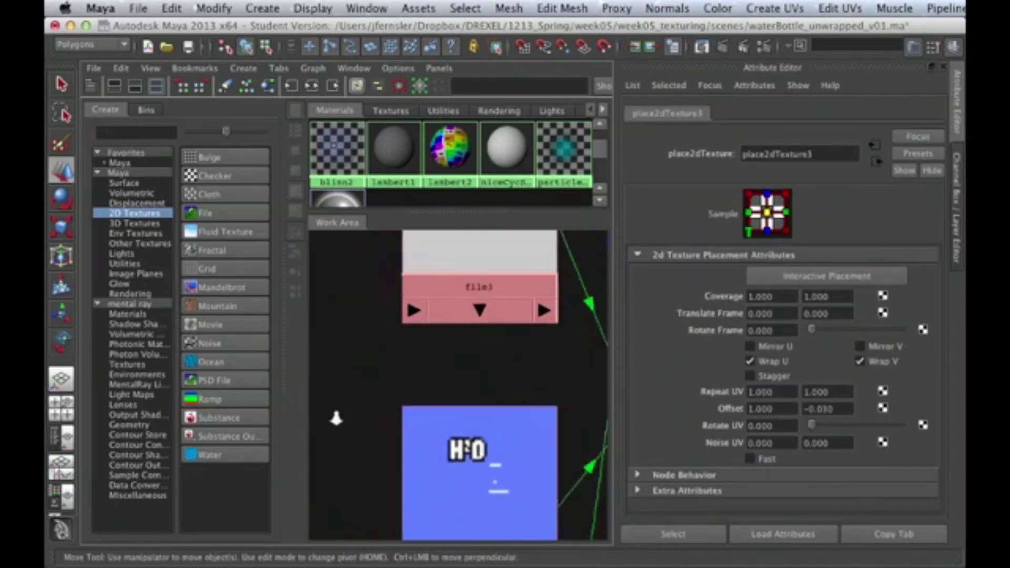
scroll(466, 376, "down", 3)
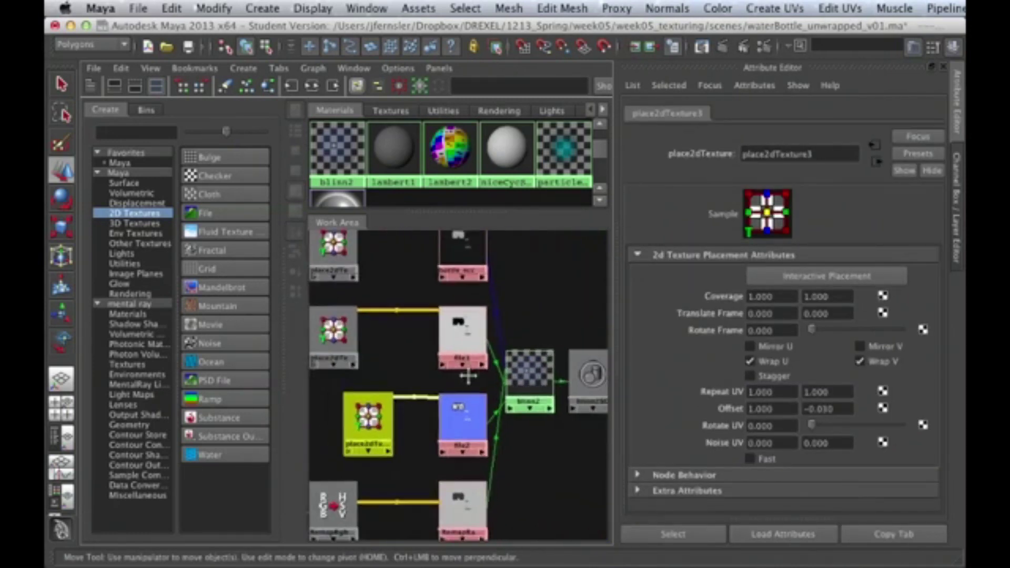
Step: Try a vertical offset of -0.100, then reset Offset V to 0
left_click_drag(833, 409, 825, 408)
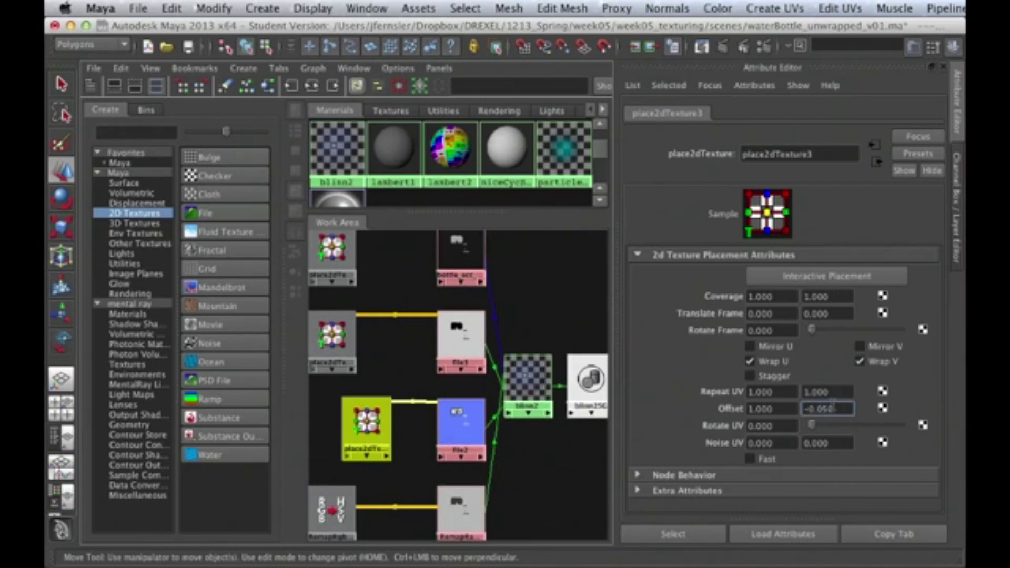
type("50")
left_click_drag(848, 409, 818, 409)
type("100")
key("Return")
type("0")
key("Return")
key("BackSpace")
Step: Edit the Translate Frame V value and rotate the placement frame to 43.826 degrees
left_click(826, 313)
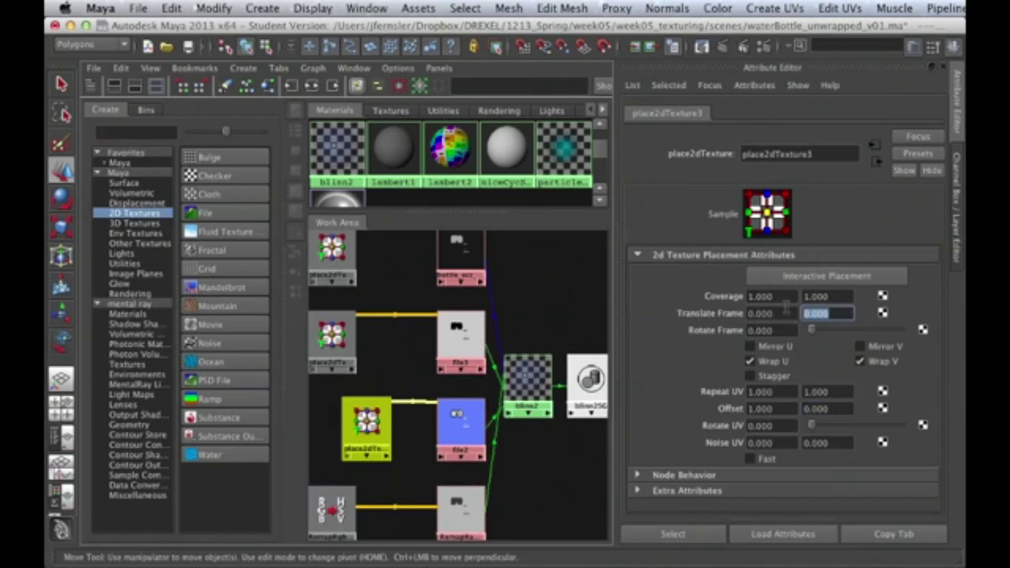
key("BackSpace")
double_click(816, 314)
key("BackSpace")
key("Return")
left_click_drag(812, 329, 823, 331)
scroll(500, 412, "up", 5)
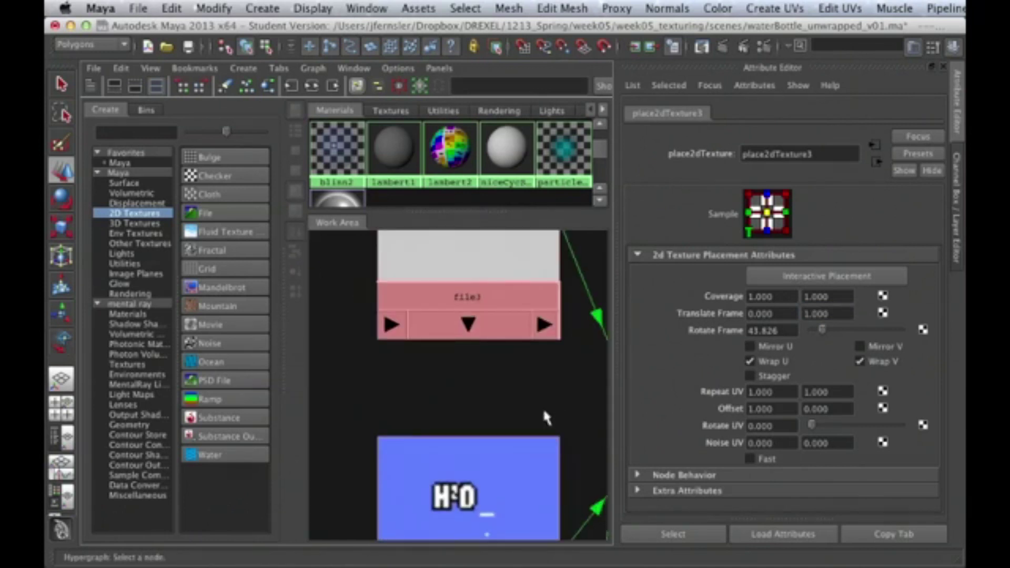
Step: Select the file2 H2O label texture, refresh its swatch, and inspect file3
scroll(397, 413, "down", 3)
scroll(397, 413, "down", 3)
left_click(453, 418)
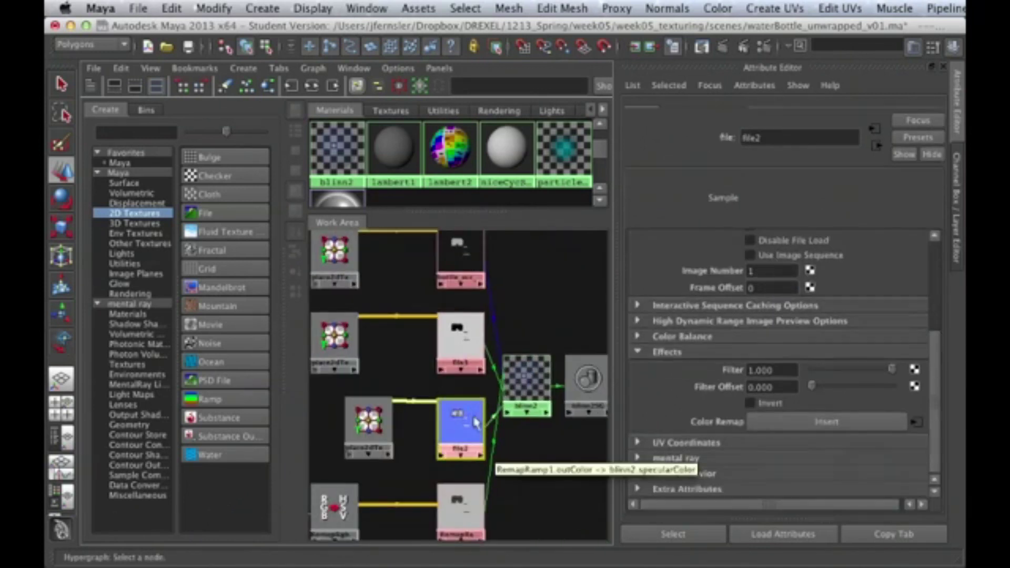
left_click(746, 220)
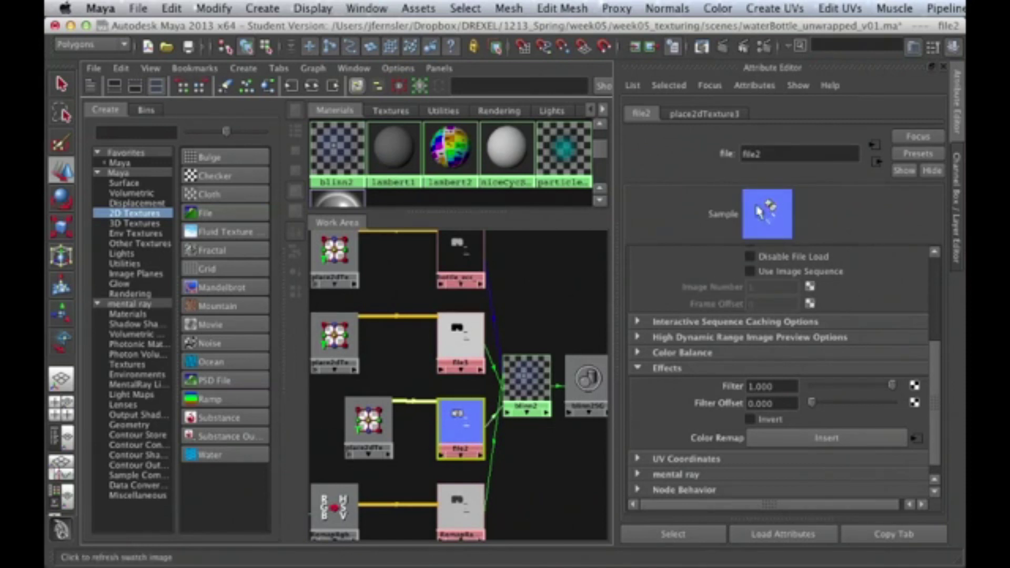
left_click(466, 340)
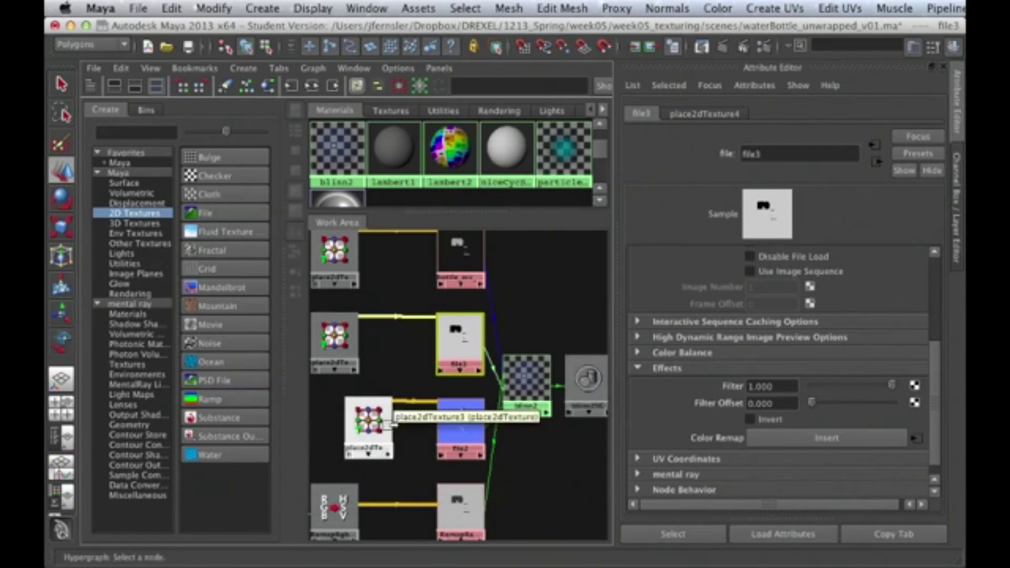
left_click(462, 415)
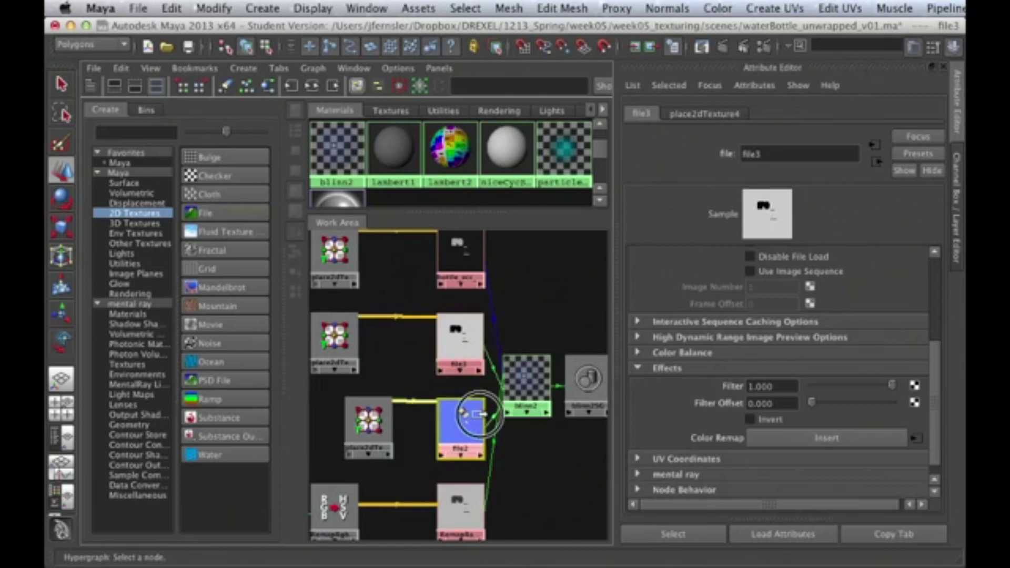
Step: Set place2dTexture3's Rotate Frame to 0 and recentre the zoomed-out network
left_click(368, 424)
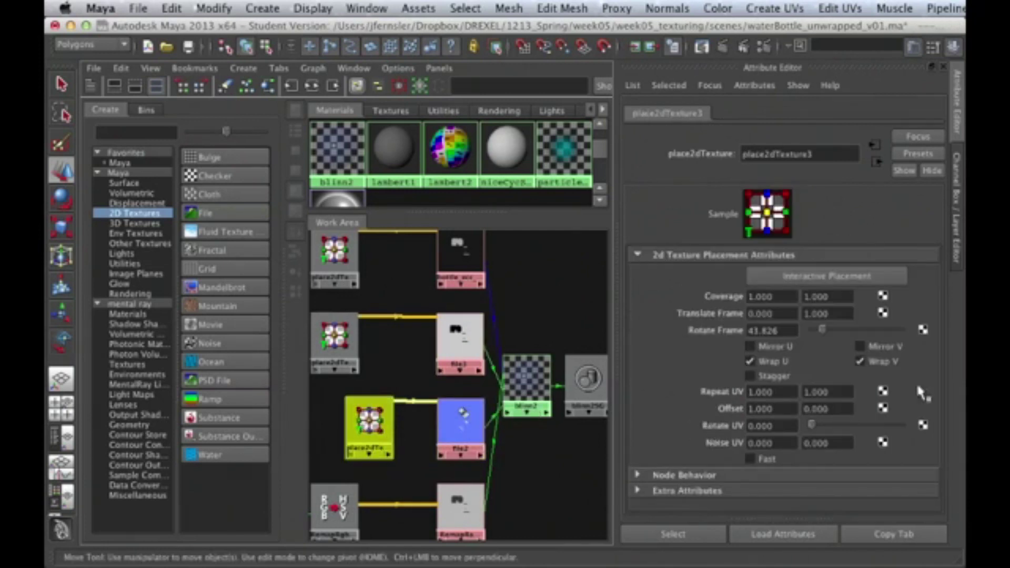
double_click(794, 330)
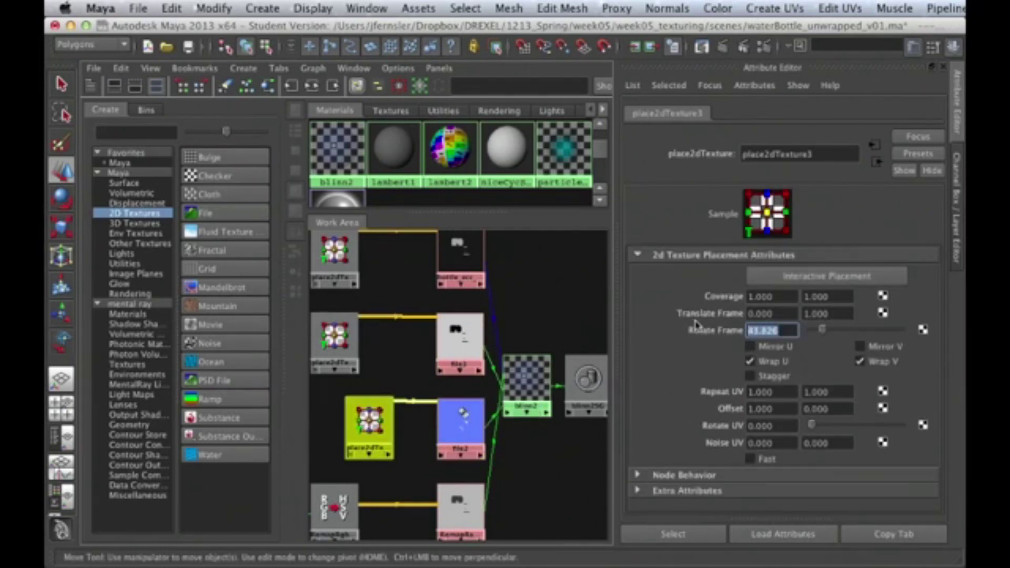
type("0")
key("Return")
scroll(485, 461, "down", 2)
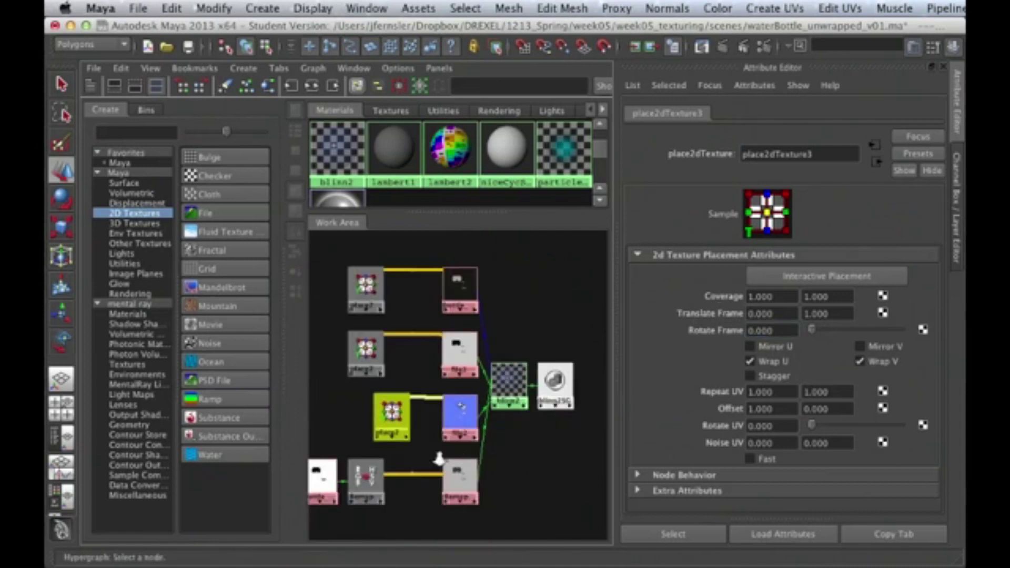
middle_click_drag(484, 461, 478, 433, "alt")
scroll(509, 457, "down", 2)
Step: Delete the three redundant place2dTexture nodes, keeping place2dTexture3
left_click_drag(442, 415, 345, 422)
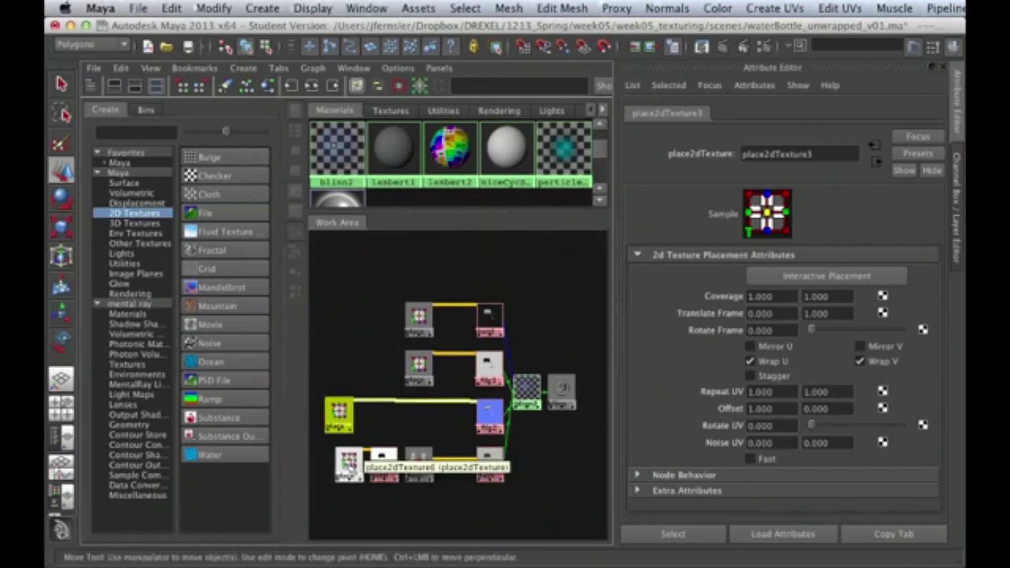
left_click(349, 461)
left_click(420, 370, "shift")
left_click(420, 320, "shift")
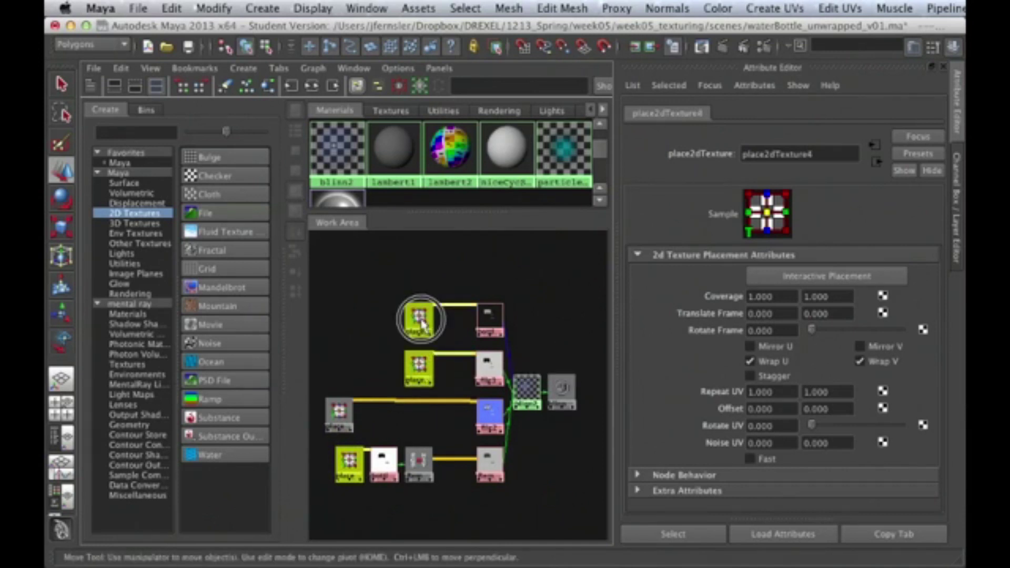
key("Delete")
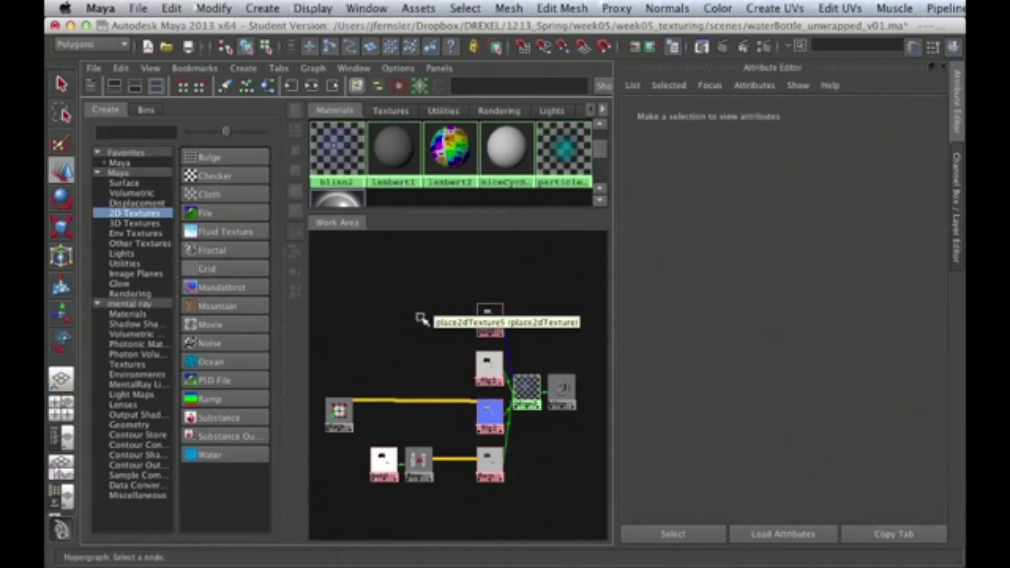
Step: Connect place2dTexture3 to the remaining file textures with Default connections and tidy the node layout
middle_click_drag(364, 441, 387, 456)
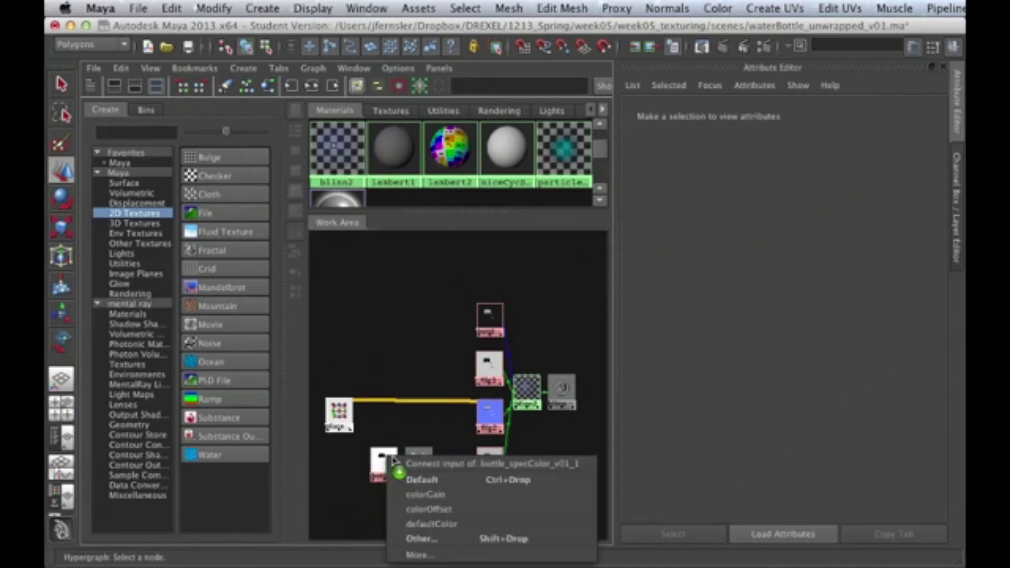
left_click(425, 481)
middle_click_drag(347, 414, 488, 363)
left_click(503, 386)
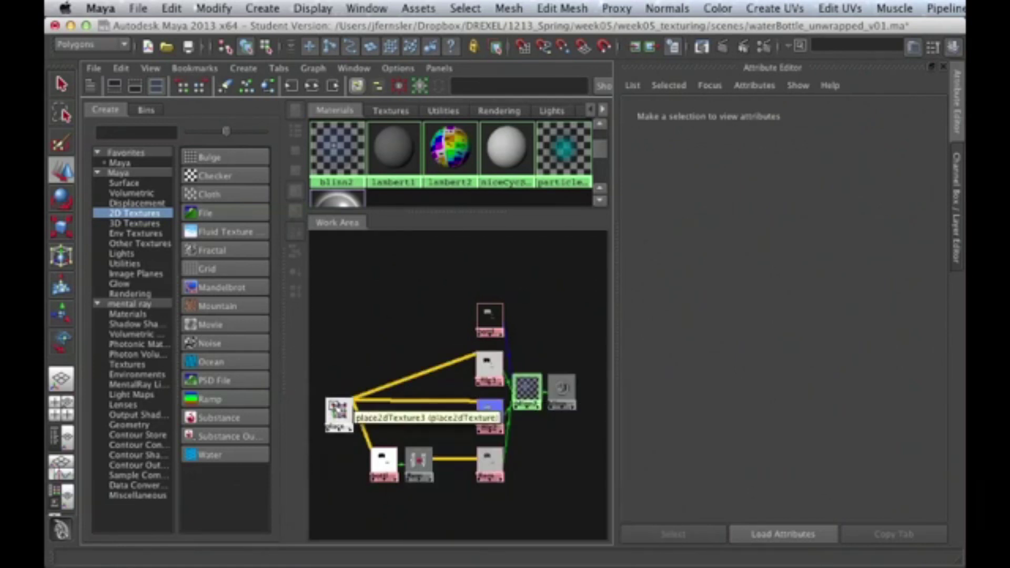
middle_click_drag(339, 413, 489, 319)
left_click(518, 341)
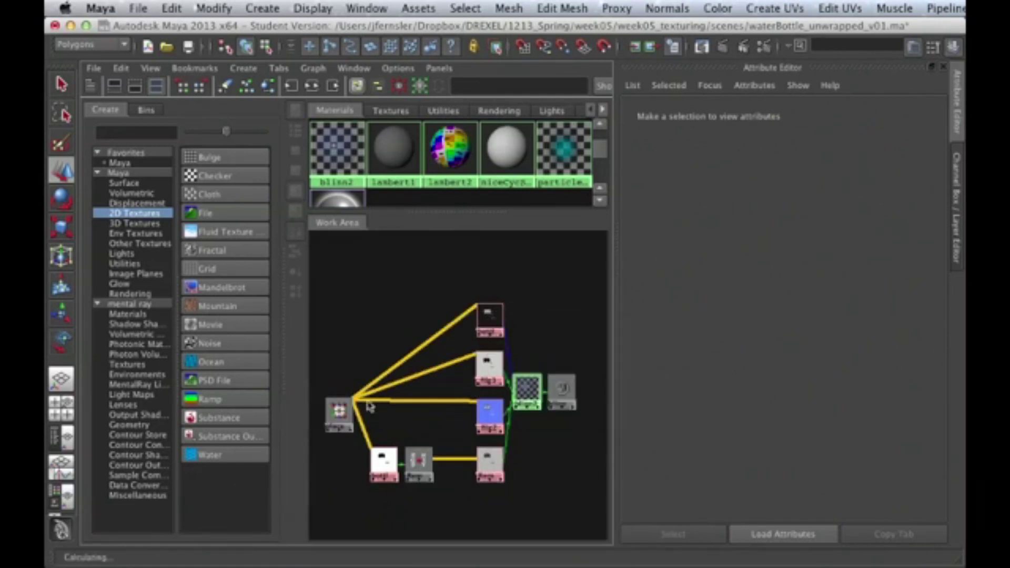
left_click_drag(337, 412, 354, 358)
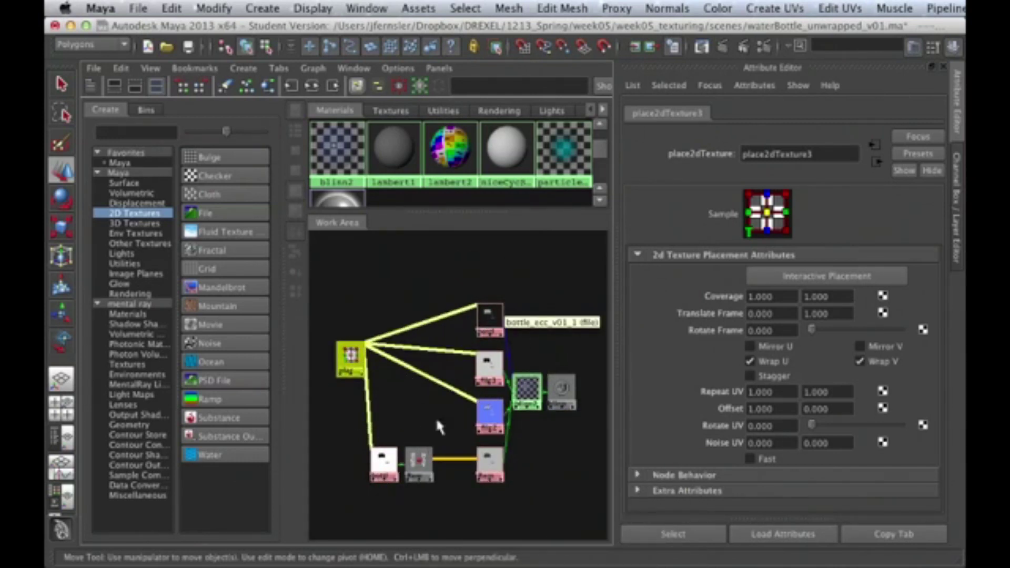
left_click_drag(451, 428, 422, 467)
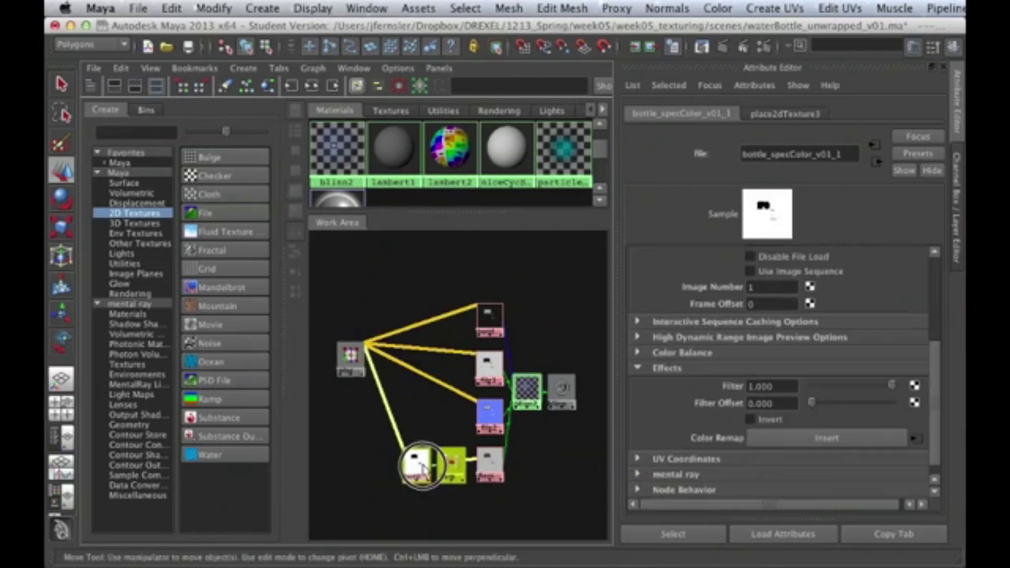
Step: Select blinn2 and dolly in on the bottle in a maximized perspective view
left_click(434, 425)
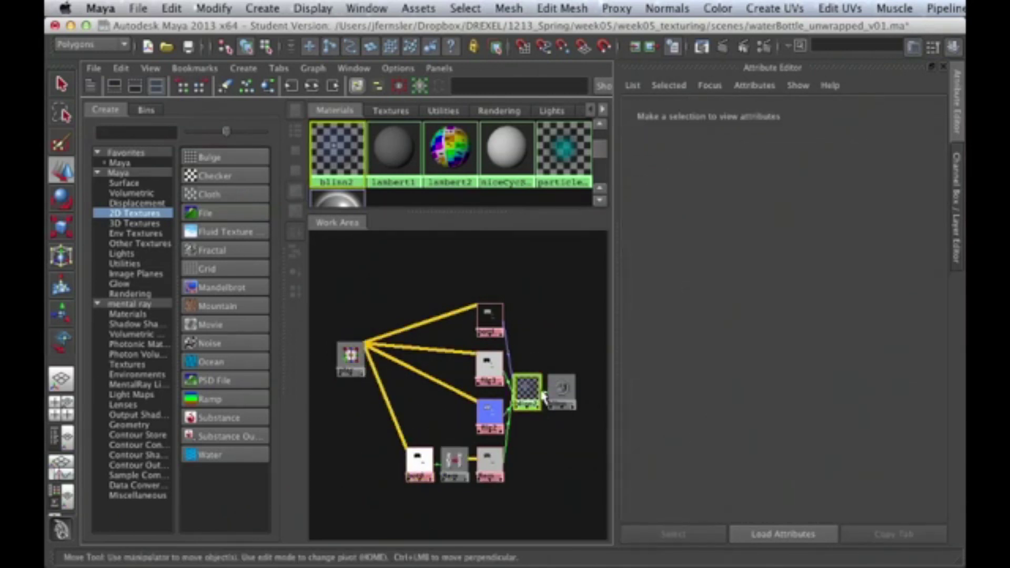
left_click(534, 392)
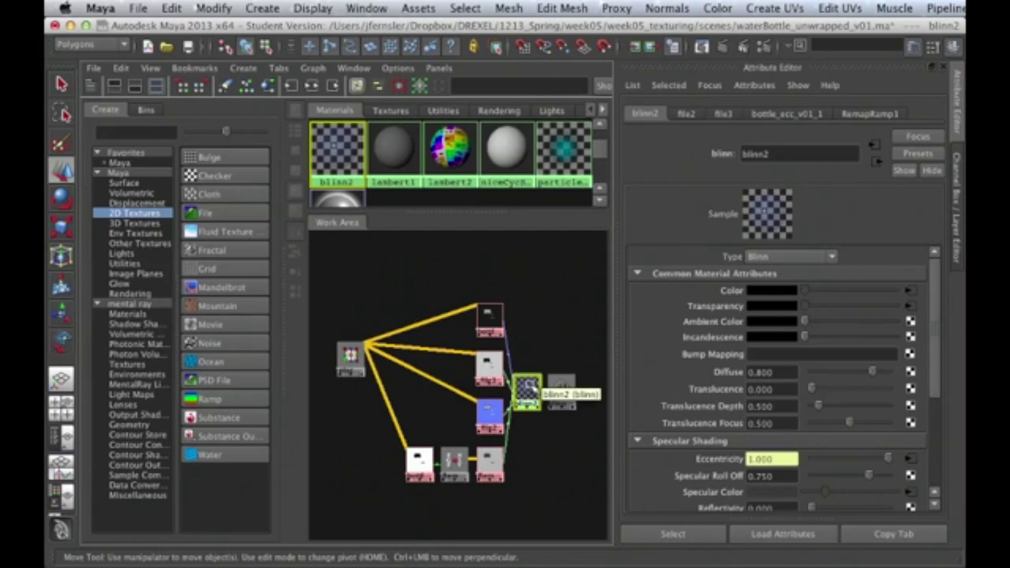
key("space")
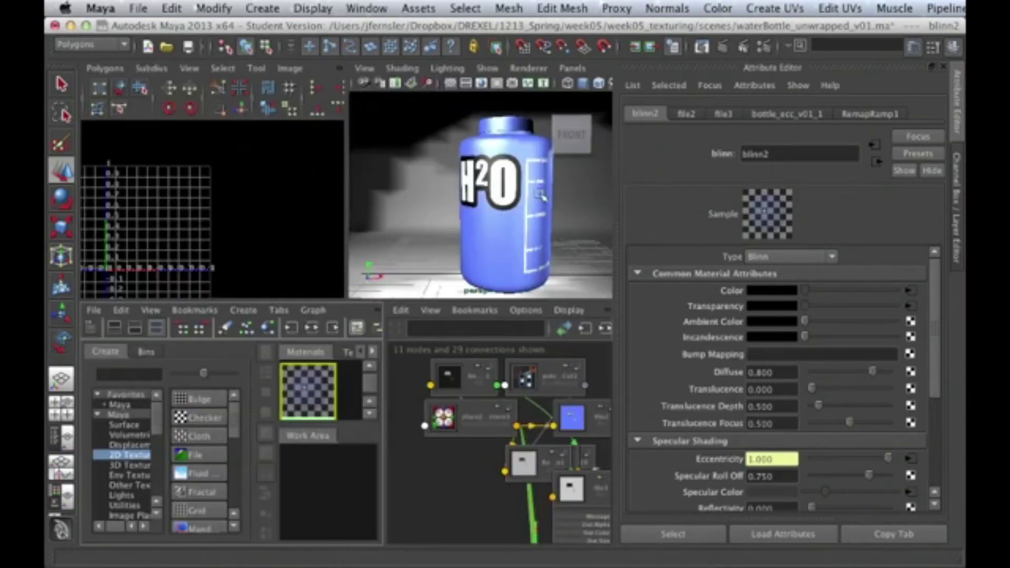
right_click_drag(459, 249, 473, 244, "alt")
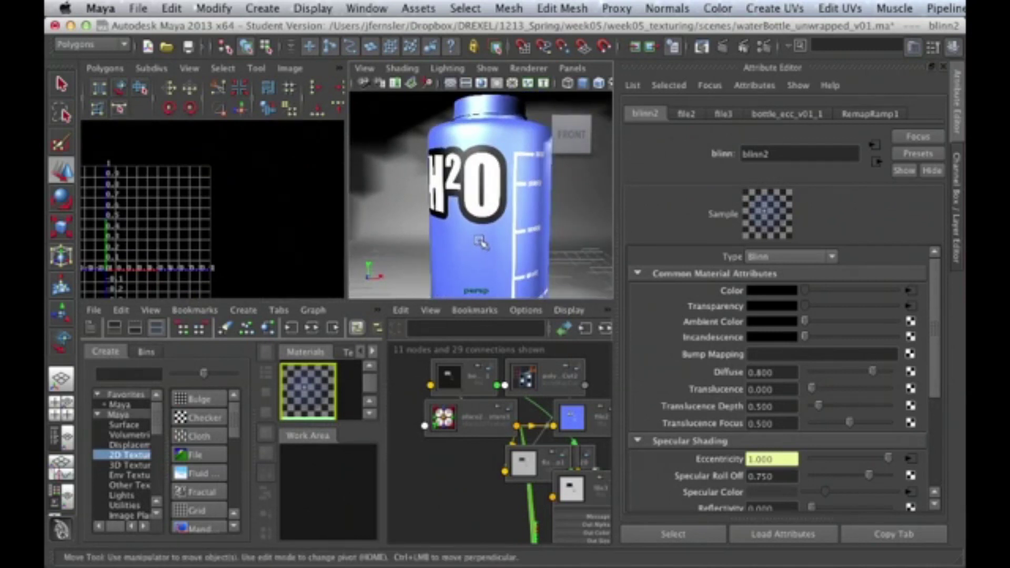
key("space")
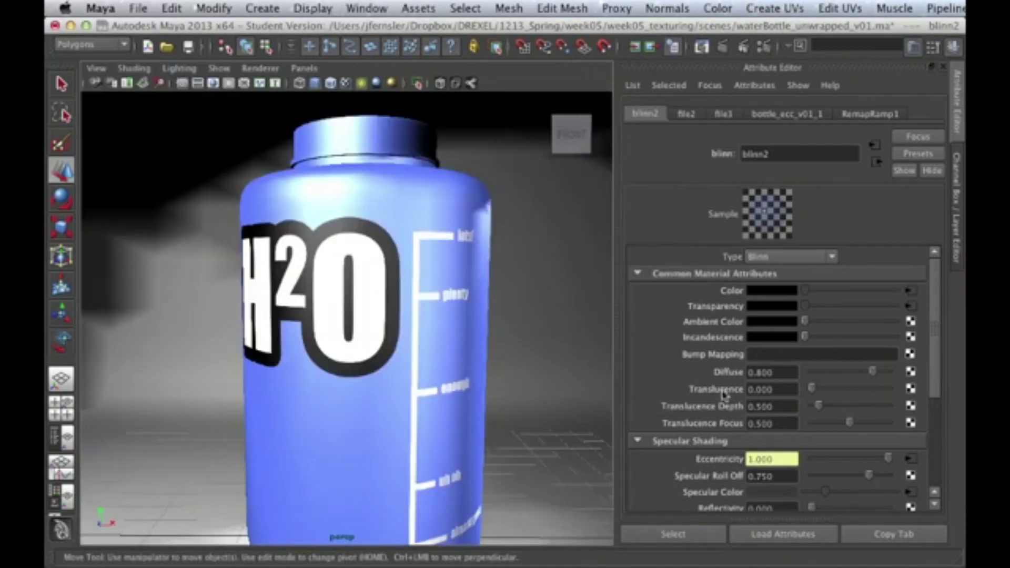
Step: Expand the Raytrace Options section of blinn2's attributes
scroll(804, 412, "down", 2)
scroll(805, 412, "down", 5)
left_click(714, 409)
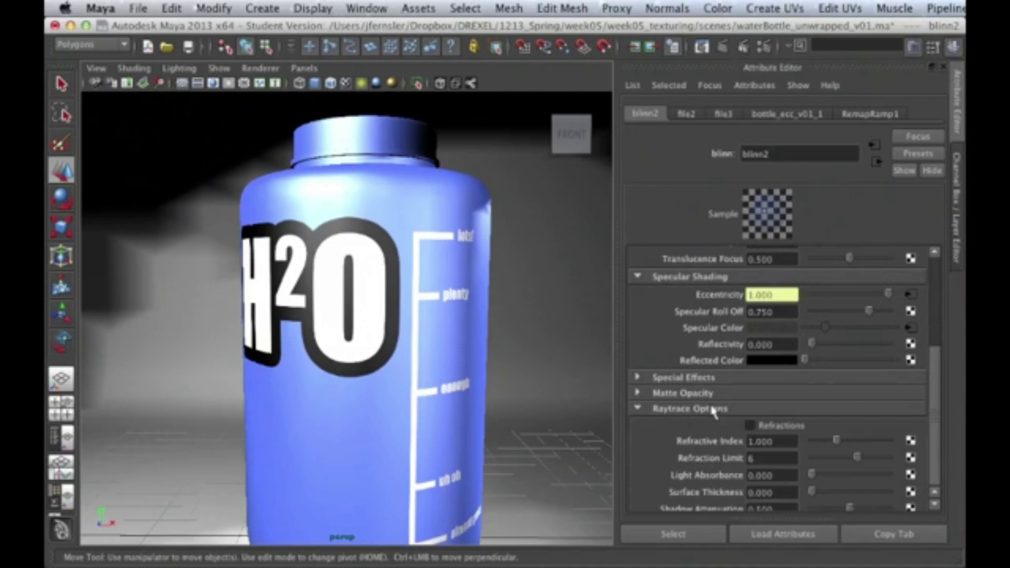
scroll(735, 377, "up", 7)
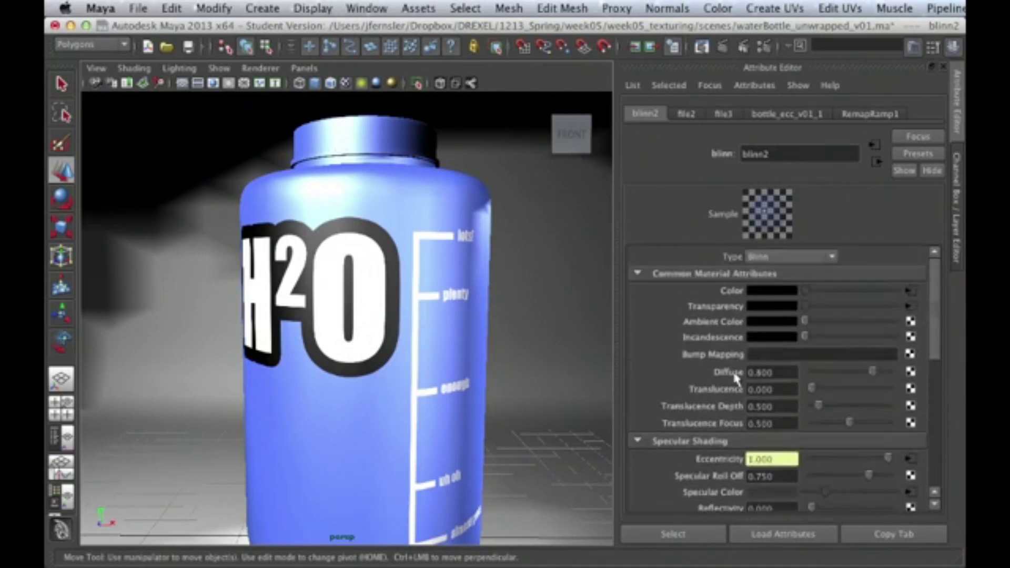
scroll(735, 378, "down", 14)
scroll(734, 378, "up", 2)
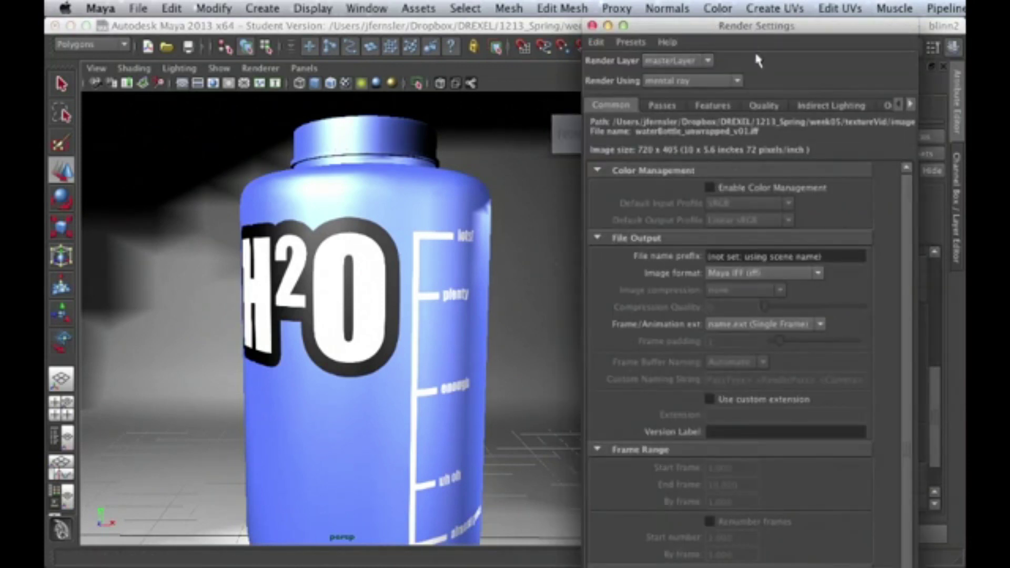
Step: In the Quality tab, pick the Production preset, then close Render Settings
left_click(765, 106)
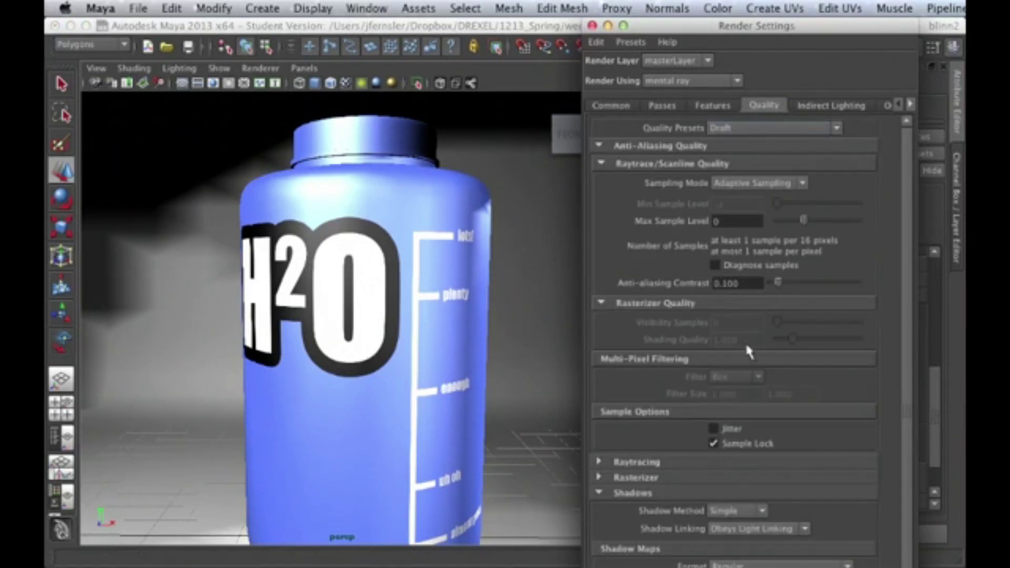
left_click(790, 130)
scroll(769, 198, "down", 3)
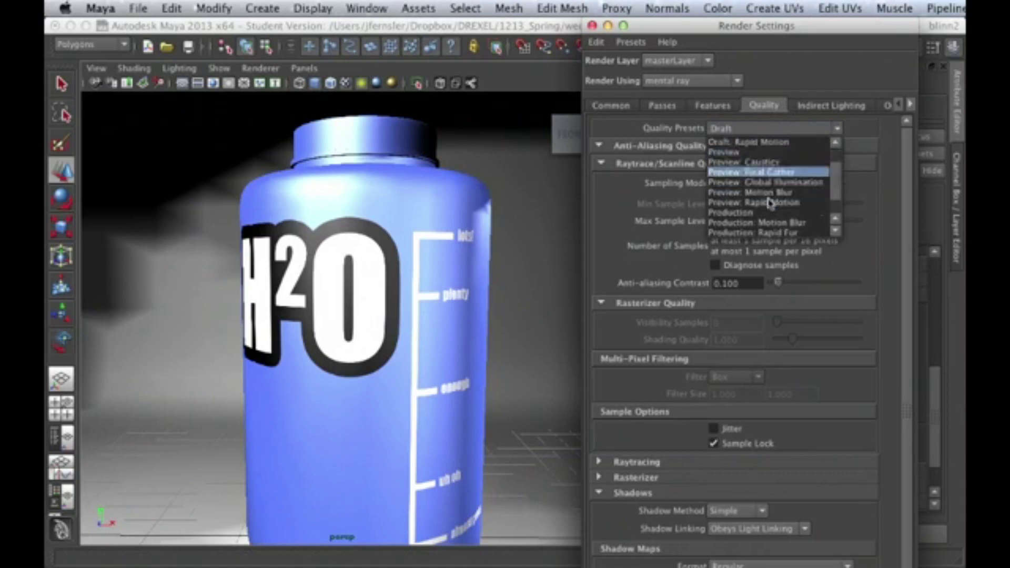
left_click(757, 182)
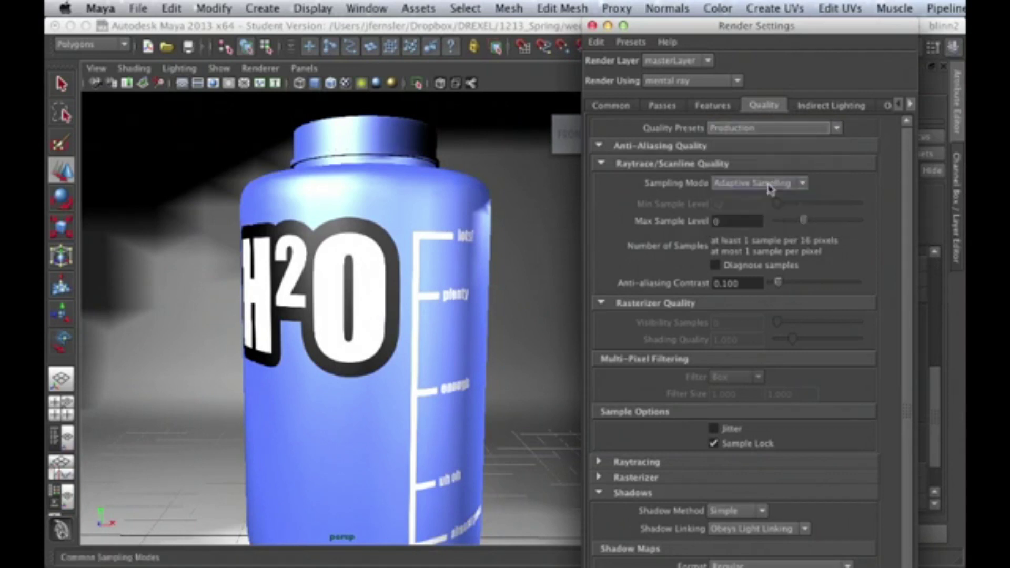
left_click(592, 25)
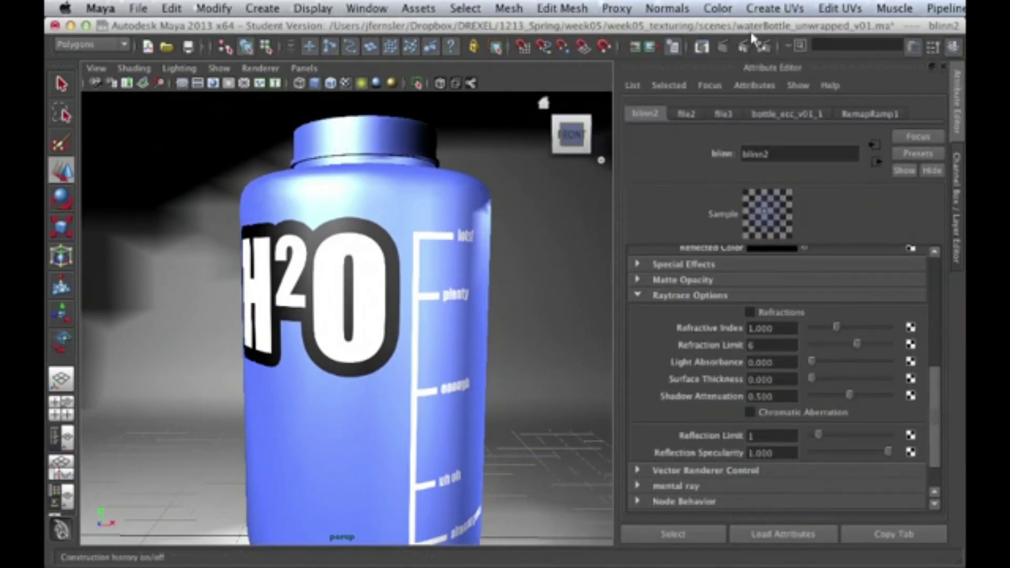
Step: Launch an IPR render and mark a tuning region over the bottle's label
left_click(743, 46)
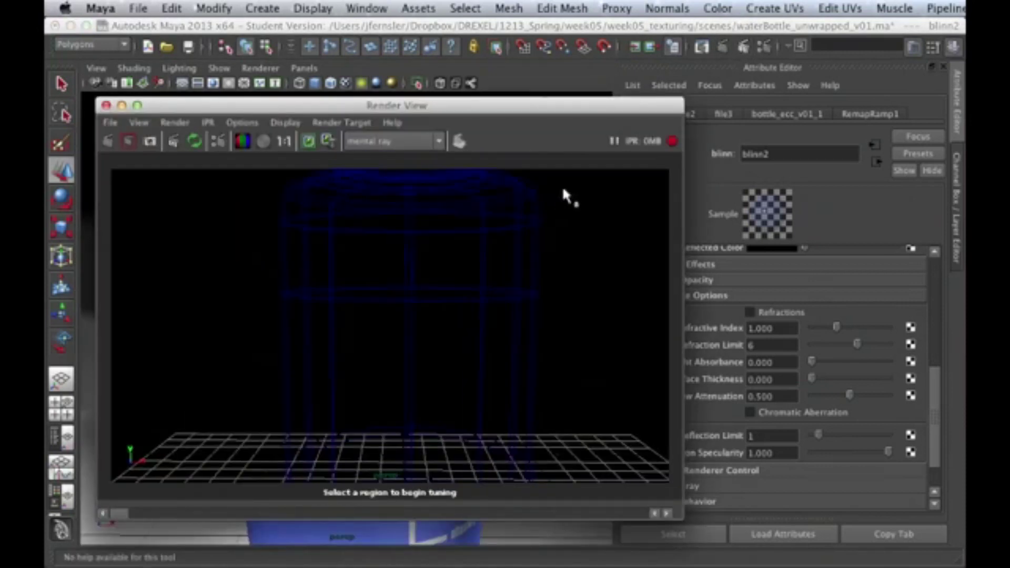
left_click_drag(543, 209, 425, 392)
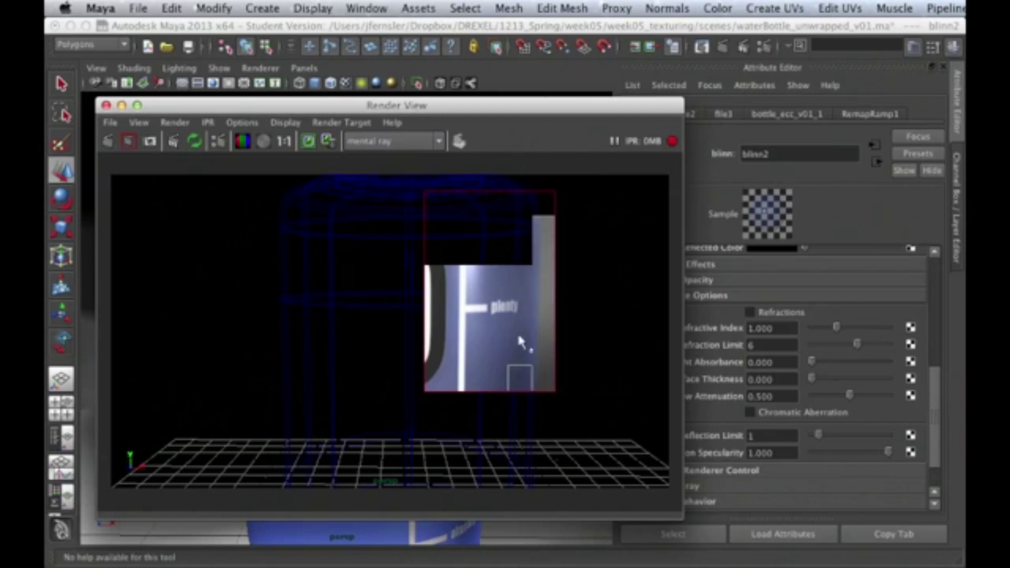
Step: Check Refractions in blinn2's Raytrace Options and enter a Refractive Index of 1.2
left_click(769, 310)
left_click(757, 329)
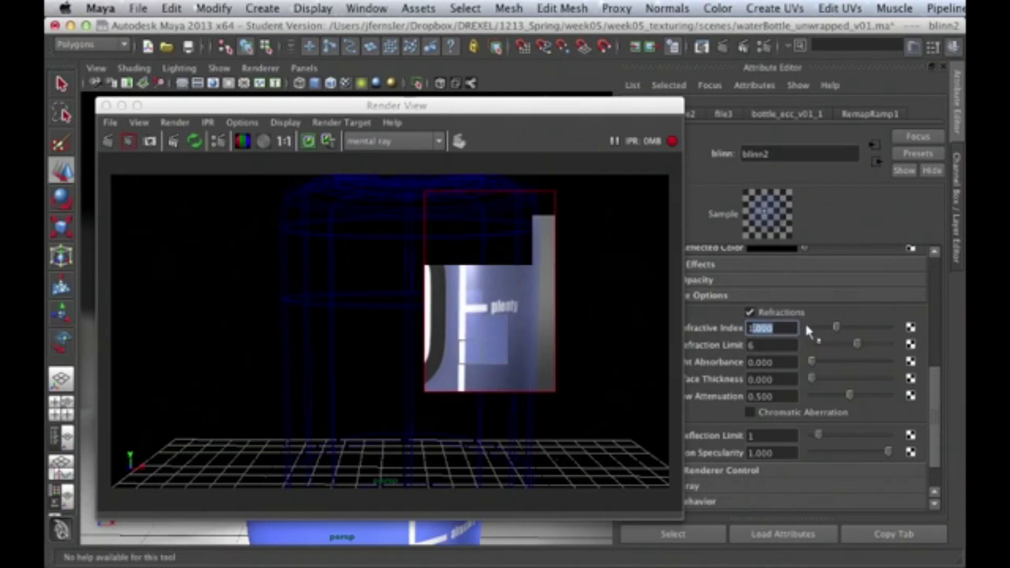
type("1.2")
key("Return")
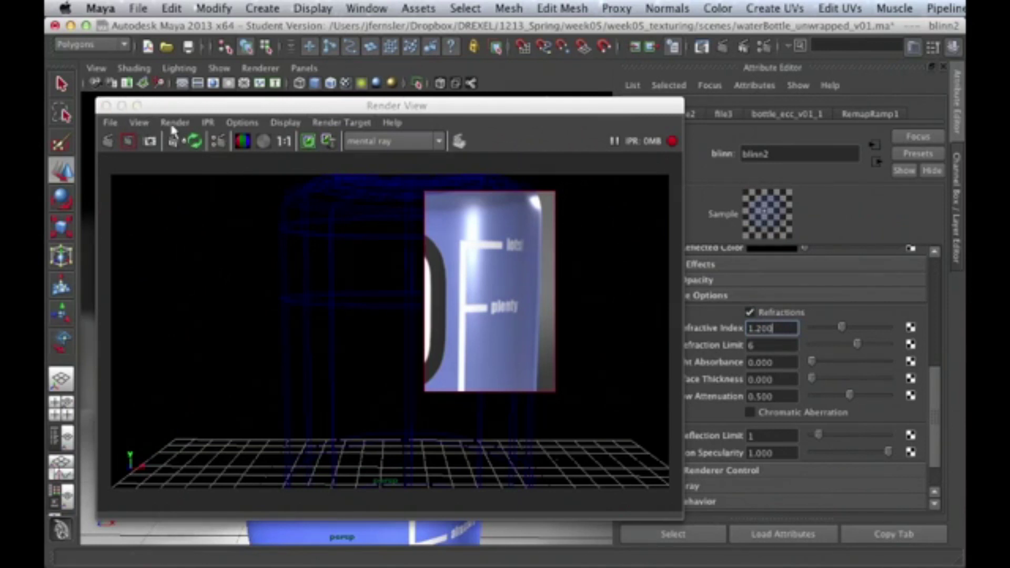
Step: Reframe the bottle and run a new IPR render tuned on its lower area
left_click(106, 110)
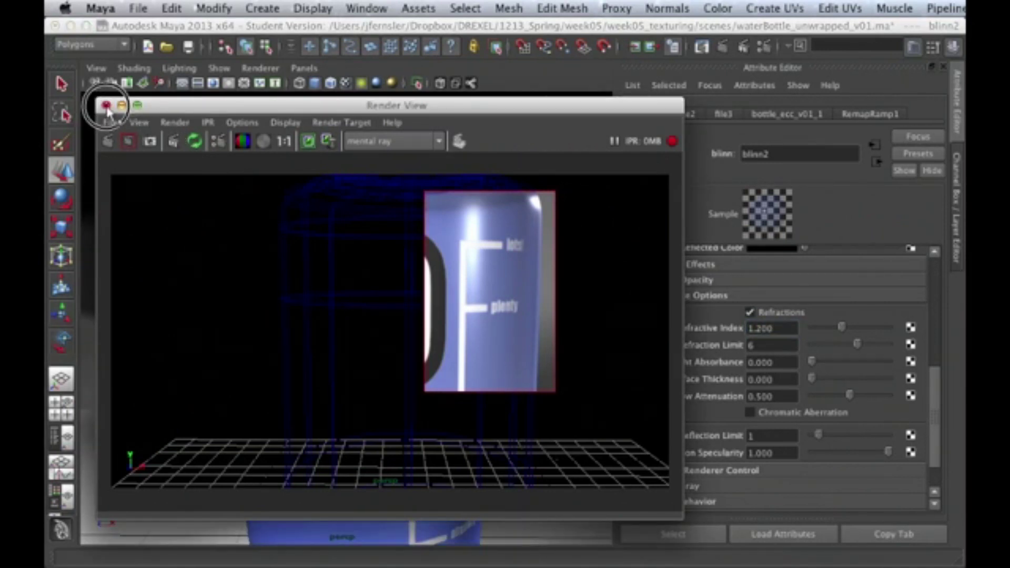
left_click(106, 105)
mouse_move(388, 311)
right_mouse_down("alt")
mouse_move(359, 311)
mouse_move(383, 300)
right_mouse_up("alt")
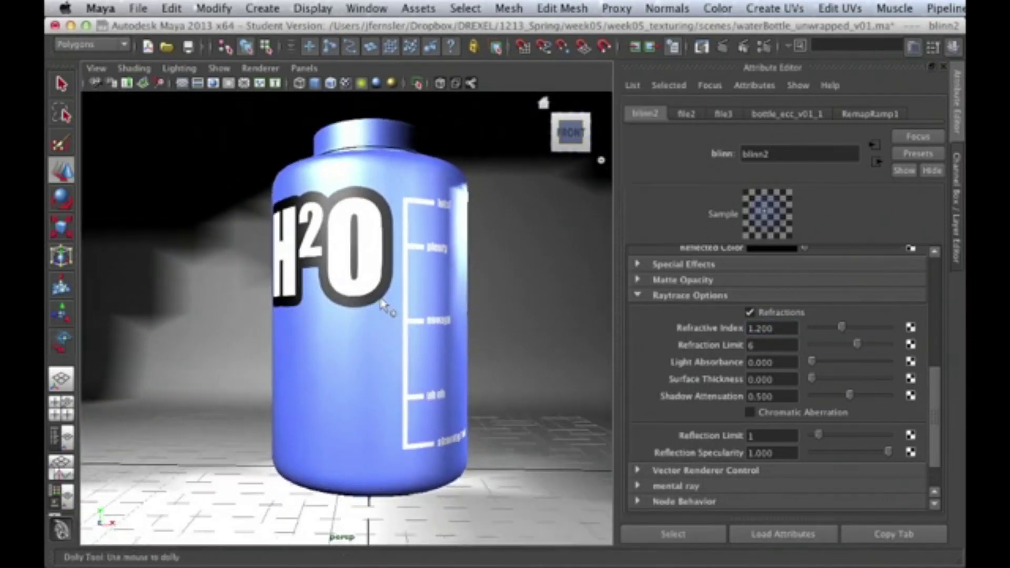
middle_click_drag(383, 300, 385, 298, "alt")
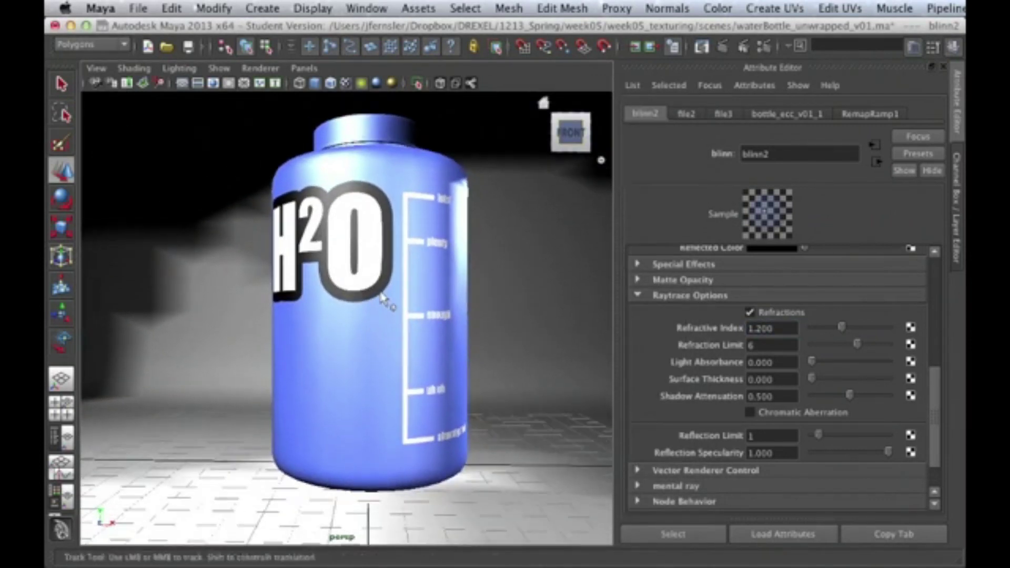
left_click(743, 46)
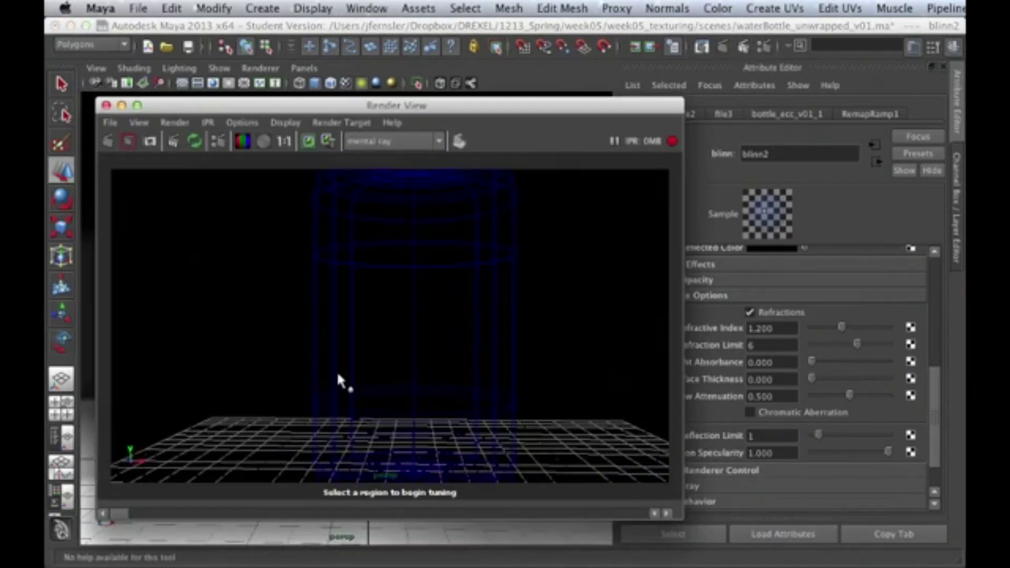
left_click_drag(260, 385, 556, 446)
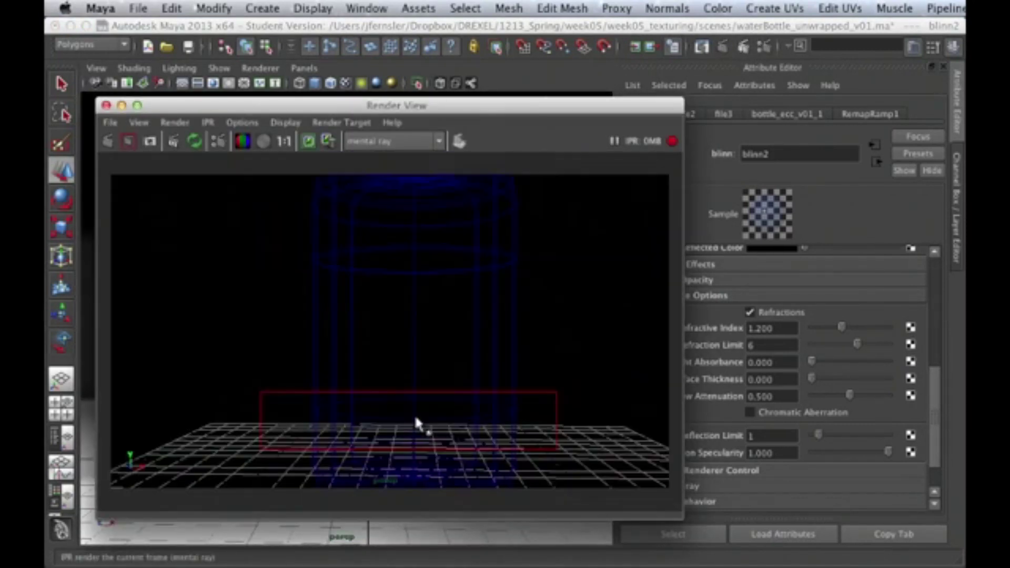
Step: Set blinn2's Reflectivity to 0.5
left_click(933, 339)
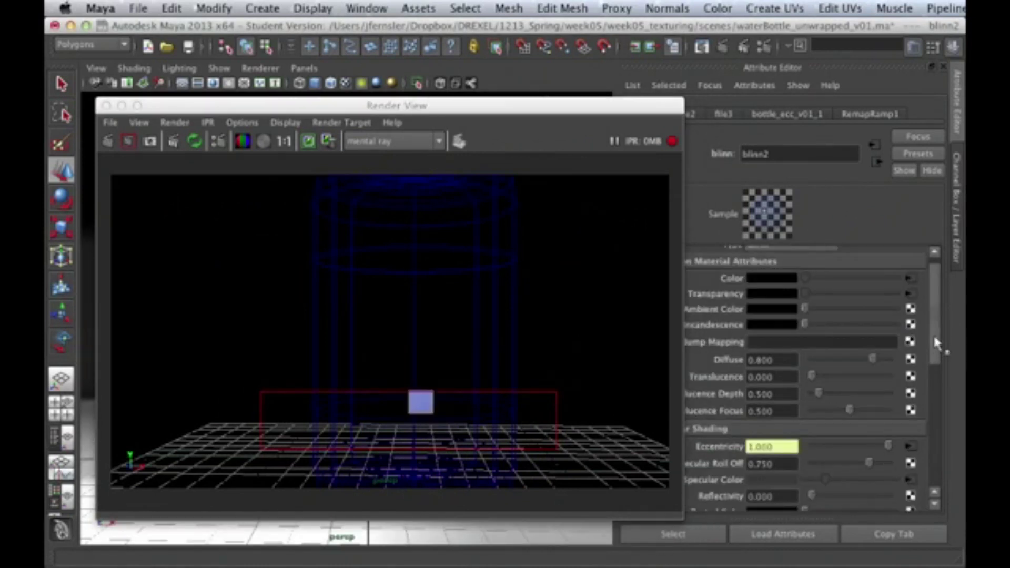
left_click(933, 336)
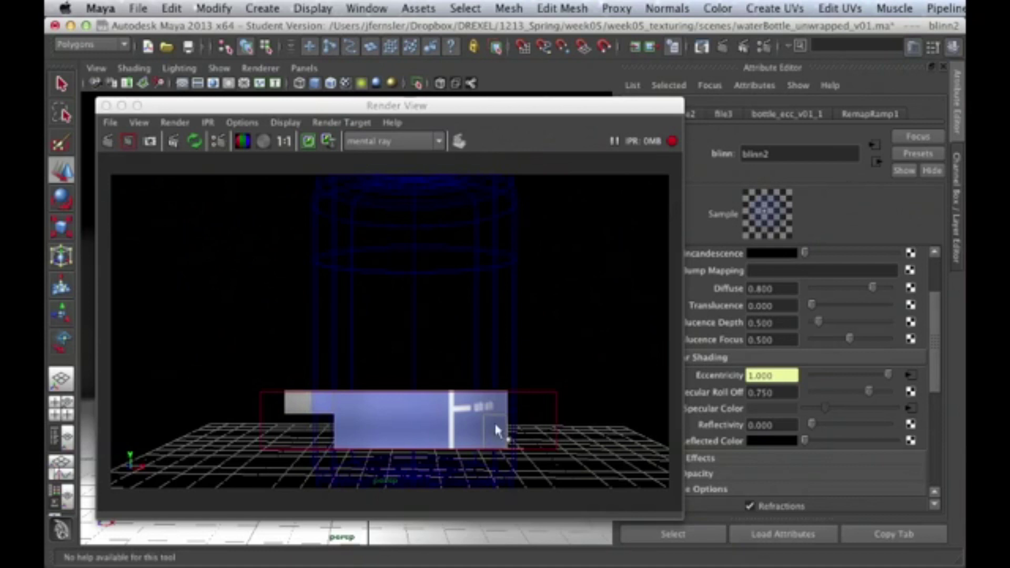
left_click(778, 424)
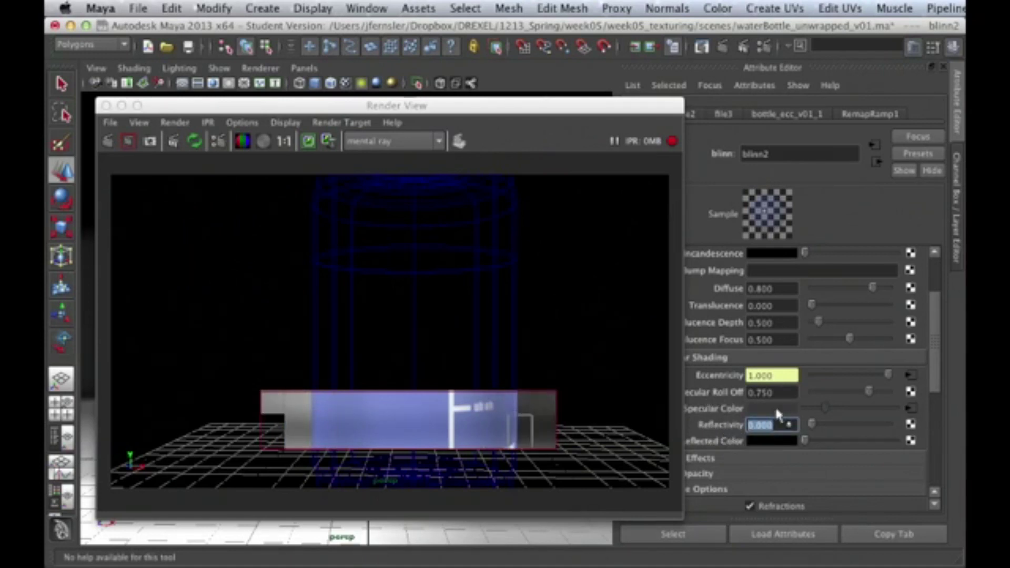
type("0.5")
key("Return")
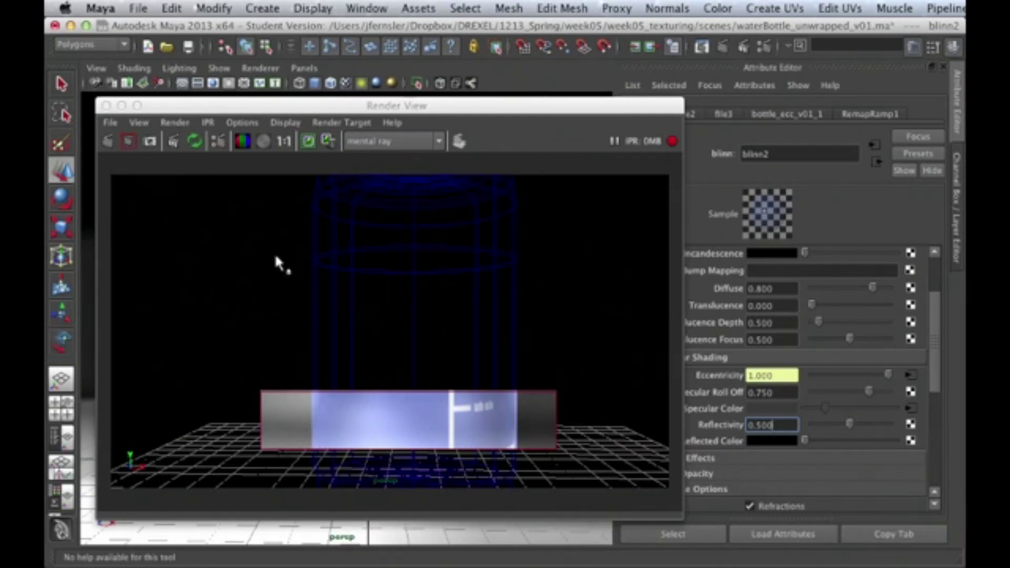
Step: Close the Render View and bring up the Hypershade maximized in the workspace
left_click(105, 105)
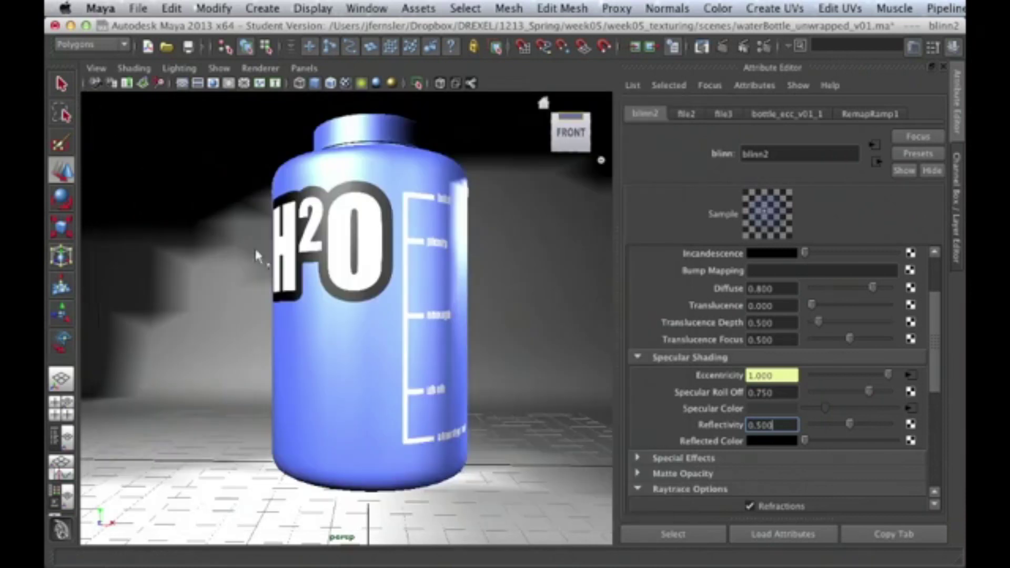
key("super+Tab")
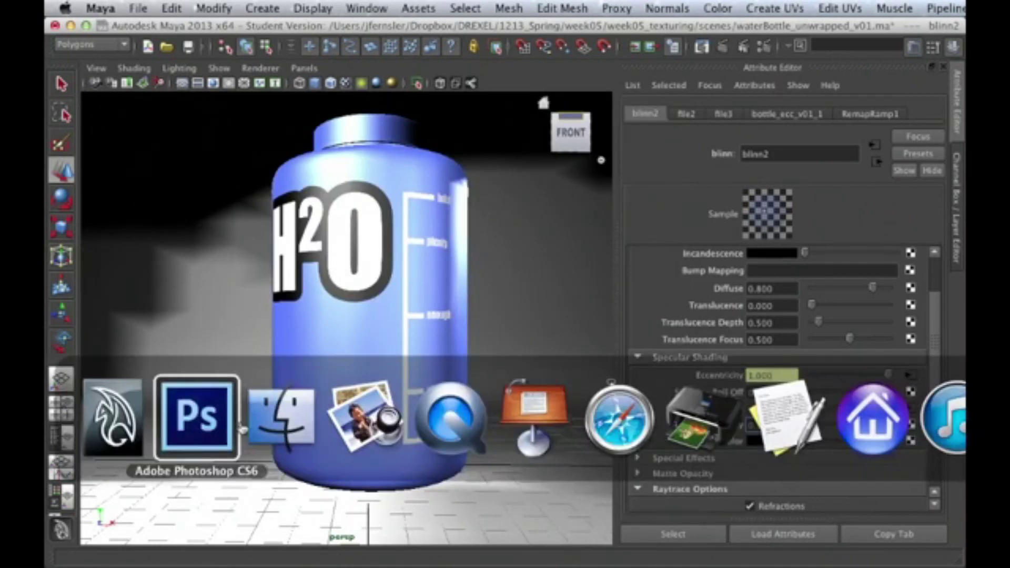
key("Escape")
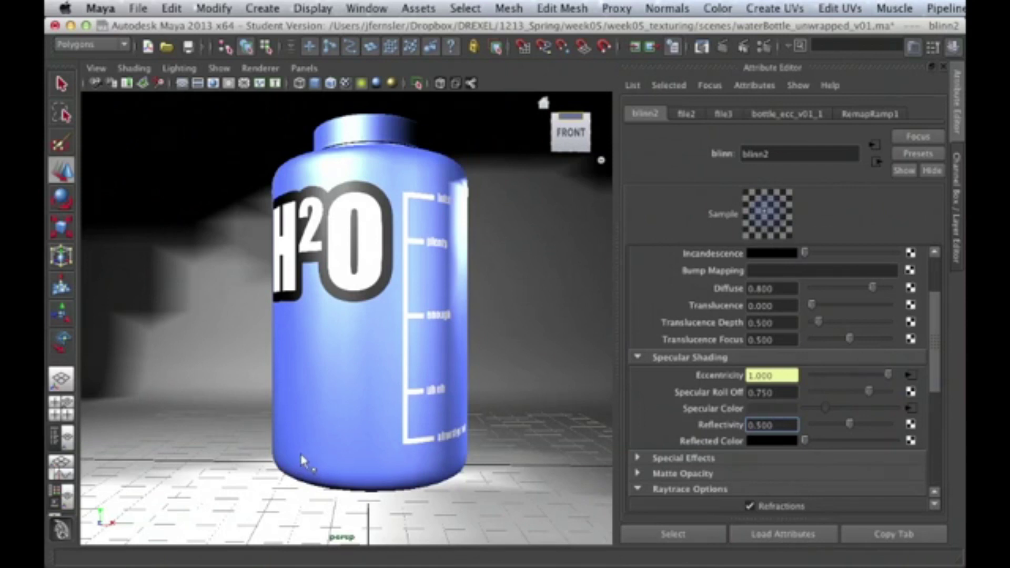
left_click(292, 421)
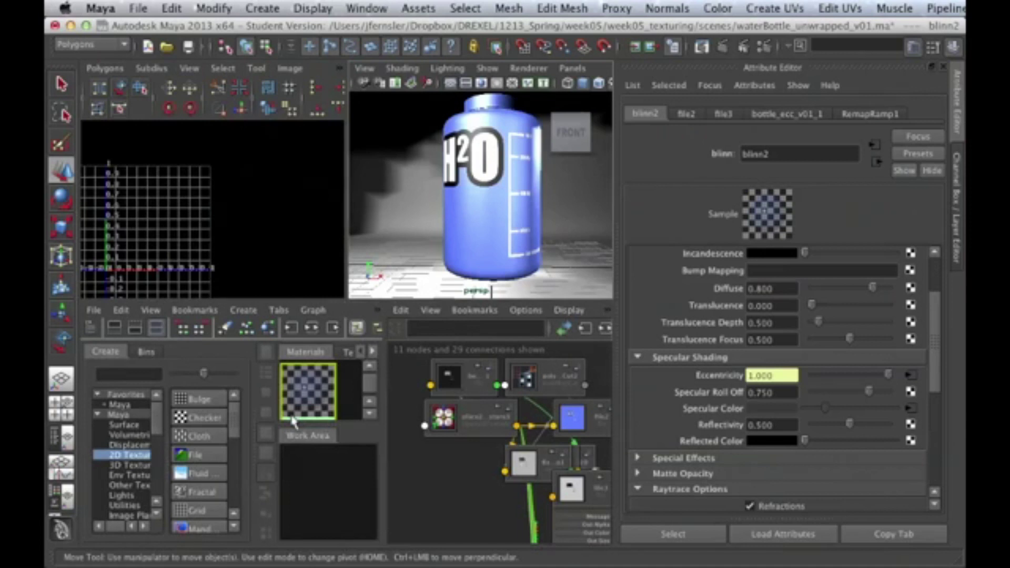
left_click(310, 486)
key("space")
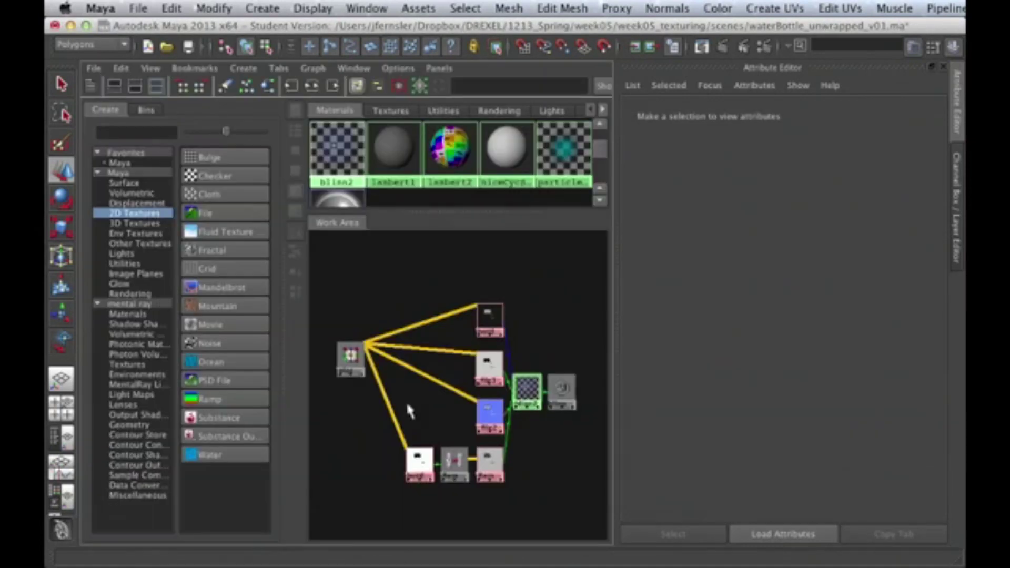
Step: Spread out the blinn2 and placement nodes so the whole network is visible
mouse_move(536, 463)
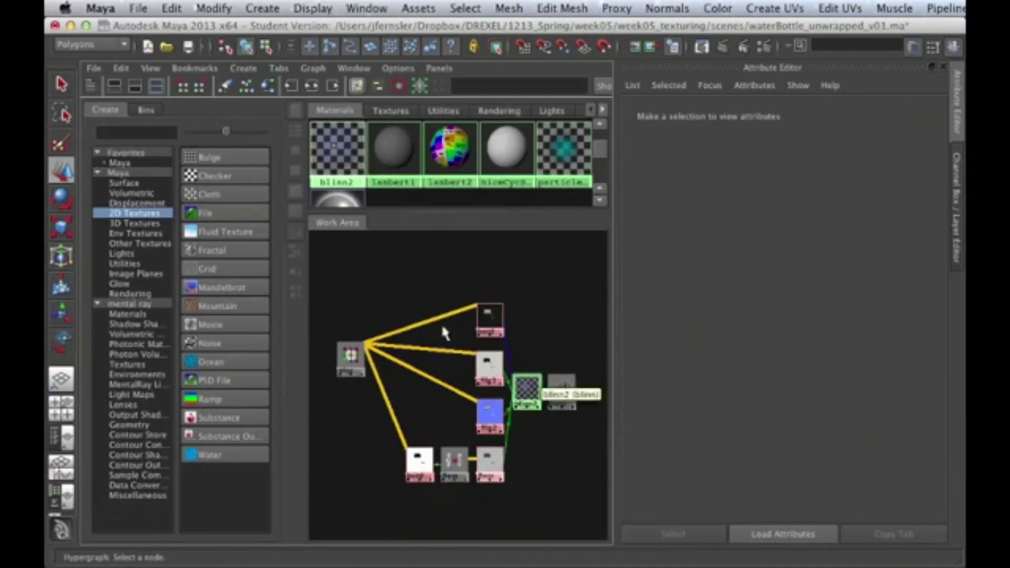
left_click_drag(590, 336, 586, 390)
left_click_drag(355, 367, 353, 393)
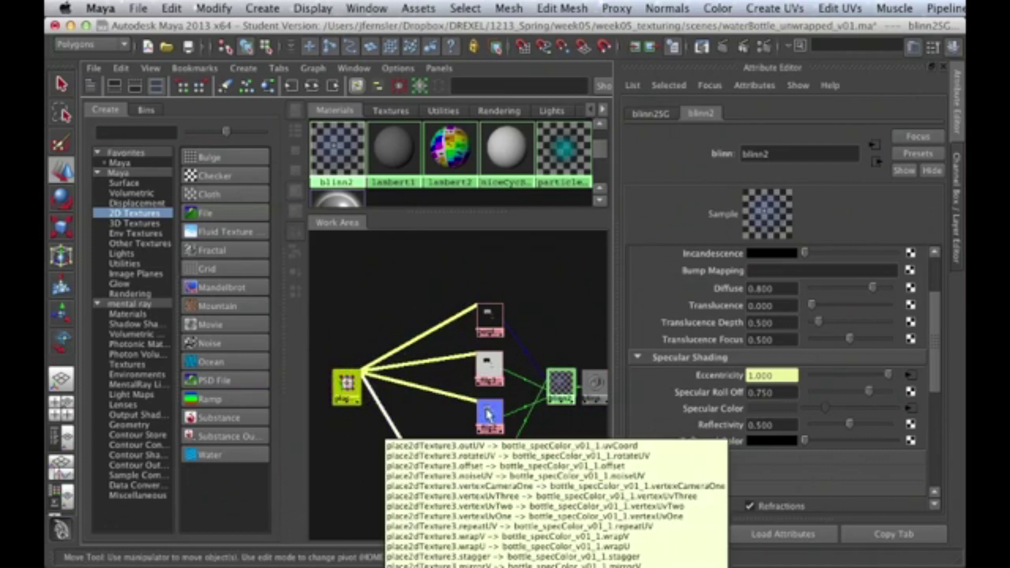
scroll(464, 377, "down", 2)
middle_click_drag(474, 413, 462, 359, "alt")
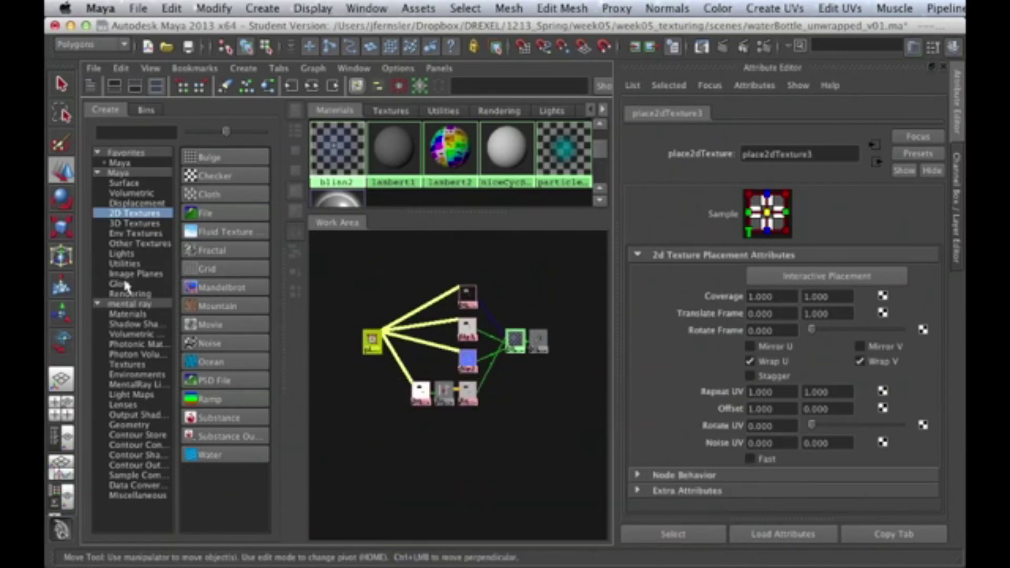
Step: Create a Ramp texture below the network and delete its place2dTexture4 node
left_click(209, 399)
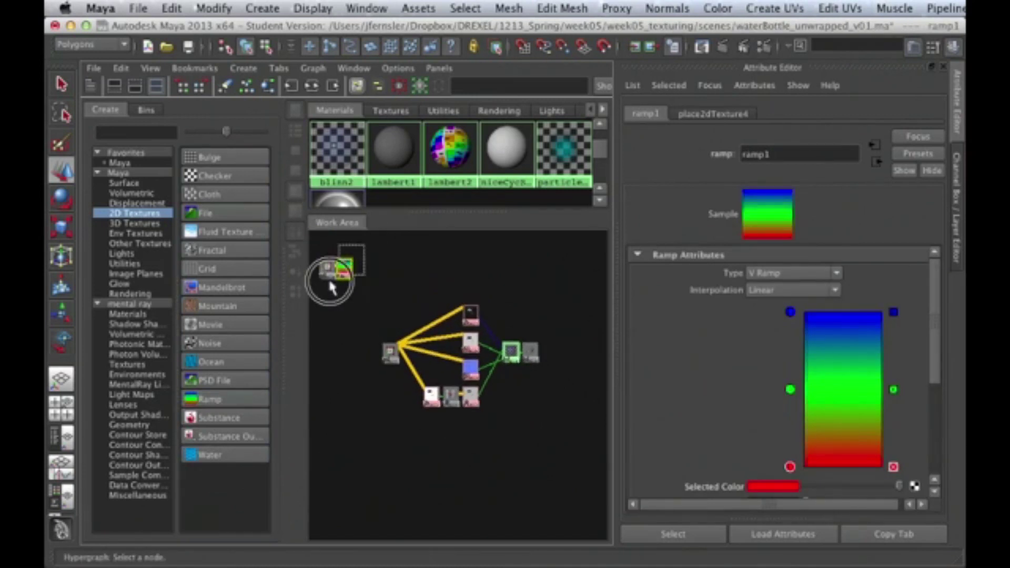
left_click_drag(346, 267, 483, 420)
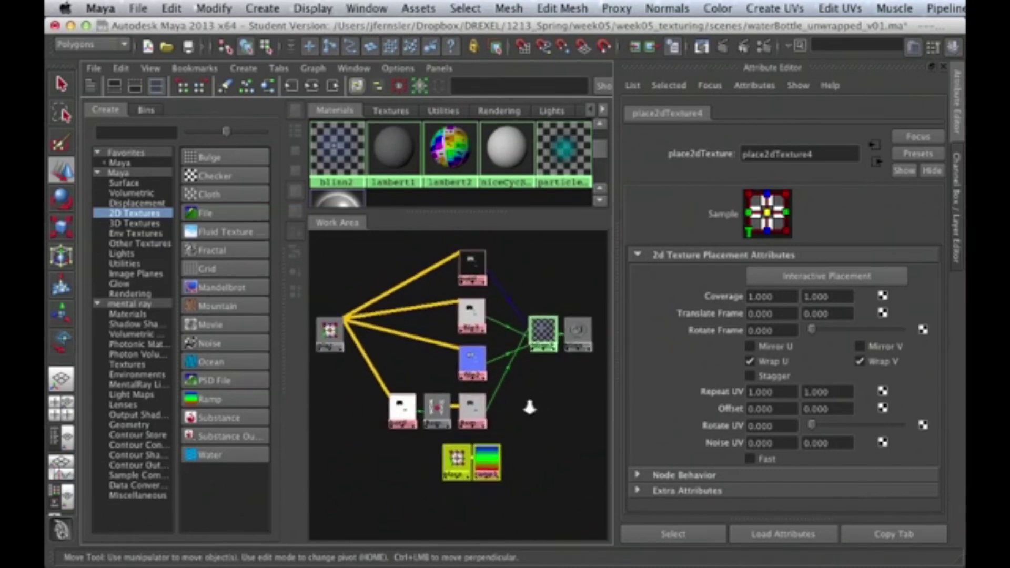
left_click(453, 481)
left_click_drag(455, 461, 436, 447)
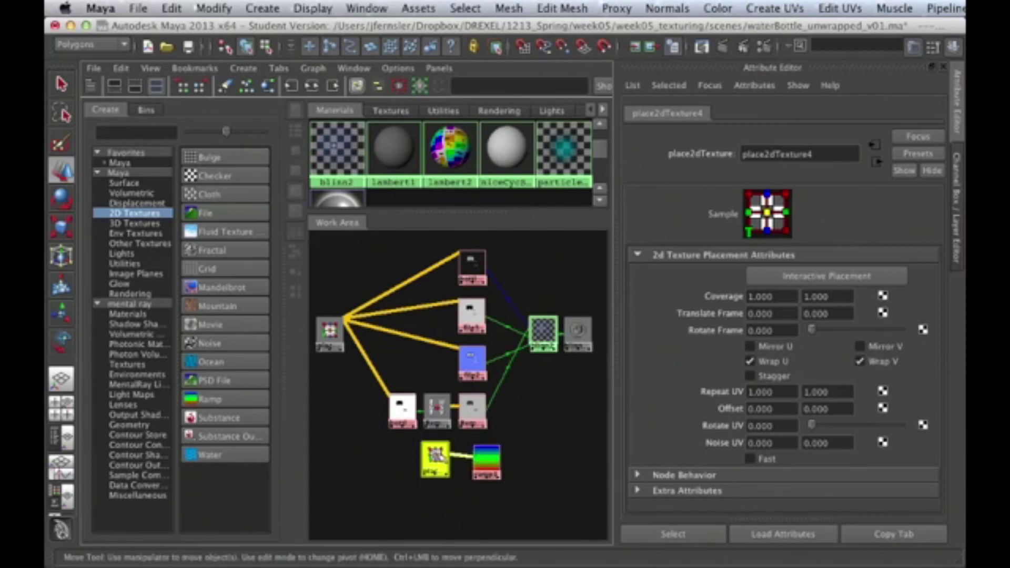
key("Delete")
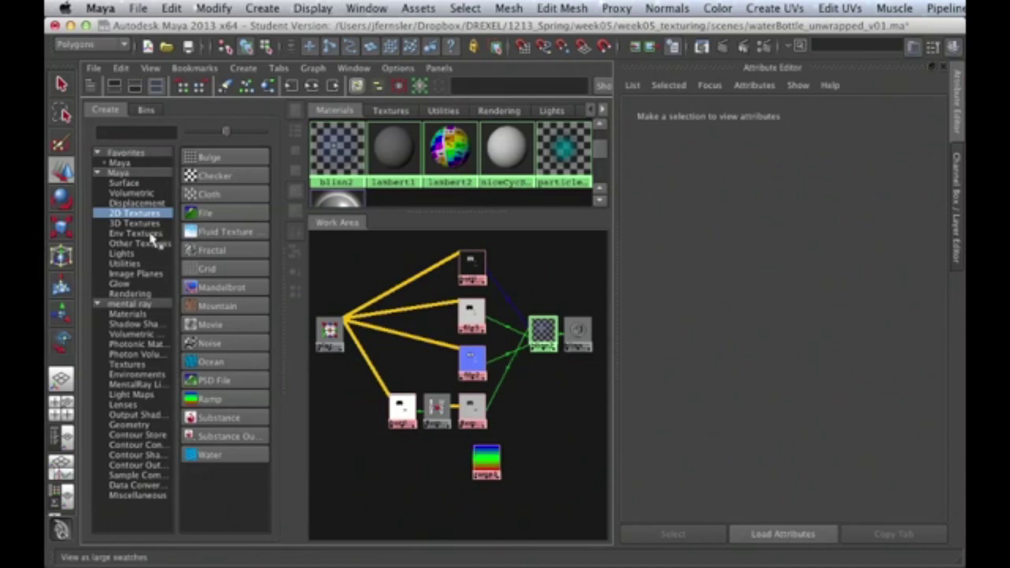
Step: Create a samplerInfo utility node beside ramp1, then restore the multi-pane layout
left_click(124, 263)
left_click_drag(263, 178, 254, 416)
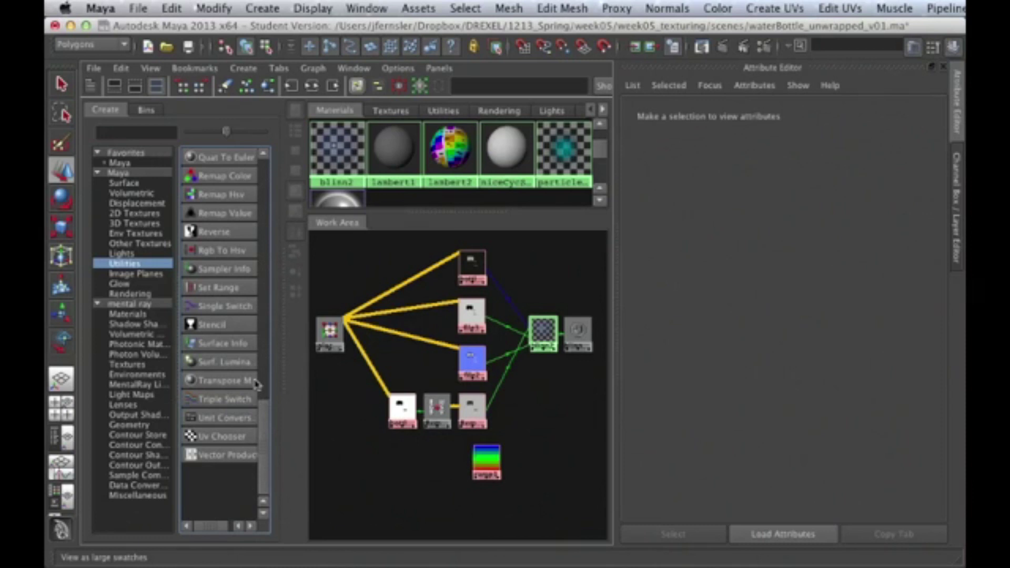
left_click(204, 269)
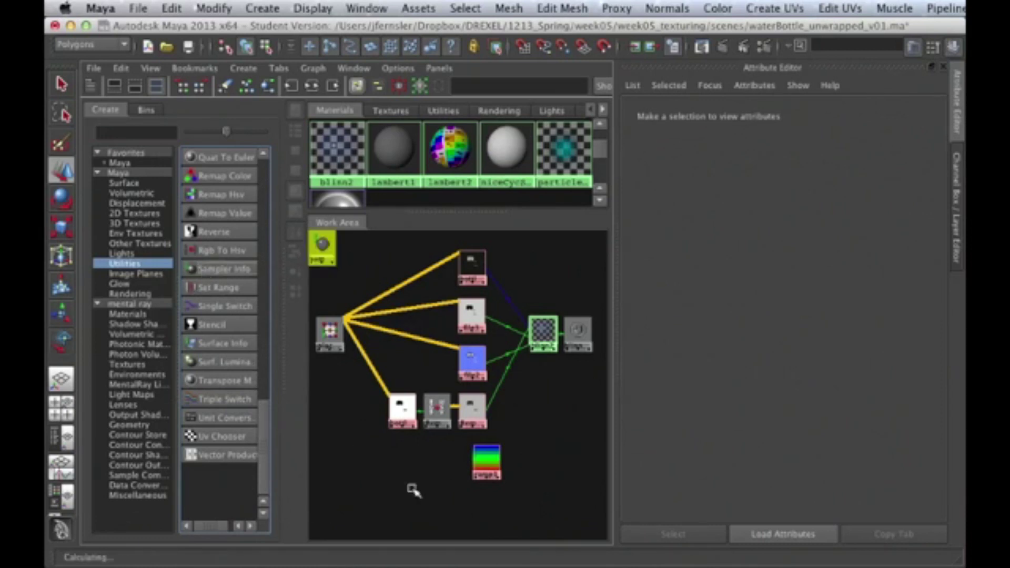
middle_click_drag(328, 257, 426, 462)
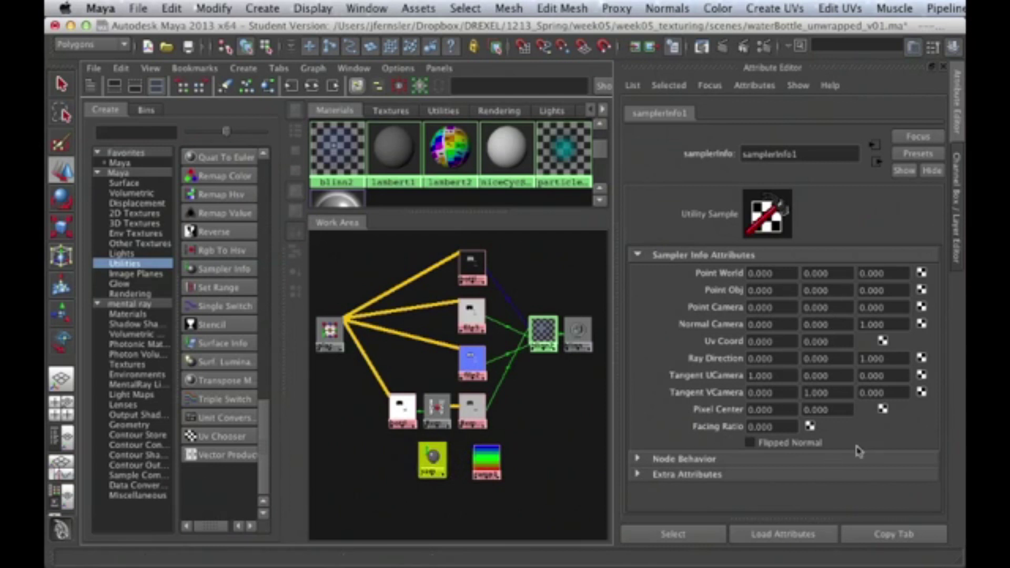
left_click_drag(781, 425, 738, 425)
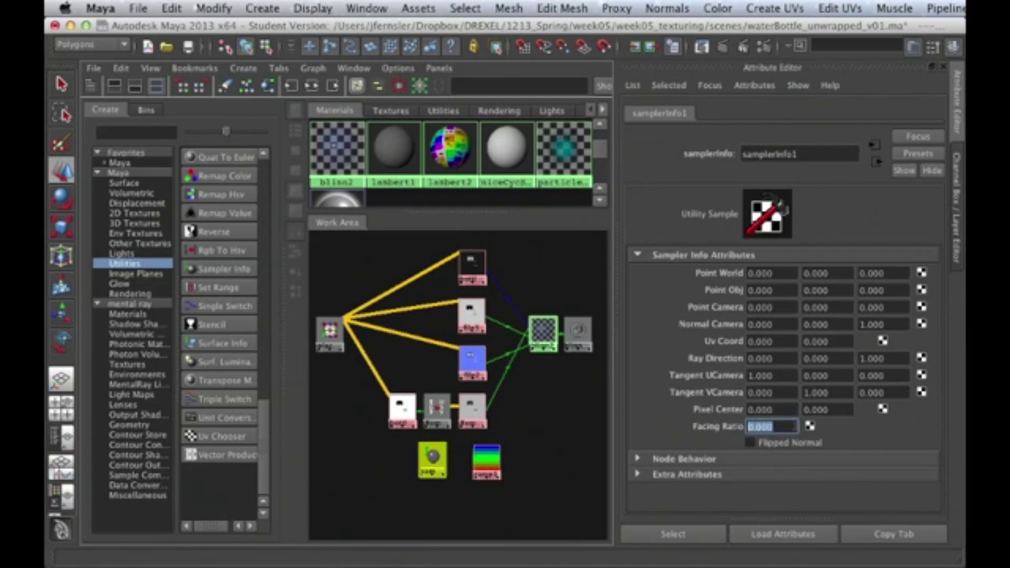
middle_click_drag(436, 459, 447, 468)
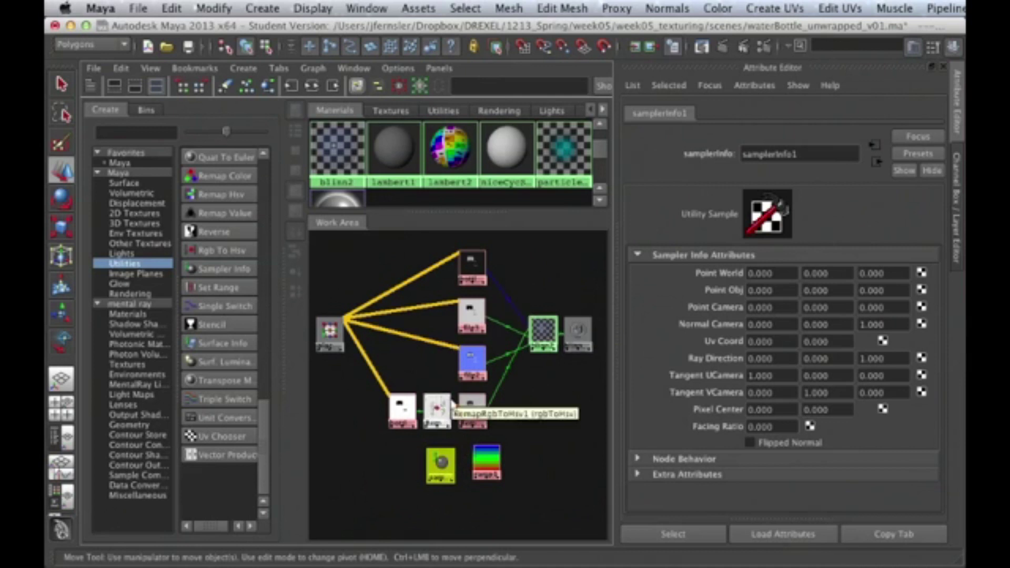
key("space")
key("space")
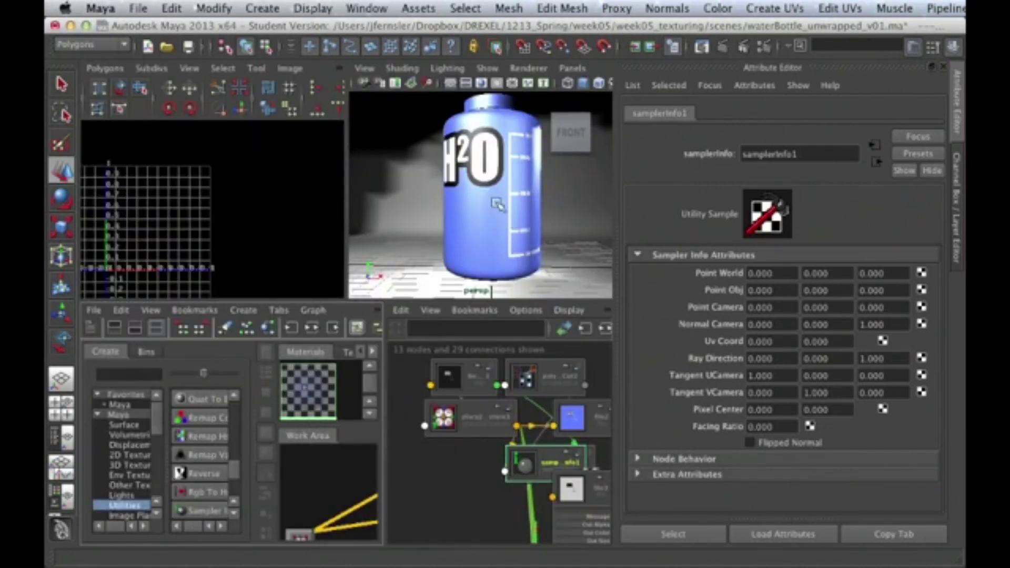
Step: Select the water bottle and switch the viewport to Top view
key("space")
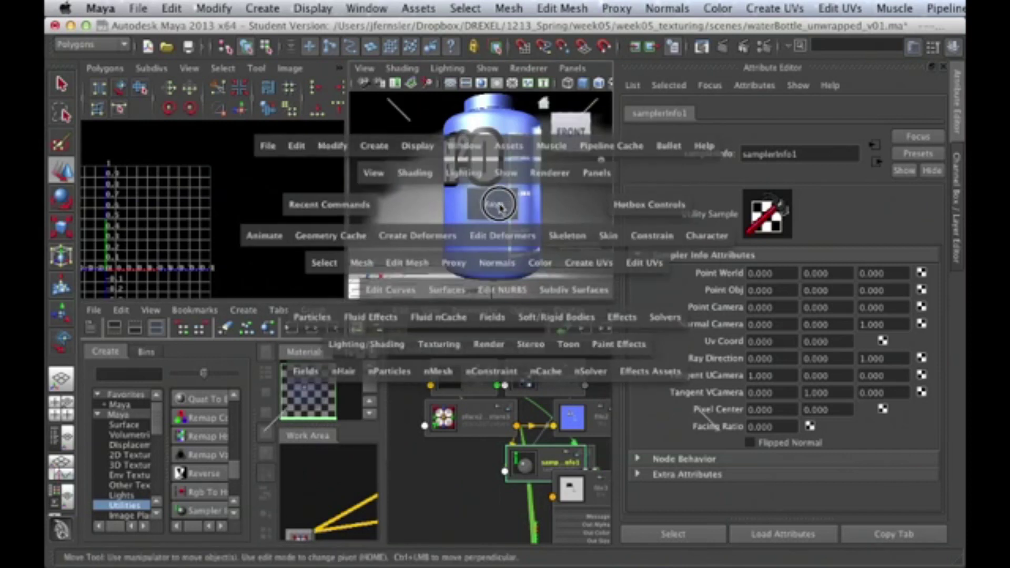
left_click(493, 208)
key("space")
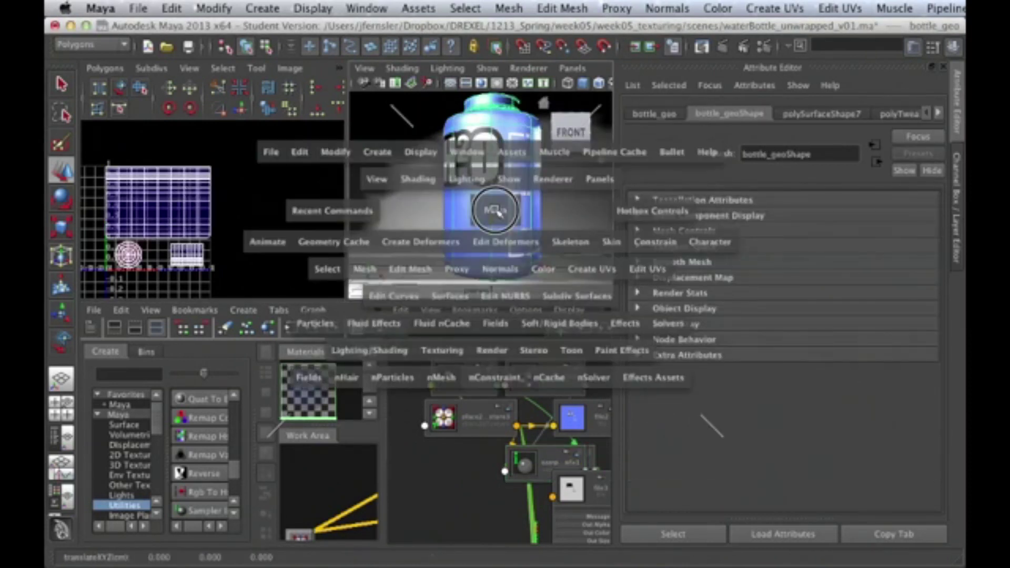
left_click_drag(494, 211, 451, 213)
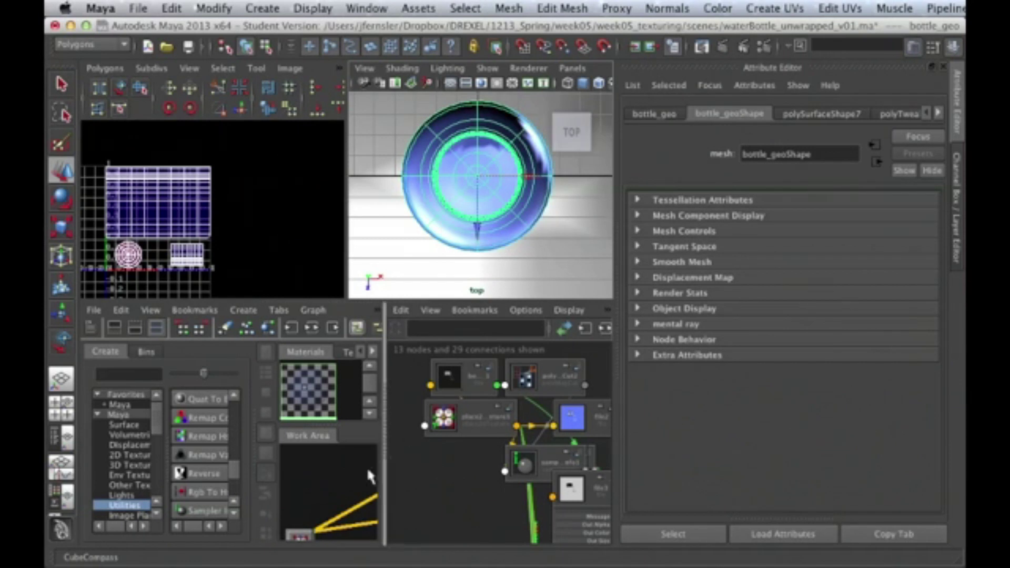
Step: Select the samplerInfo and ramp nodes and maximize the node graph
left_click(350, 471)
key("space")
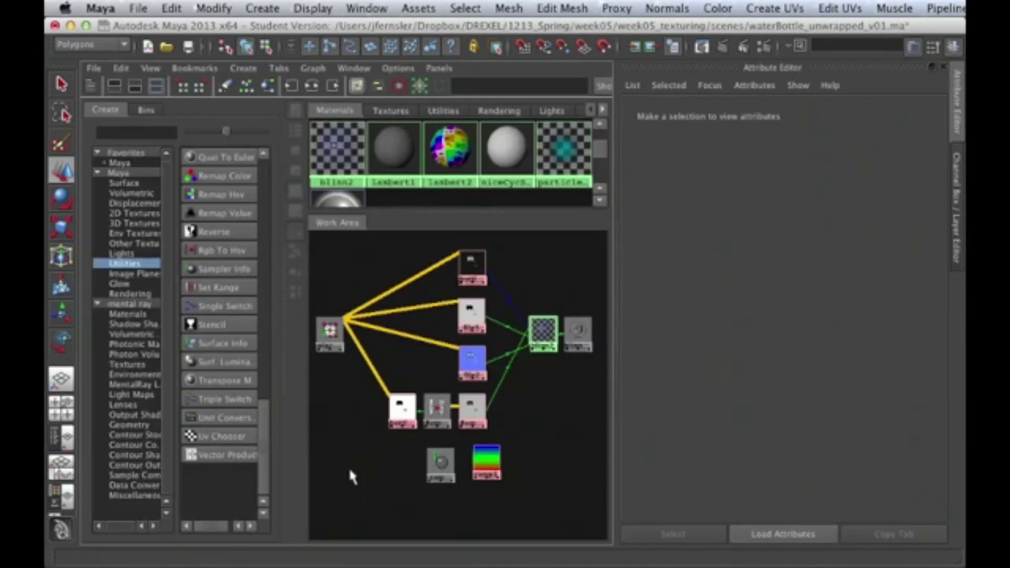
left_click(428, 458)
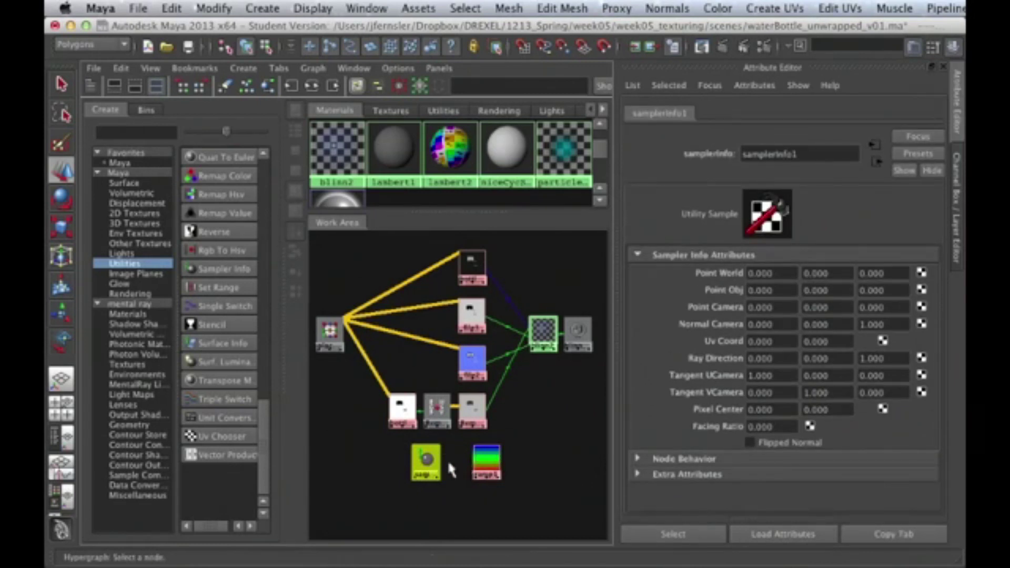
left_click_drag(390, 431, 572, 490)
key("space")
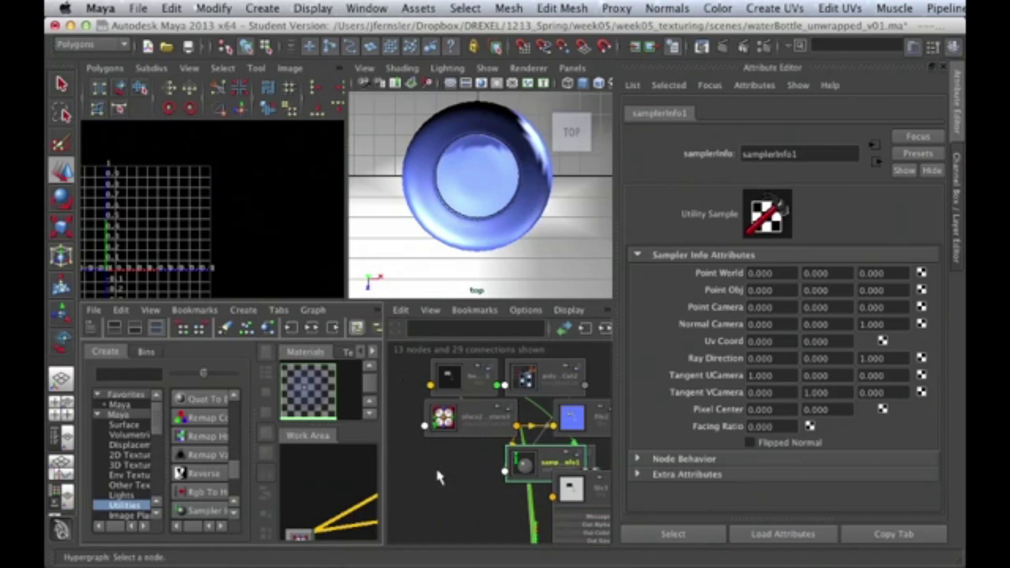
left_click(456, 474)
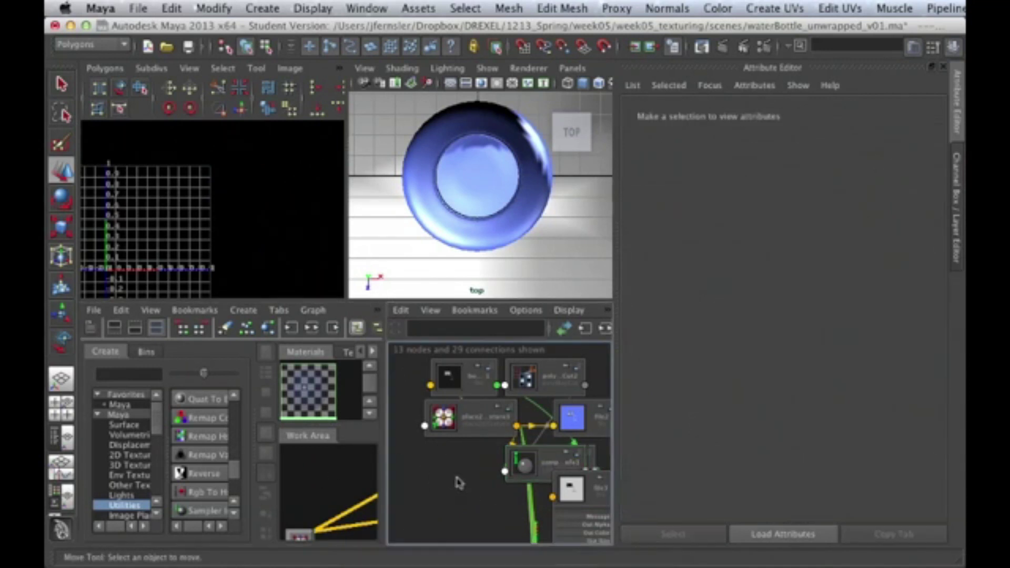
key("space")
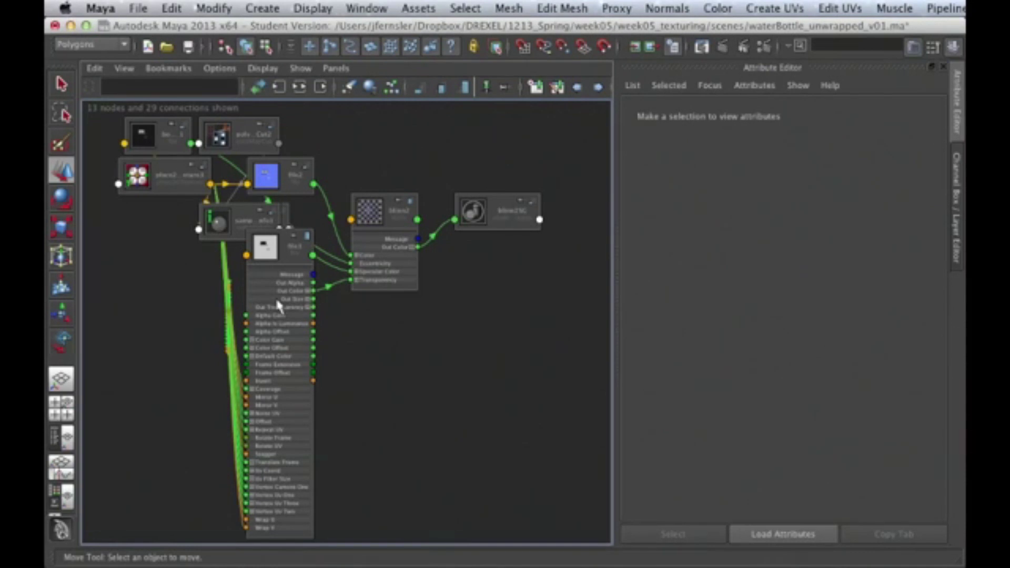
Step: Pull samplerInfo1 off ramp1 and place the two nodes side by side in view
left_click_drag(218, 221, 370, 360)
left_click(163, 221)
left_click_drag(219, 221, 482, 367)
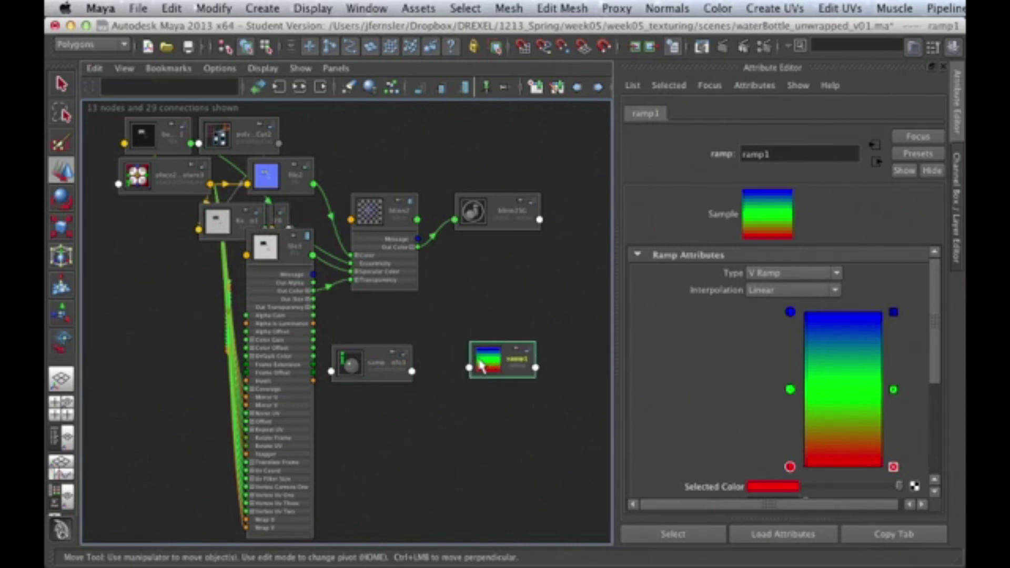
scroll(476, 368, "up", 5)
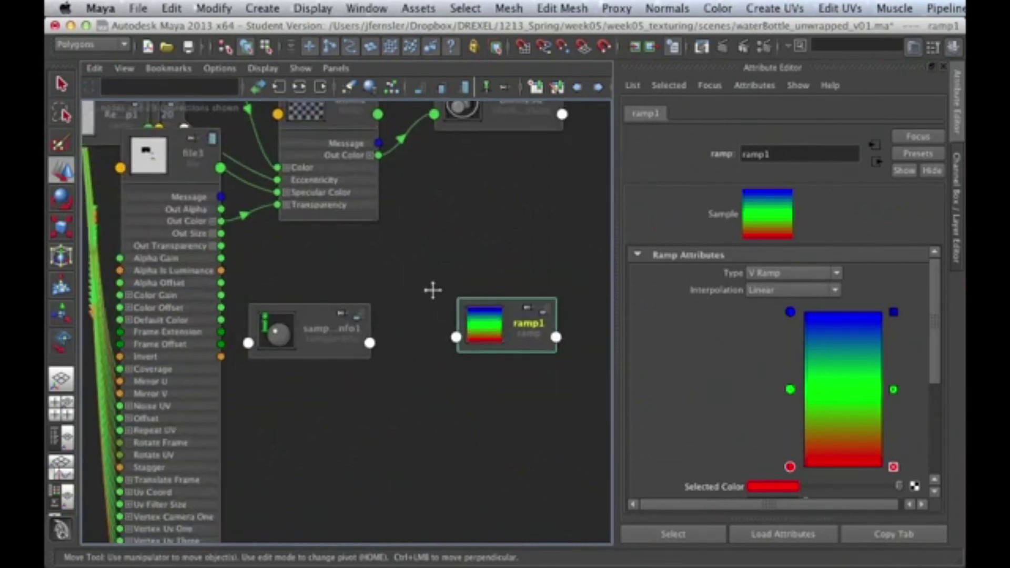
middle_click_drag(437, 247, 413, 132, "alt")
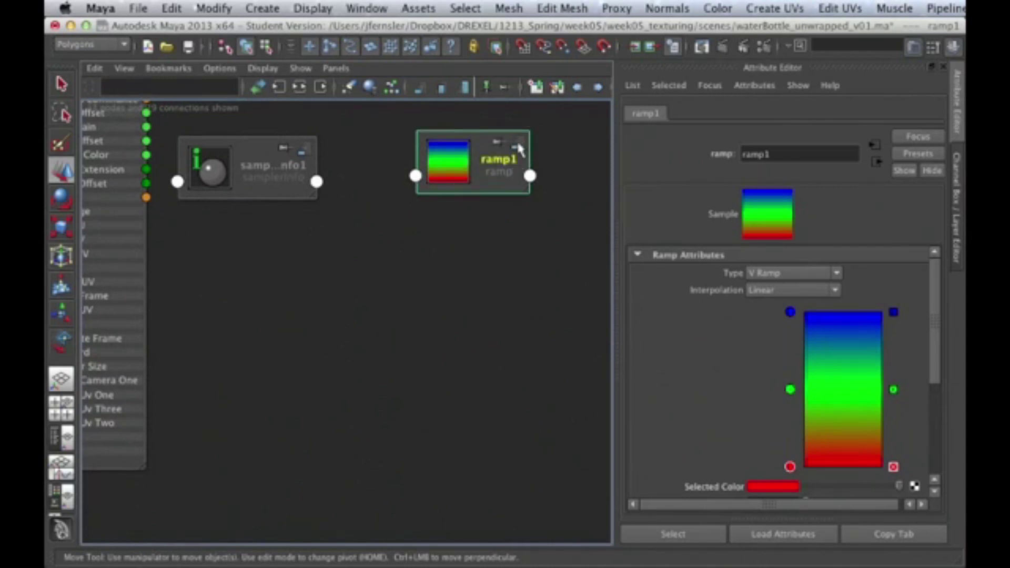
Step: Expand ramp1 and samplerInfo1 to show their full attribute lists, including Facing Ratio
left_click(518, 148)
left_click(520, 148)
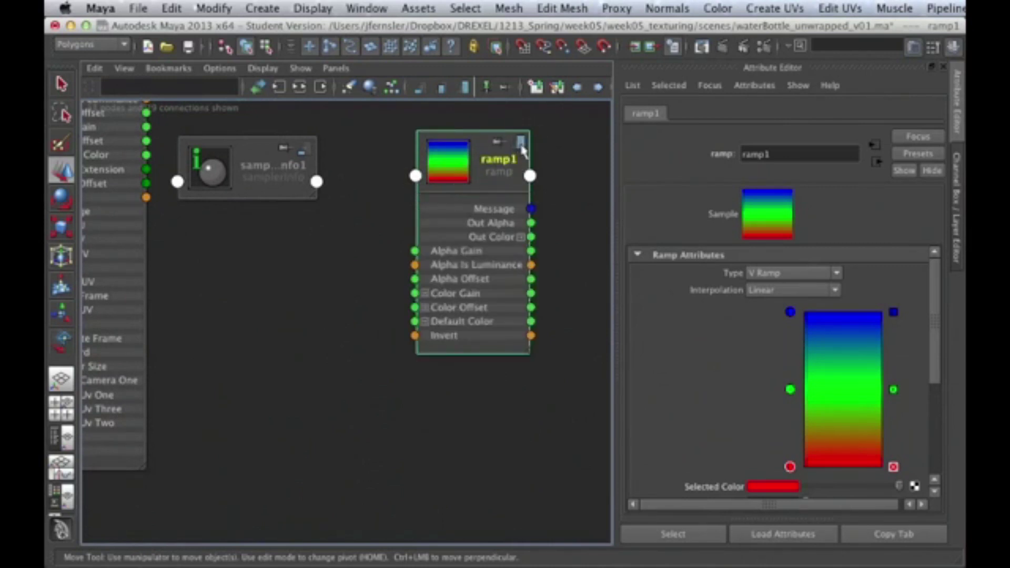
left_click(308, 147)
left_click(307, 147)
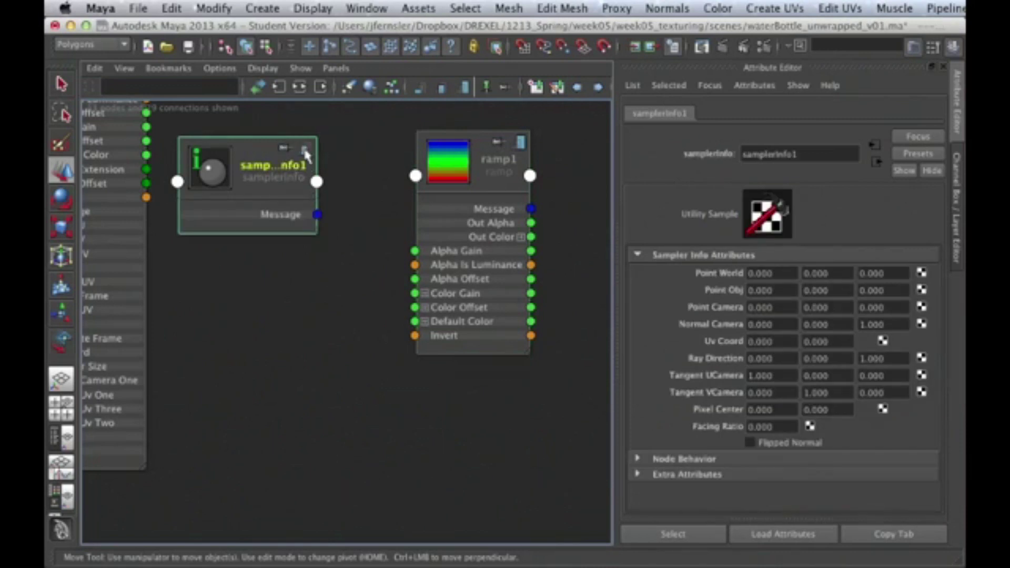
left_click(308, 148)
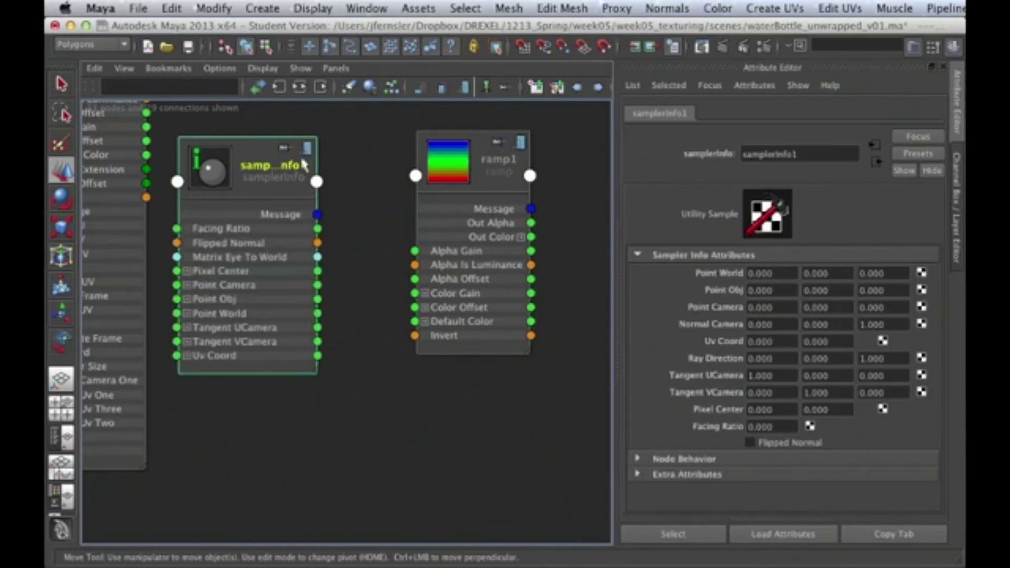
left_click(519, 146)
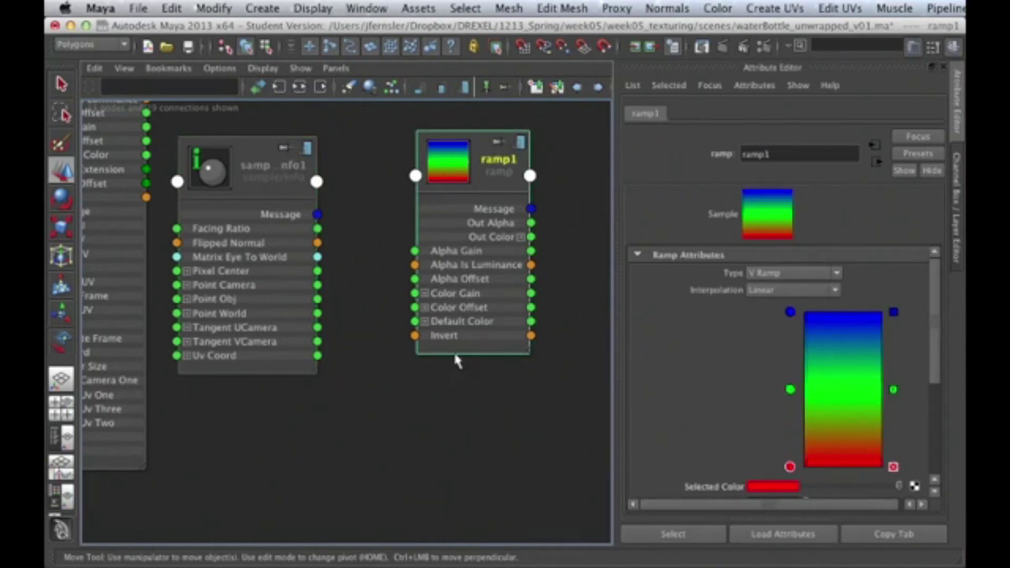
left_click(520, 142)
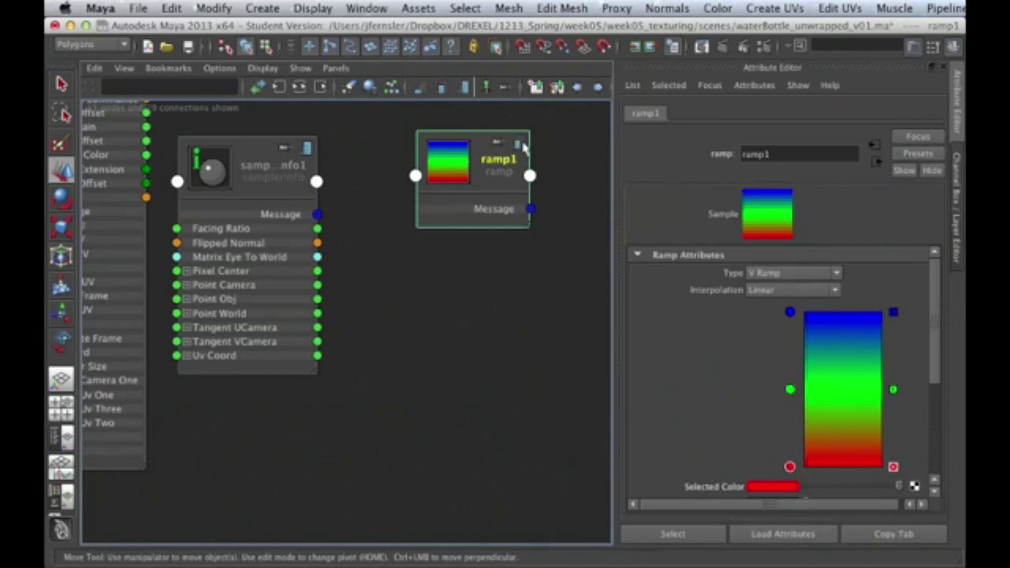
left_click(521, 143)
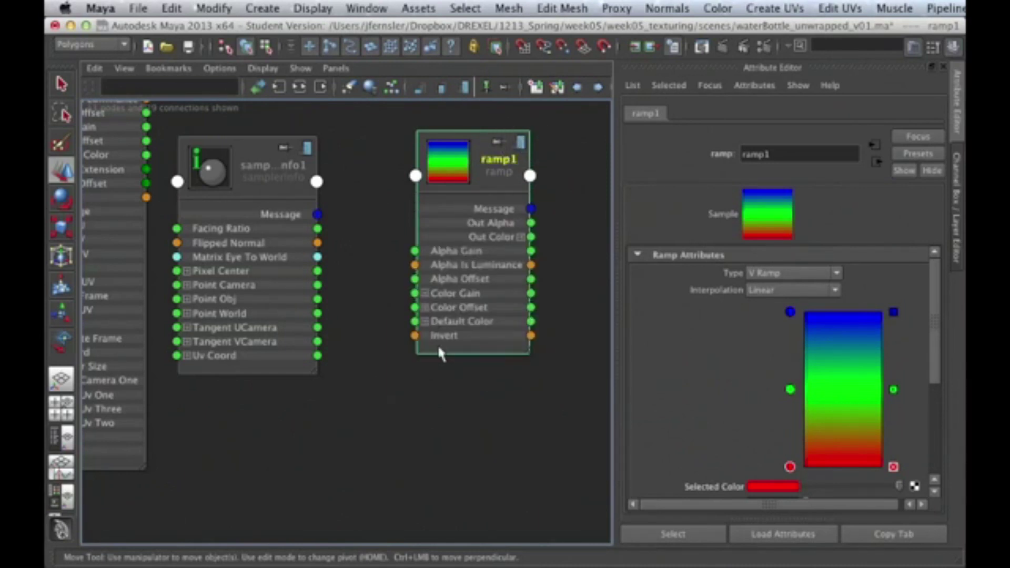
left_click(423, 321)
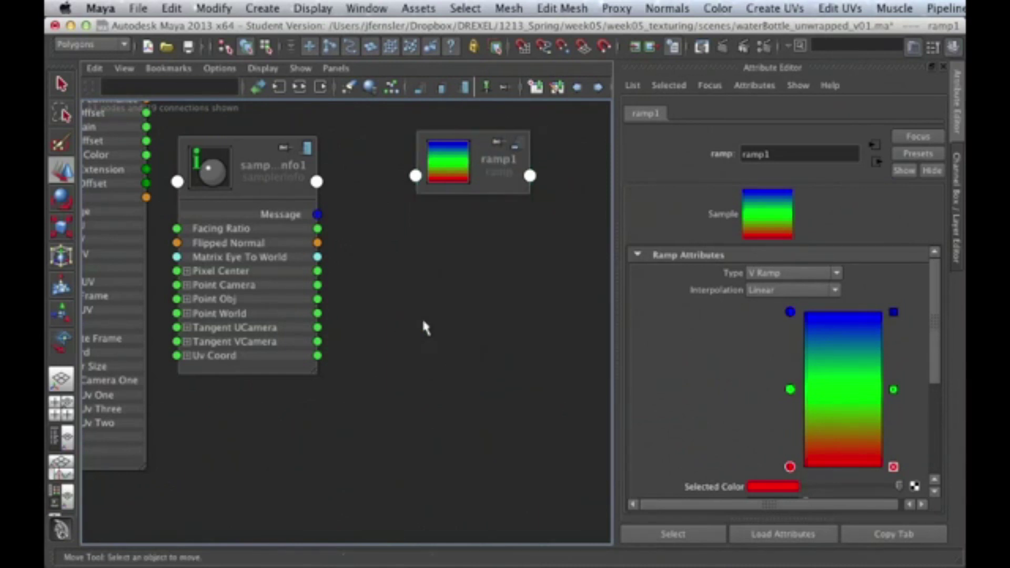
left_click(519, 147)
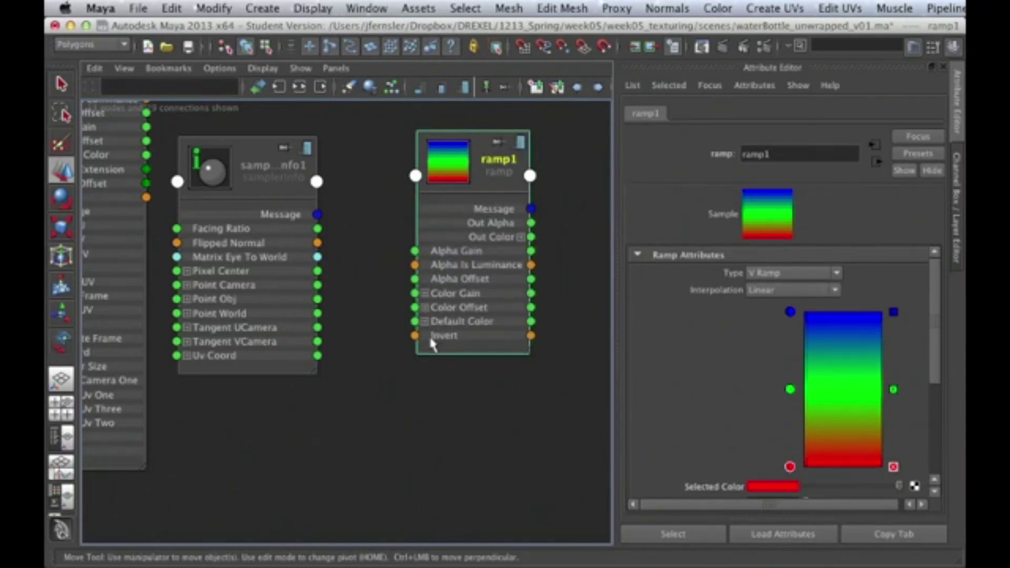
Step: Re-expand ramp1's full attribute list so its V Ramp settings are loaded
scroll(772, 332, "down", 4)
scroll(771, 330, "up", 4)
left_click(500, 136)
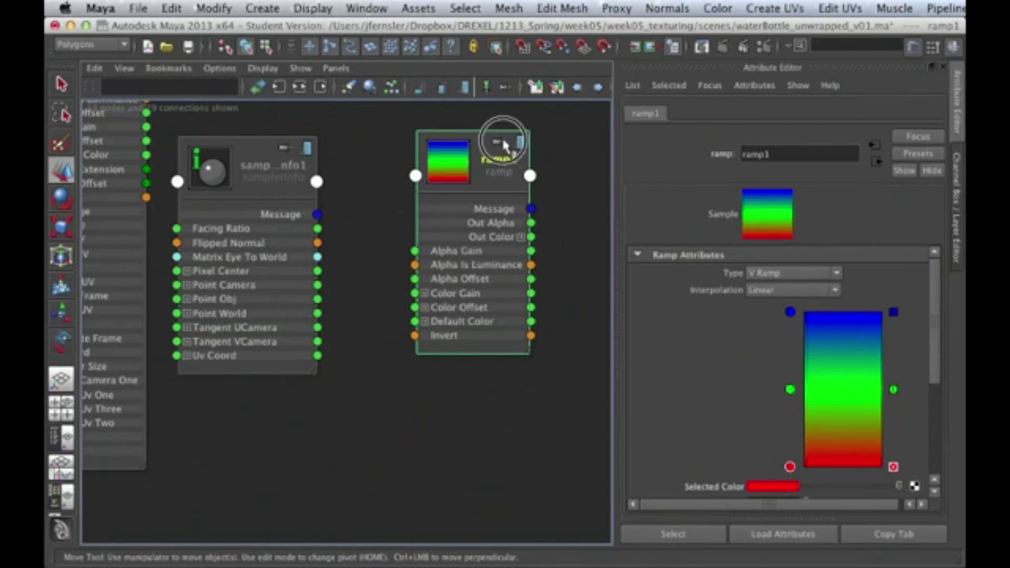
left_click(519, 142)
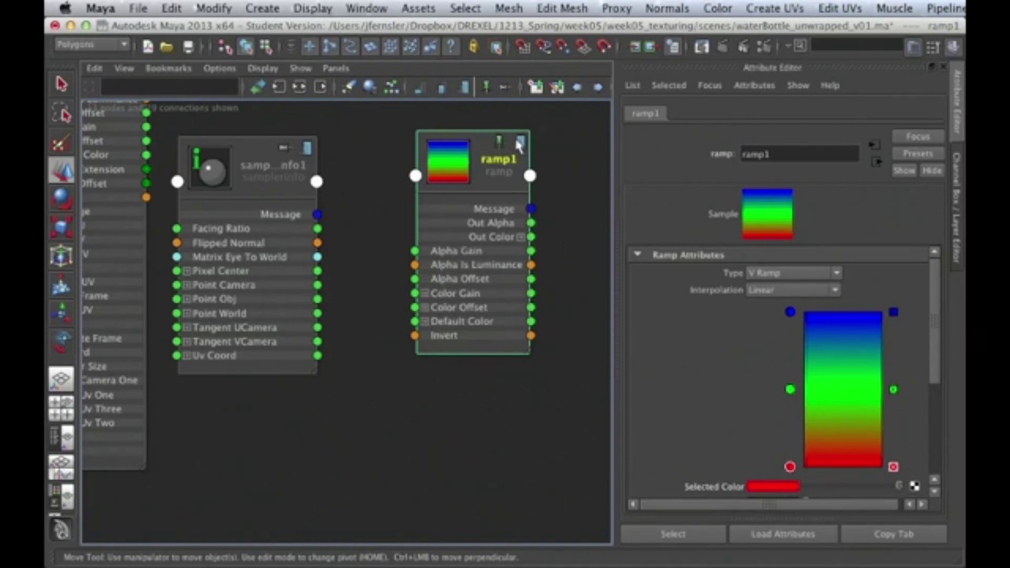
left_click(519, 143)
left_click(520, 145)
left_click(522, 147)
left_click(422, 291)
left_click(515, 142)
left_click(263, 68)
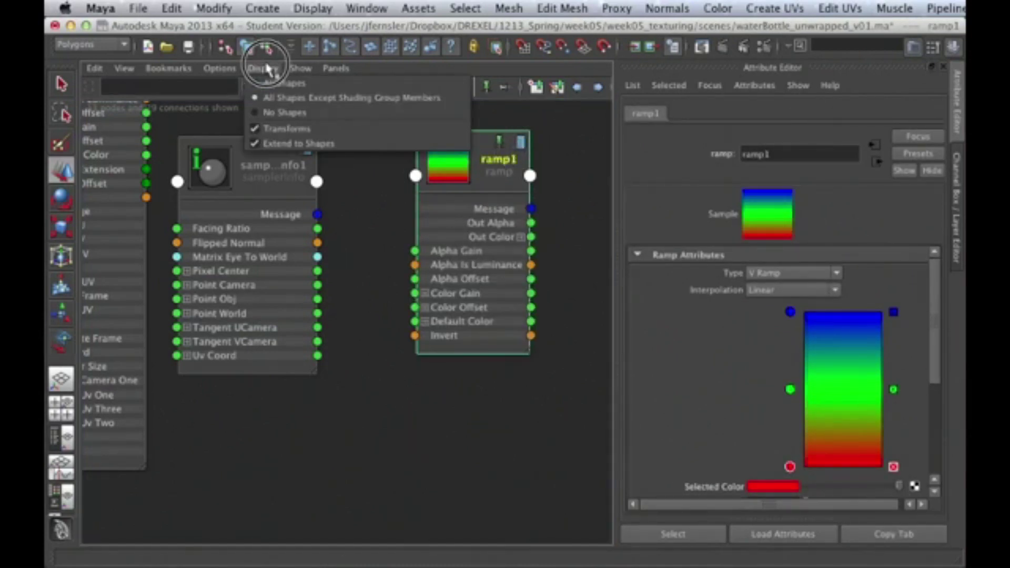
left_click(523, 48)
left_click(557, 247)
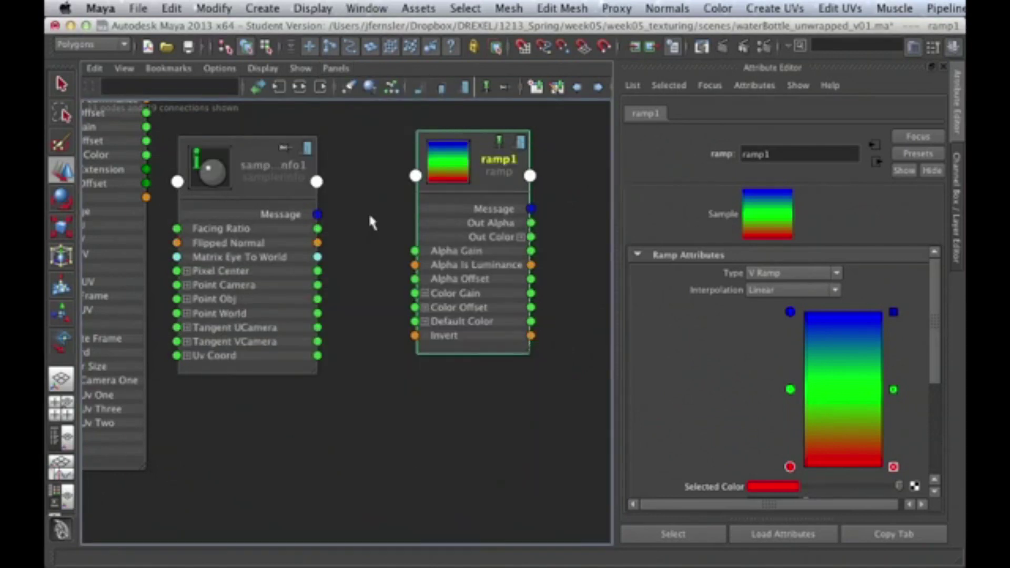
Step: Drop samplerInfo1 onto ramp1 in the Hypershade and bring up the Connection Editor
key("space")
key("space")
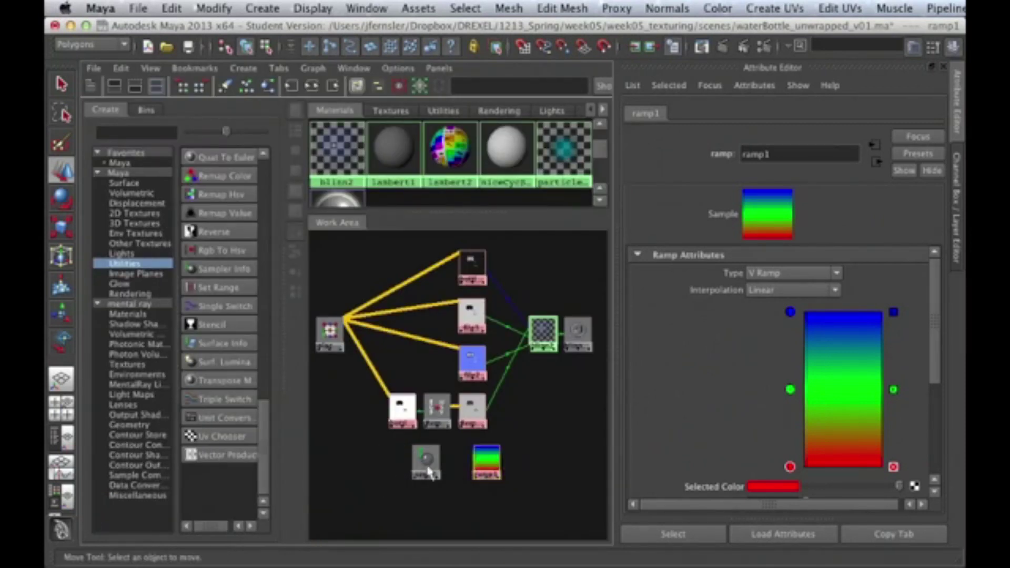
middle_click_drag(432, 459, 493, 457)
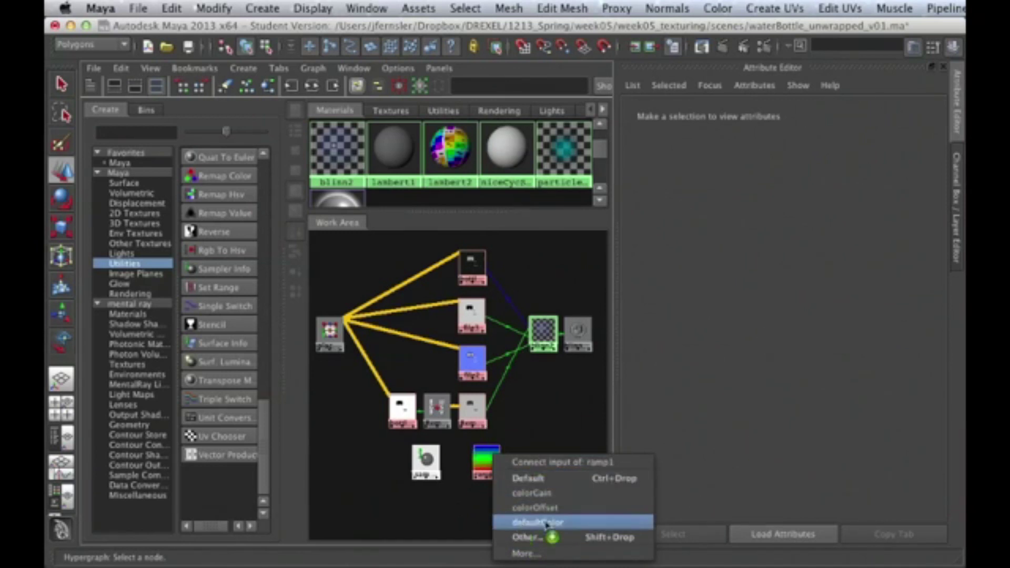
left_click(537, 536)
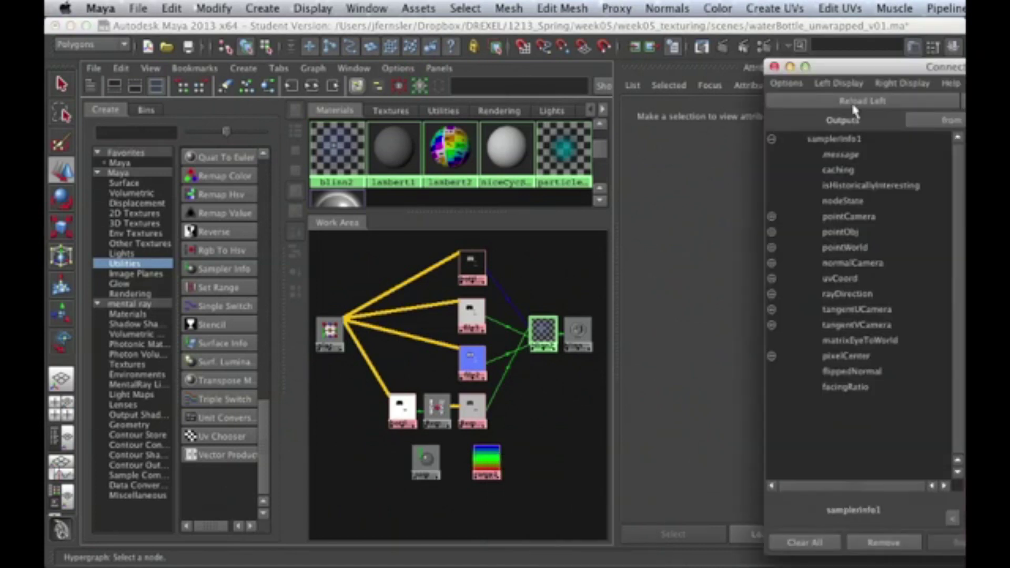
left_click_drag(877, 67, 389, 53)
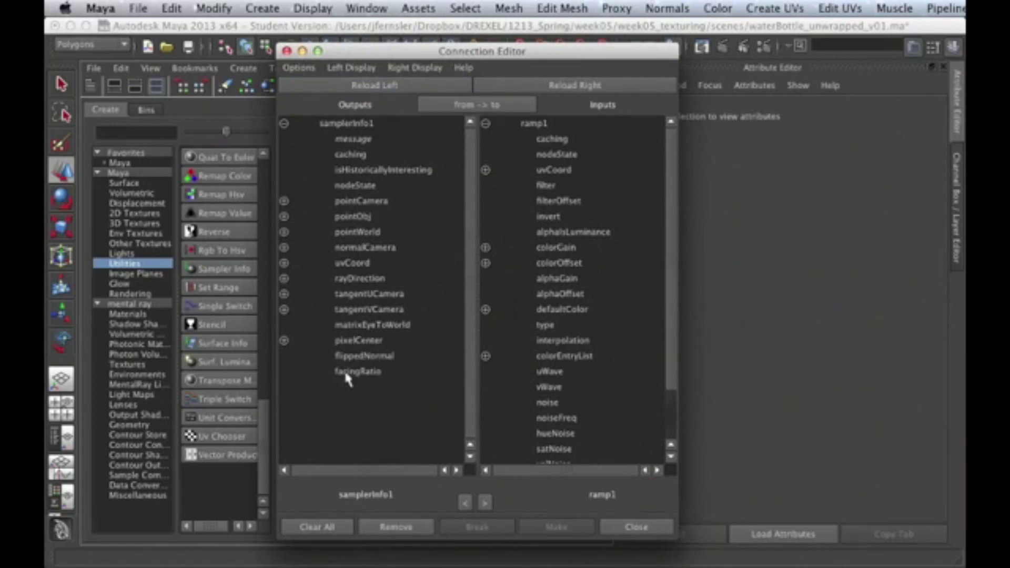
Step: Connect samplerInfo1's facingRatio output to ramp1's vCoord input
left_click(361, 371)
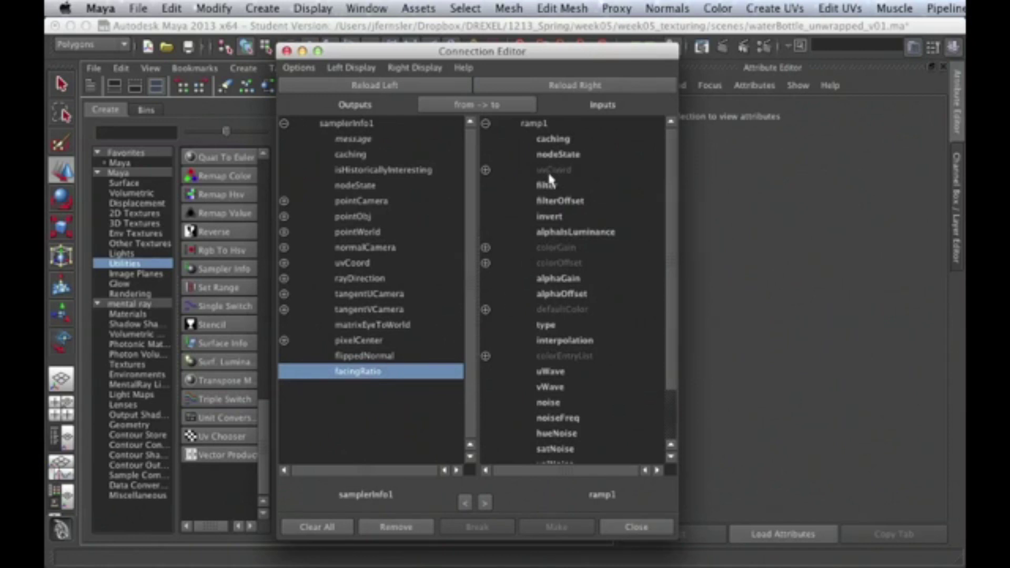
left_click(484, 169)
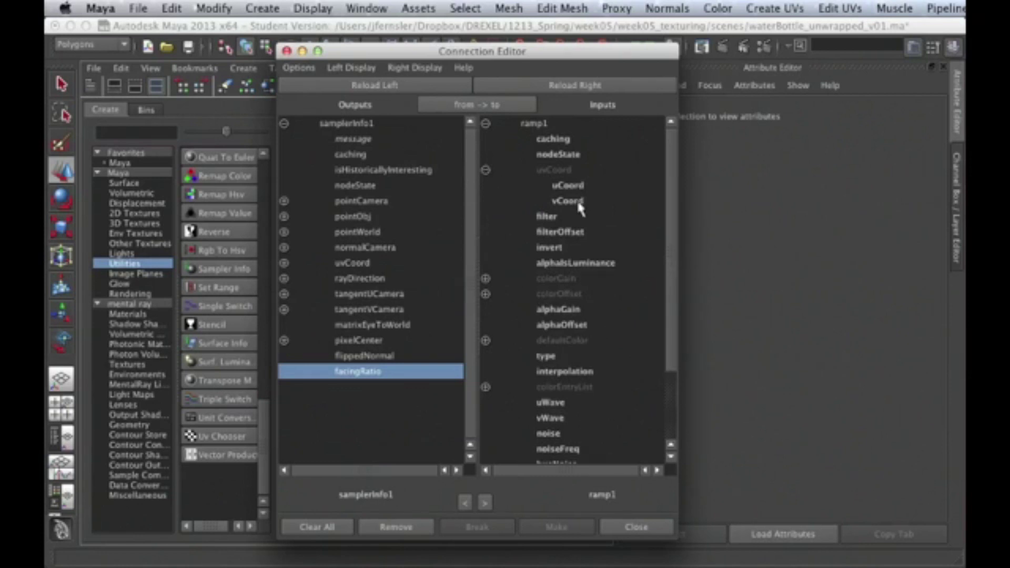
left_click_drag(554, 51, 288, 63)
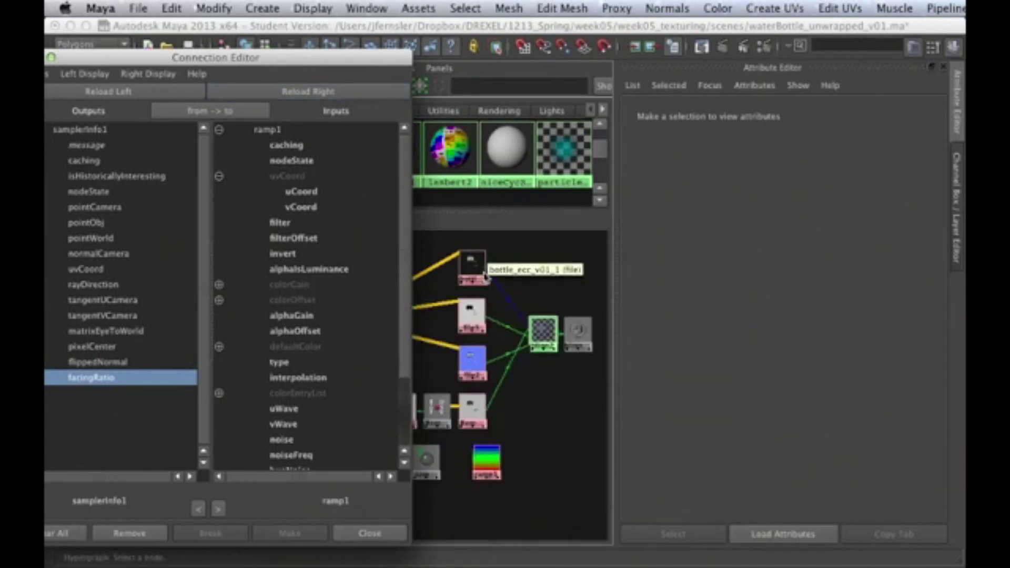
middle_click_drag(415, 321, 448, 302, "alt")
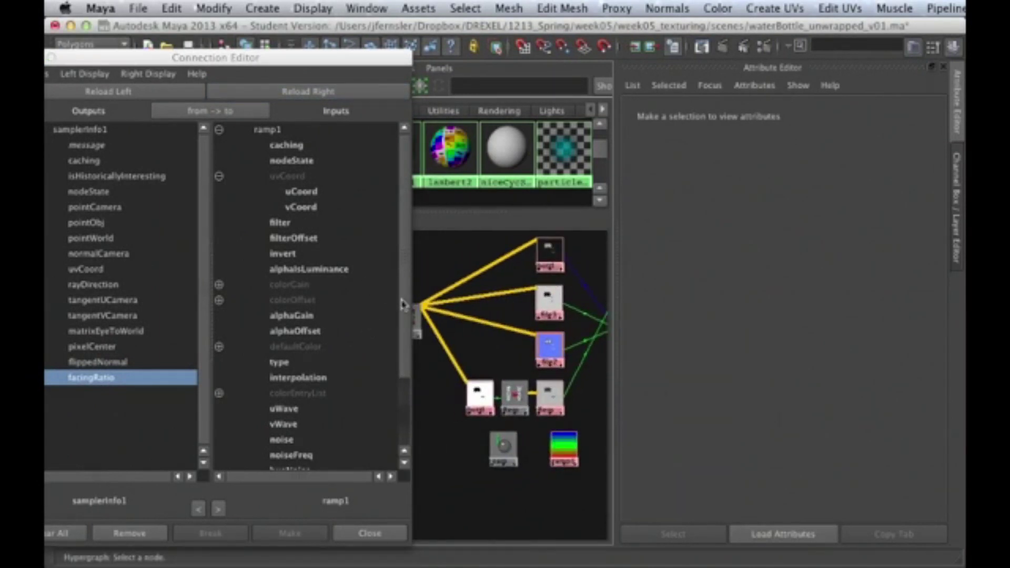
left_click(563, 448)
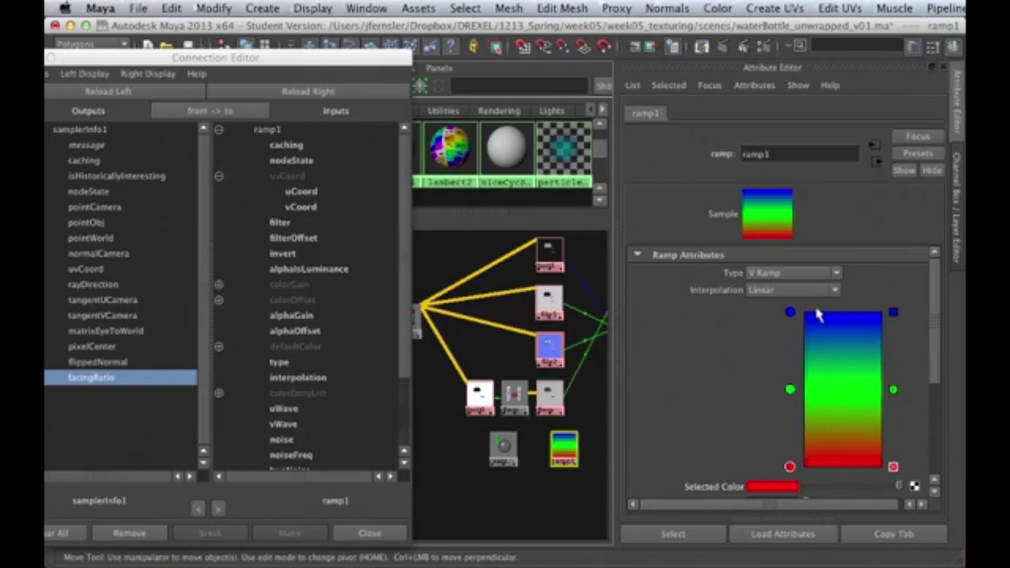
left_click_drag(225, 57, 309, 46)
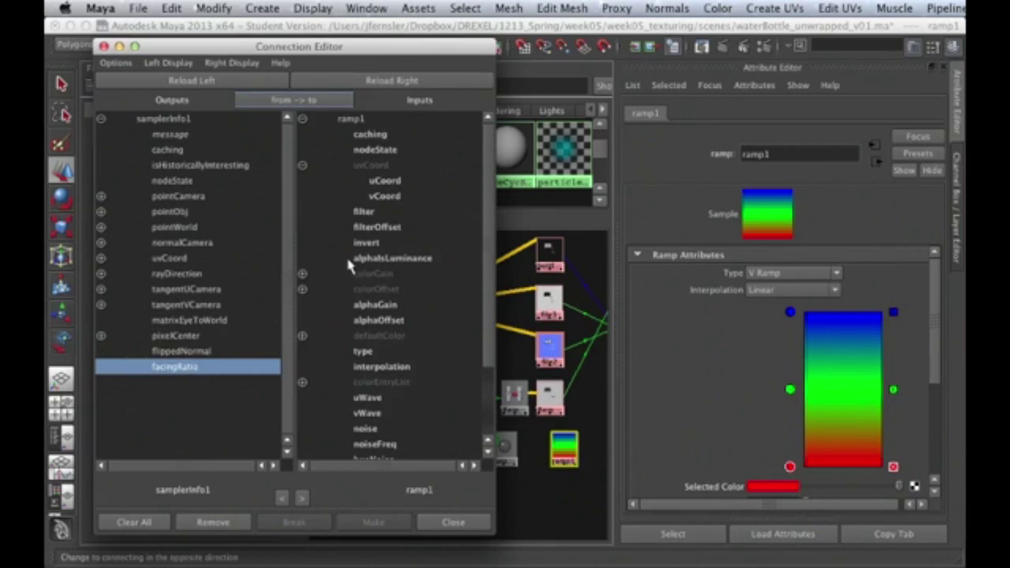
left_click_drag(310, 46, 276, 48)
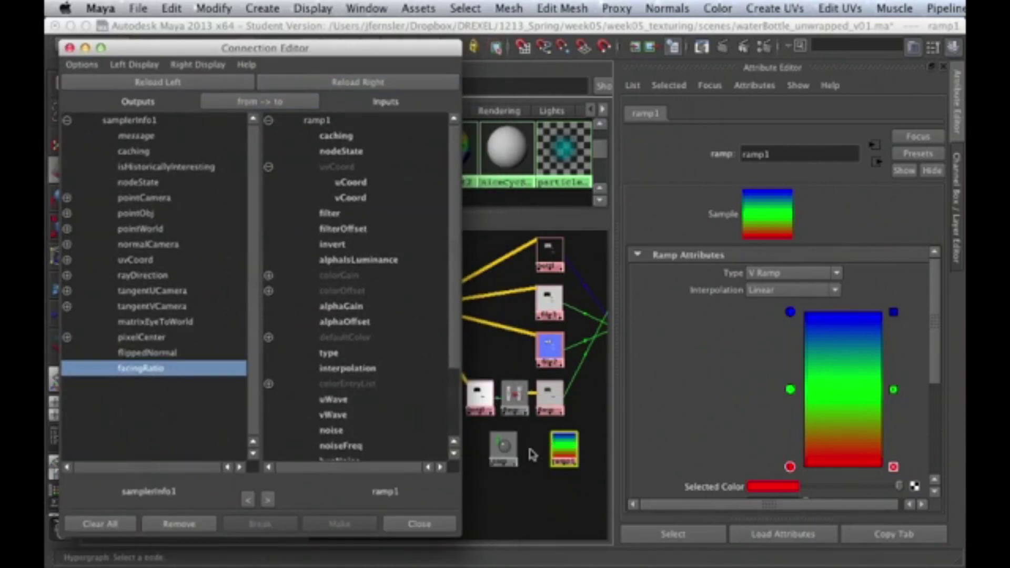
left_click(350, 199)
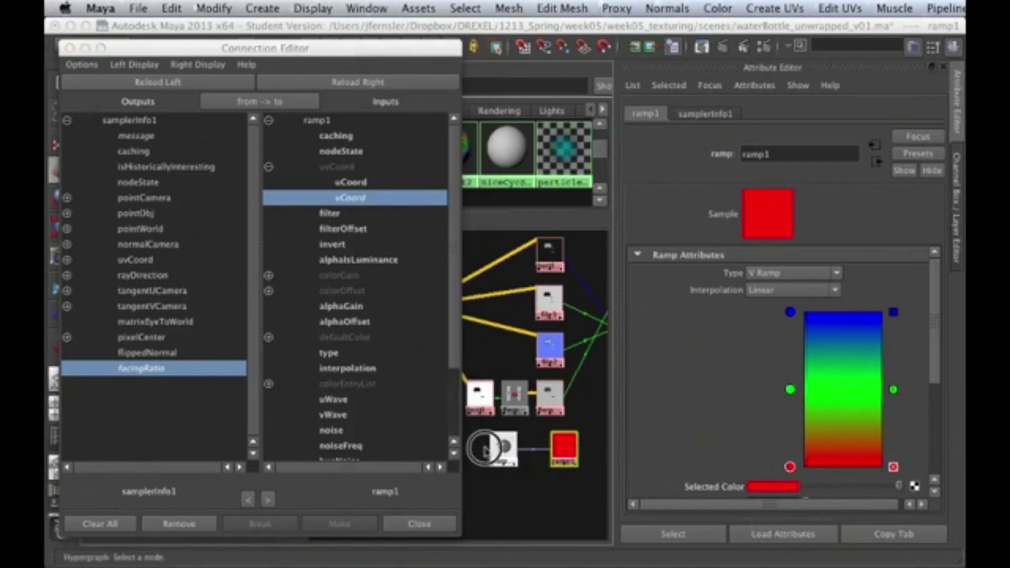
left_click(505, 451)
left_click_drag(562, 464, 536, 462)
Step: Plug the red ramp1 into blinn2's reflectedColor
left_click(69, 47)
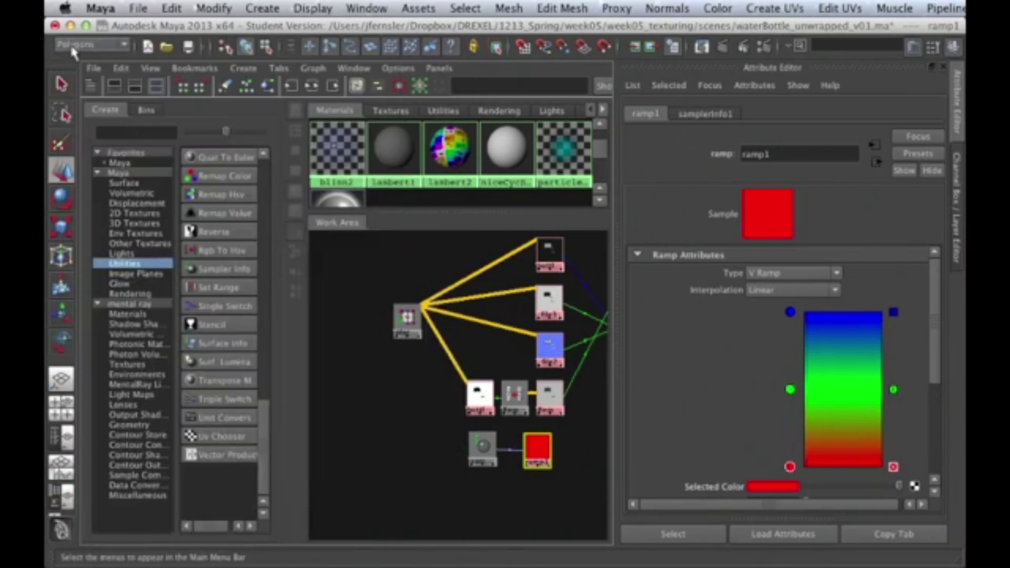
left_click(337, 400)
key("a")
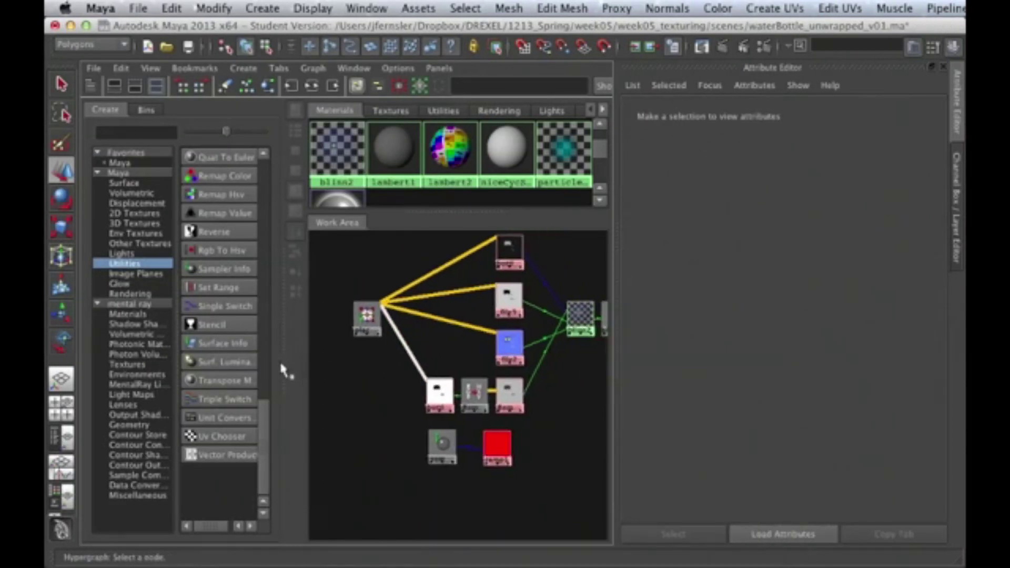
middle_click_drag(467, 463, 547, 341)
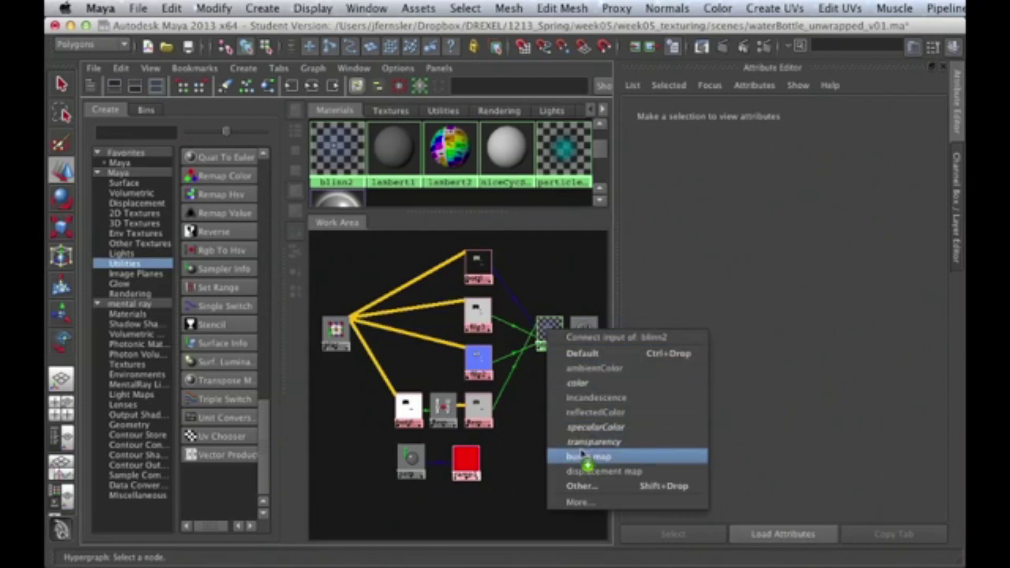
left_click(600, 416)
Step: Load ramp1's attributes and zoom in on the blinn2 material preview
left_click(463, 463)
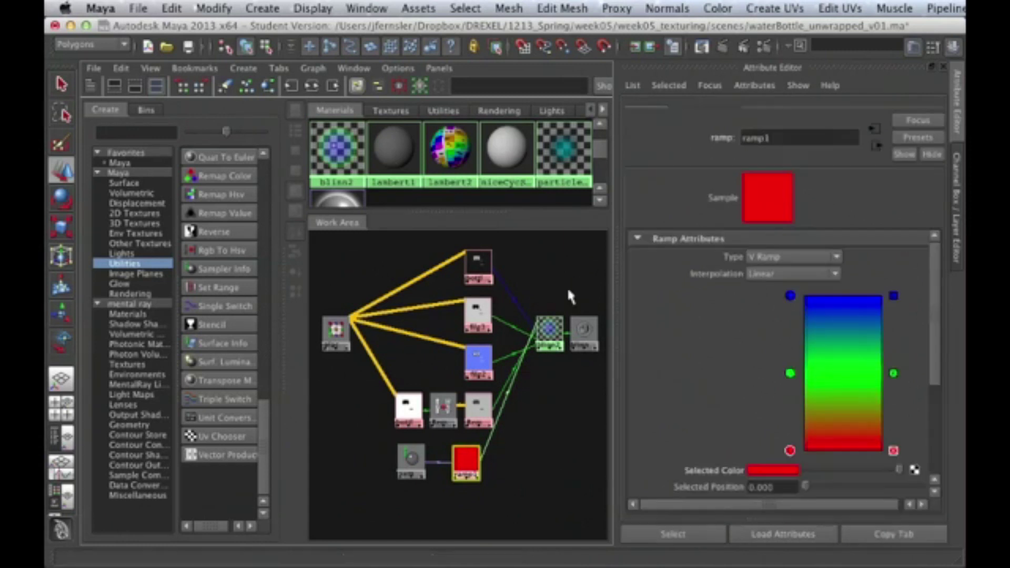
scroll(505, 355, "up", 6)
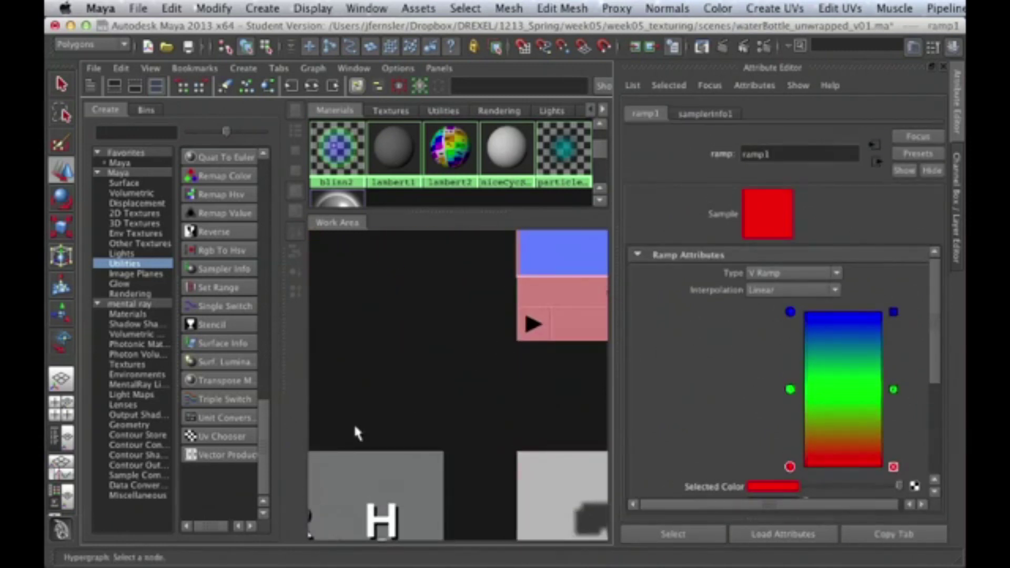
right_click_drag(354, 428, 559, 310, "alt")
middle_click_drag(559, 311, 413, 396, "alt")
middle_click_drag(589, 292, 430, 365, "alt")
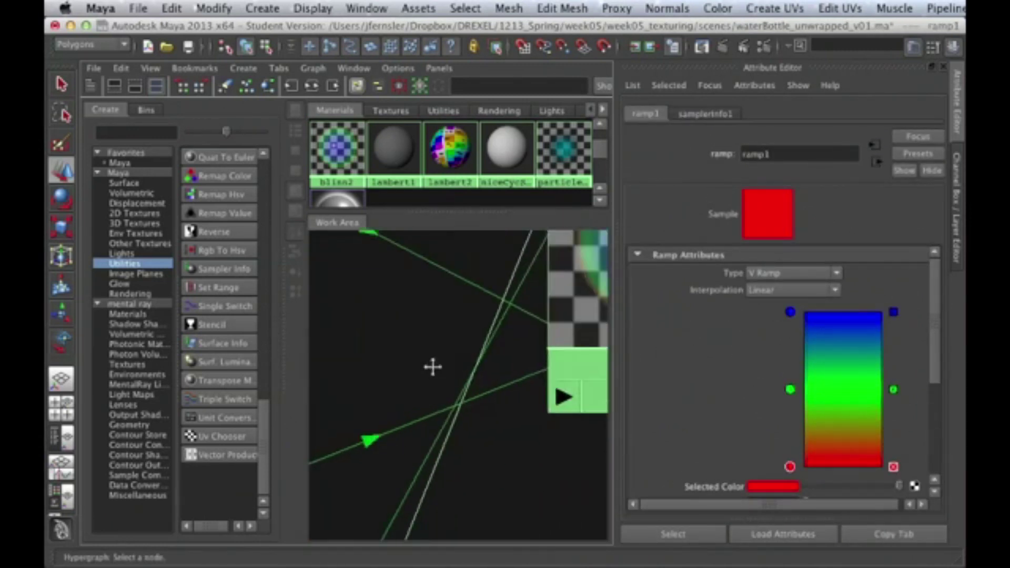
right_click_drag(431, 365, 489, 333, "alt")
middle_click_drag(489, 334, 477, 347, "alt")
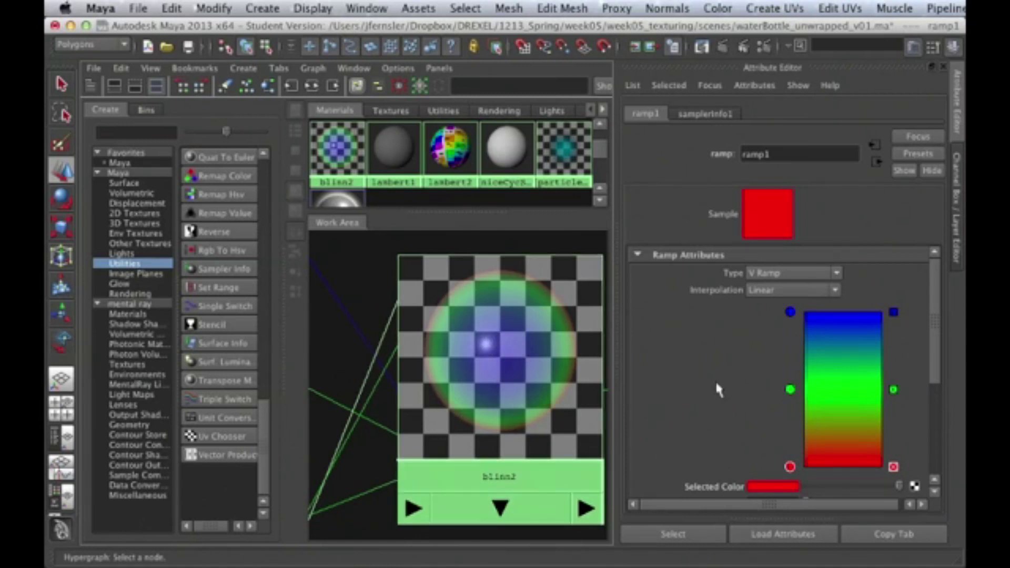
Step: Delete ramp1's green entry, set black and light grey entries, with Exponential Down interpolation
left_click(893, 387)
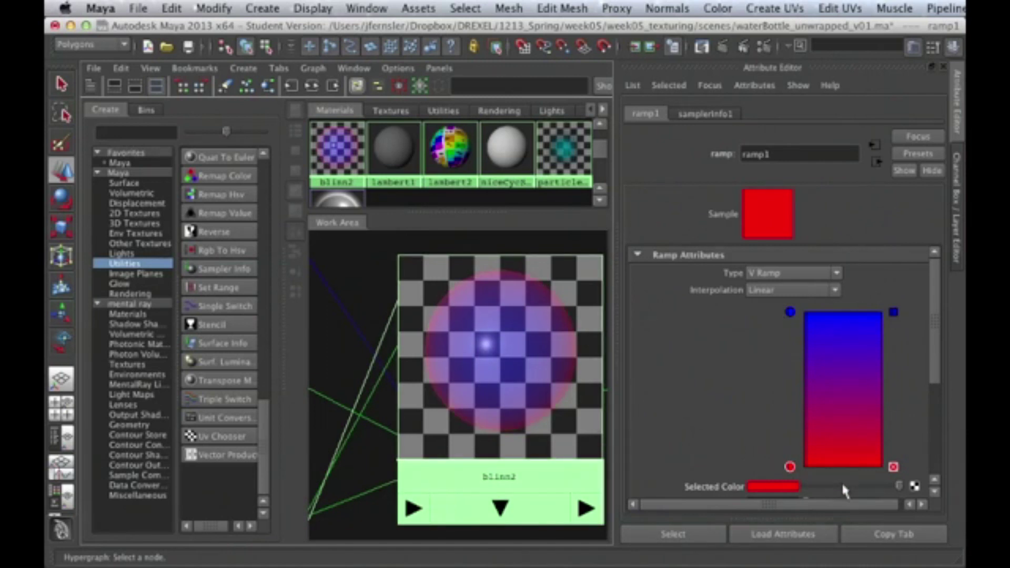
left_click_drag(841, 481, 771, 489)
left_click(790, 312)
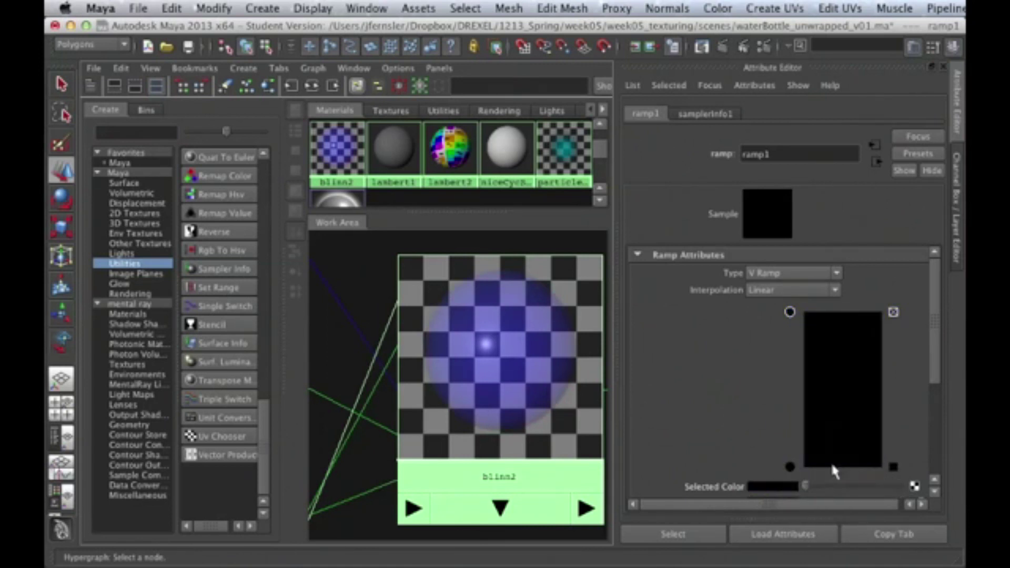
left_click(822, 486)
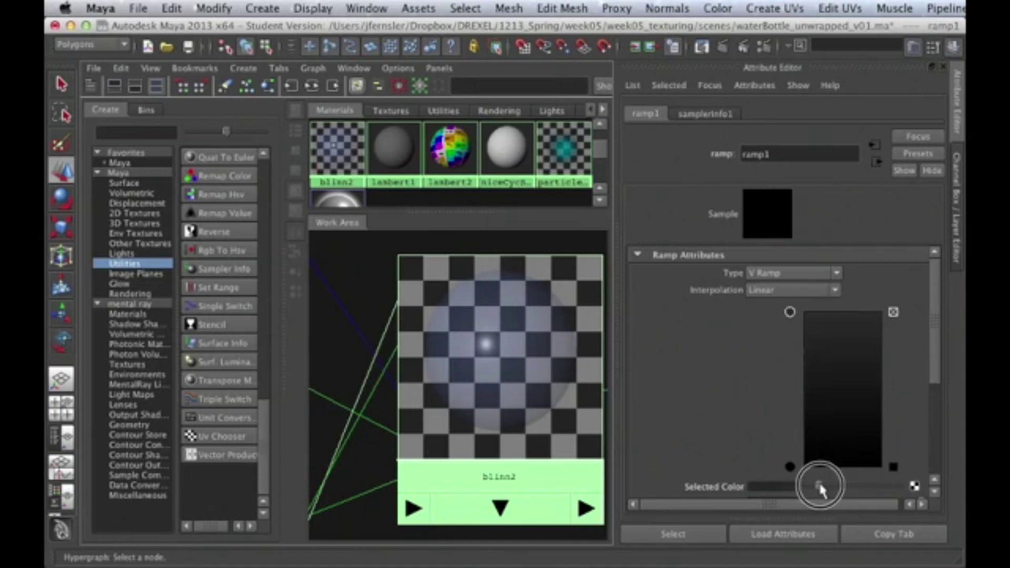
left_click(790, 466)
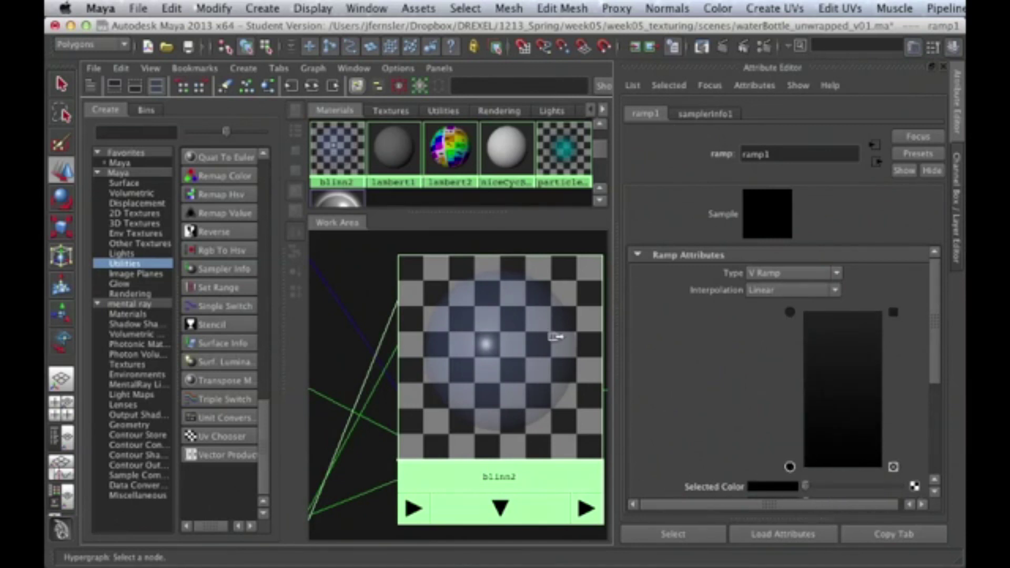
middle_click_drag(555, 337, 642, 417)
middle_click_drag(568, 354, 888, 499)
left_click_drag(882, 484, 869, 481)
left_click(869, 482)
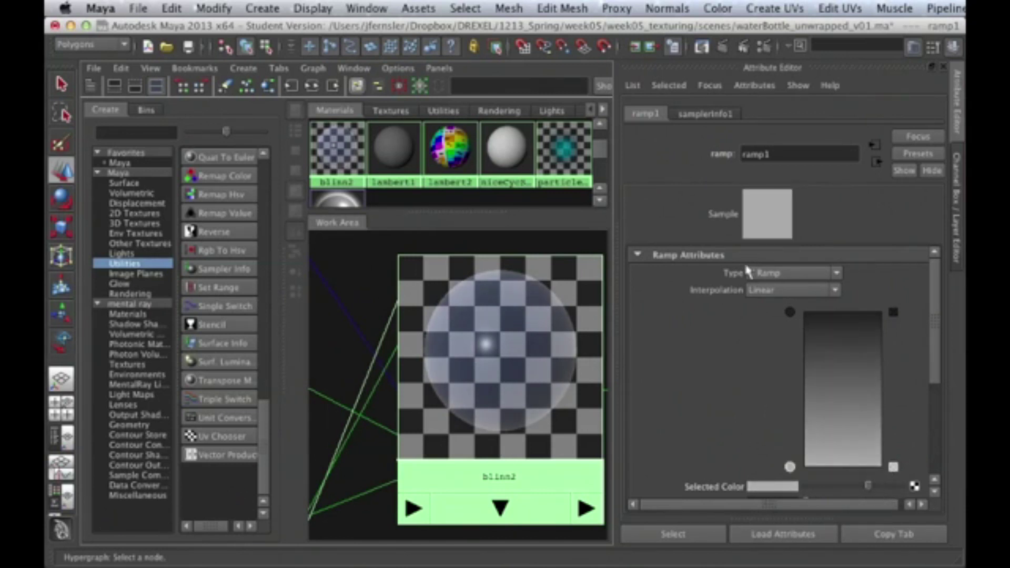
left_click_drag(794, 289, 794, 342)
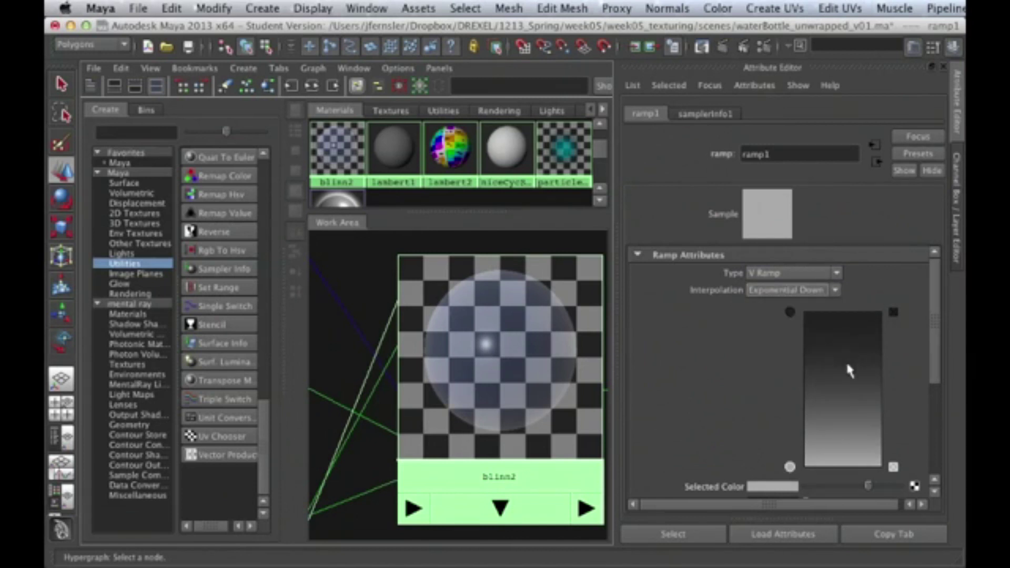
left_click_drag(870, 483, 861, 487)
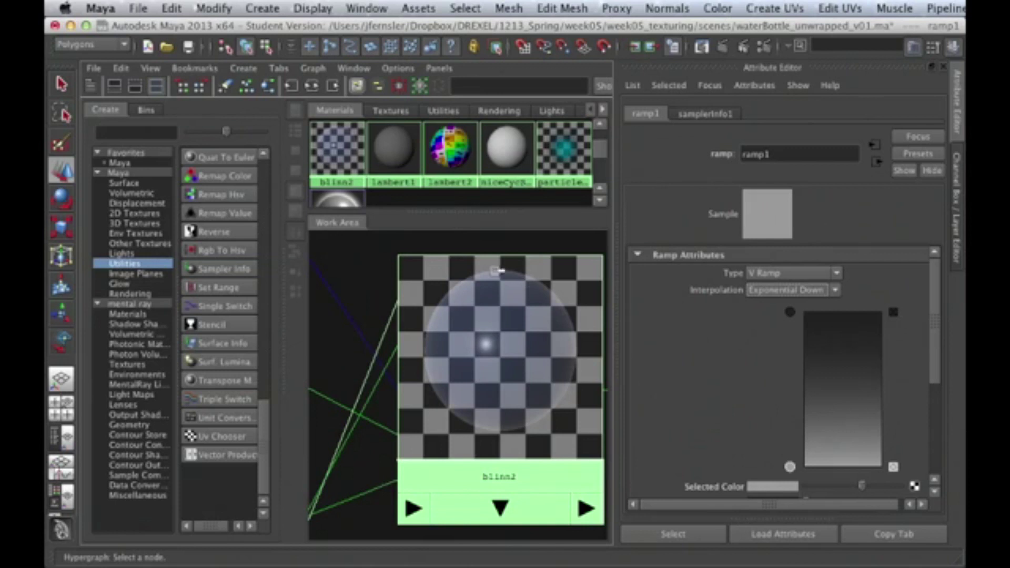
Step: Switch to a maximised perspective view framing the blue H2O bottle
key("space")
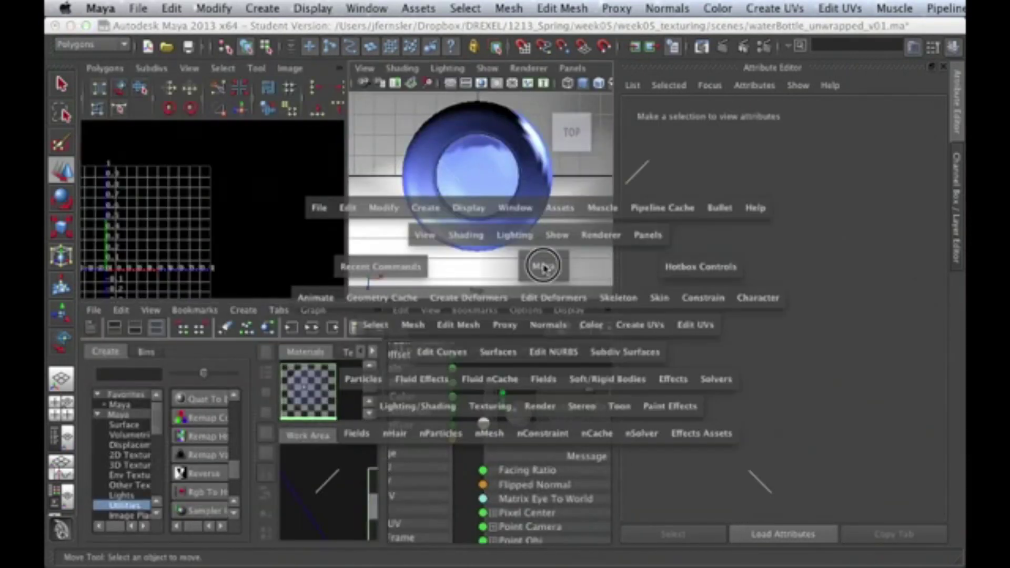
key("space")
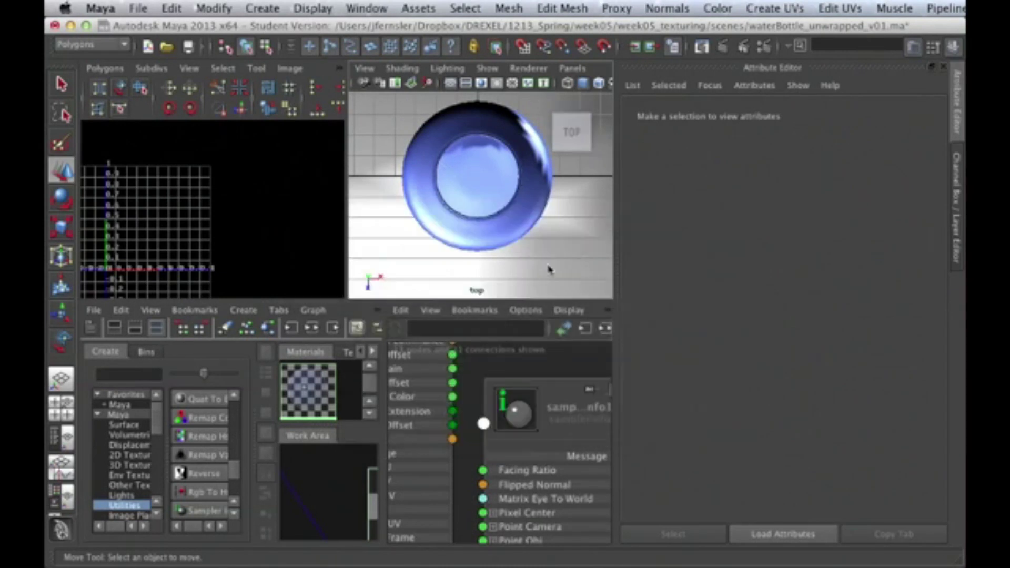
key("space")
left_click_drag(545, 263, 545, 229)
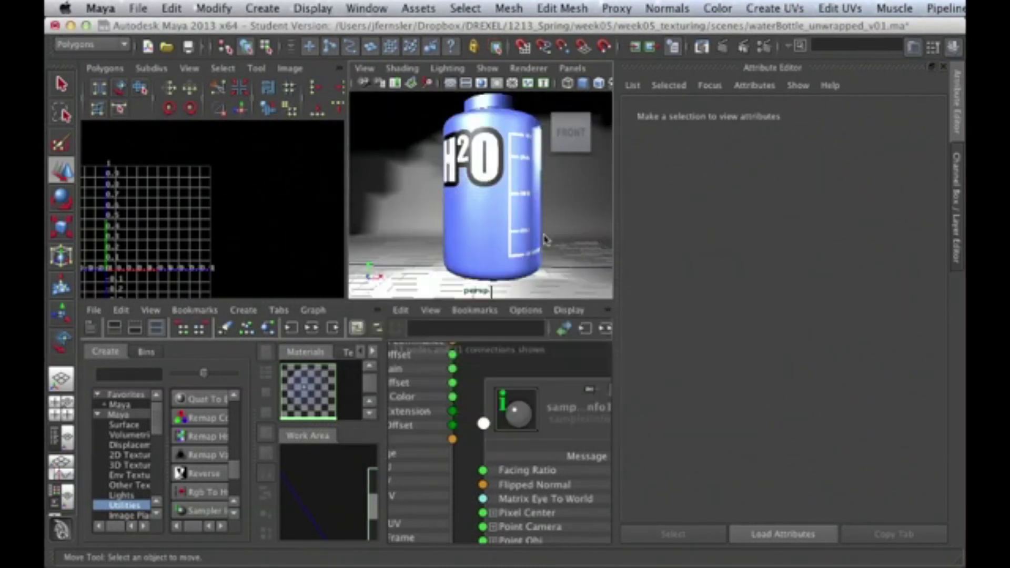
key("space")
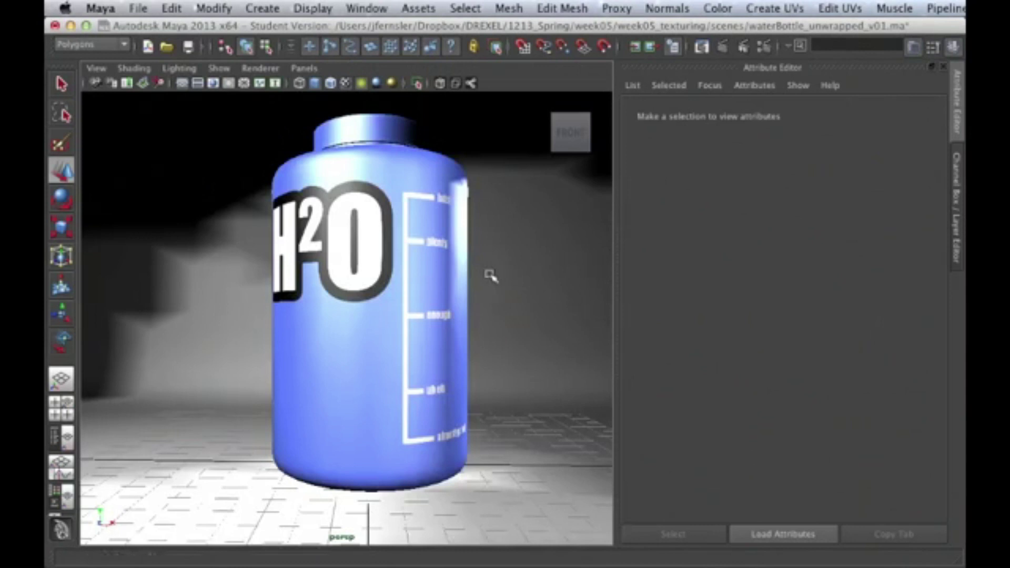
right_click_drag(489, 275, 502, 305, "alt")
Step: Adjust the perspective camera to centre the H2O bottle
middle_click_drag(502, 305, 495, 286, "alt")
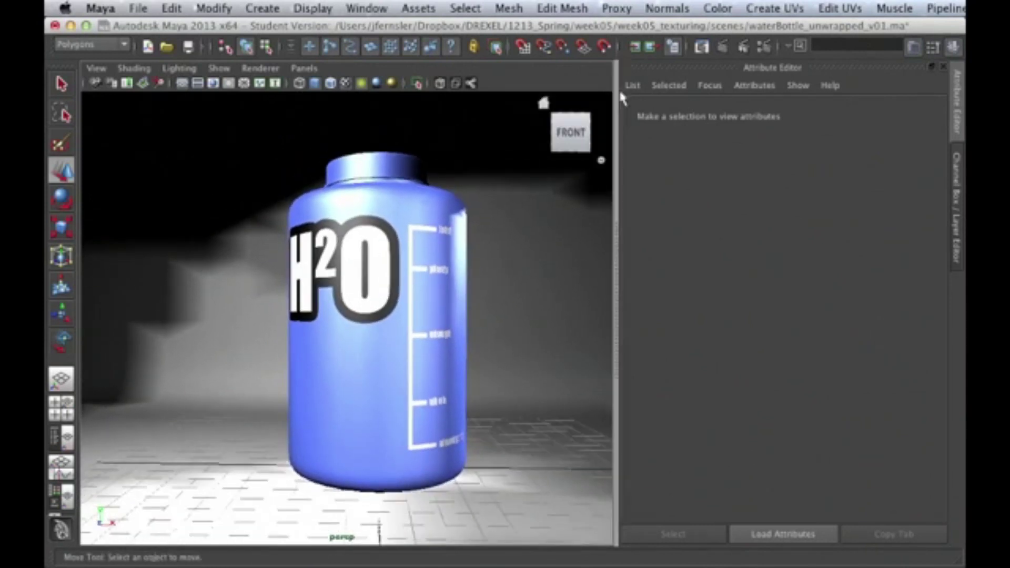